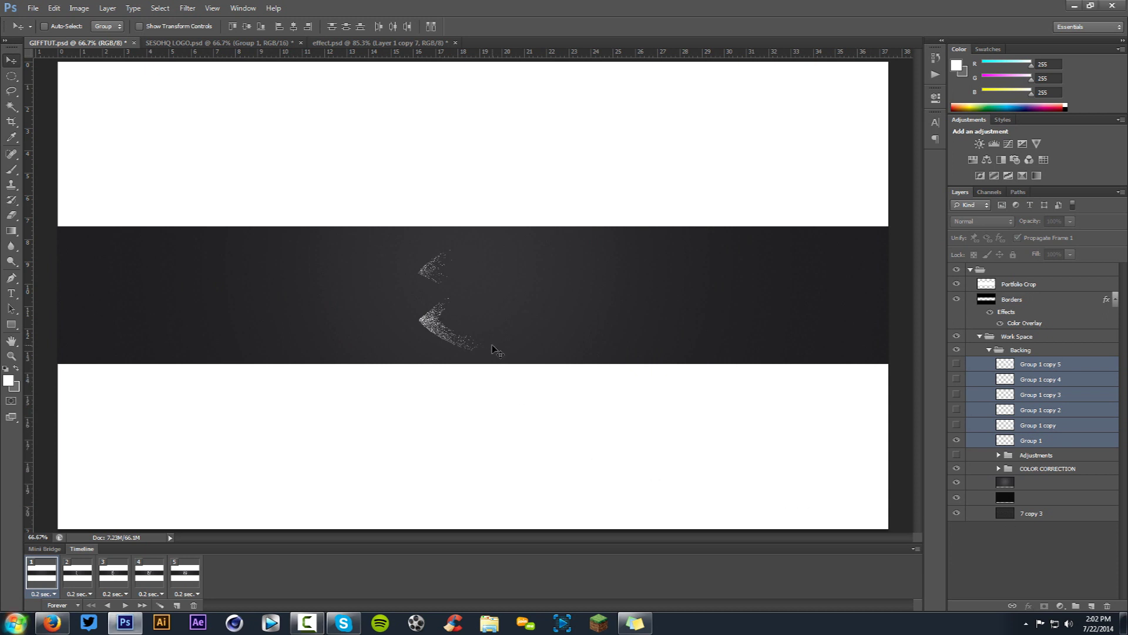
Preview the finished logo animation and check how the banner looks on the YouTube channel page.
{"action": "left_click", "coordinate": [125, 605]}
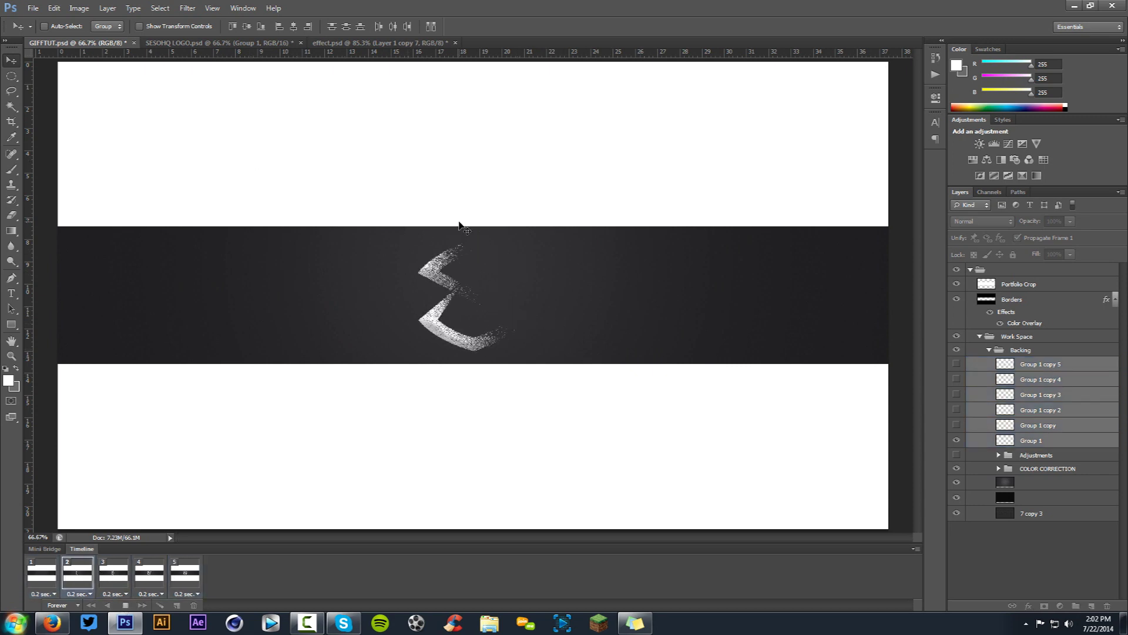
{"action": "left_click", "coordinate": [53, 623]}
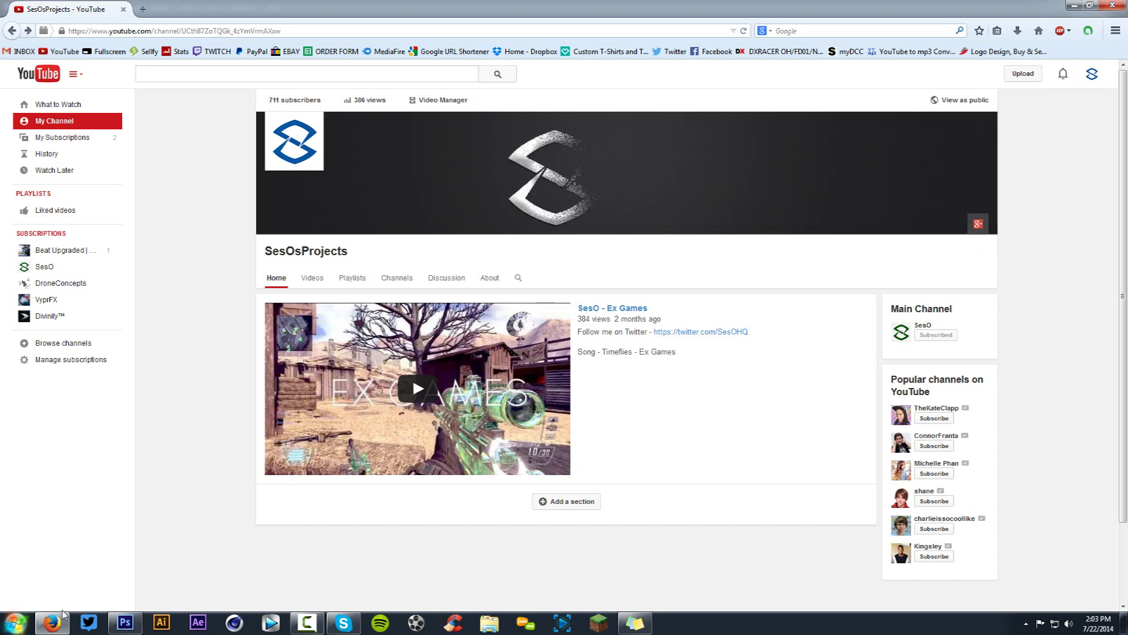
{"action": "left_click", "coordinate": [124, 622]}
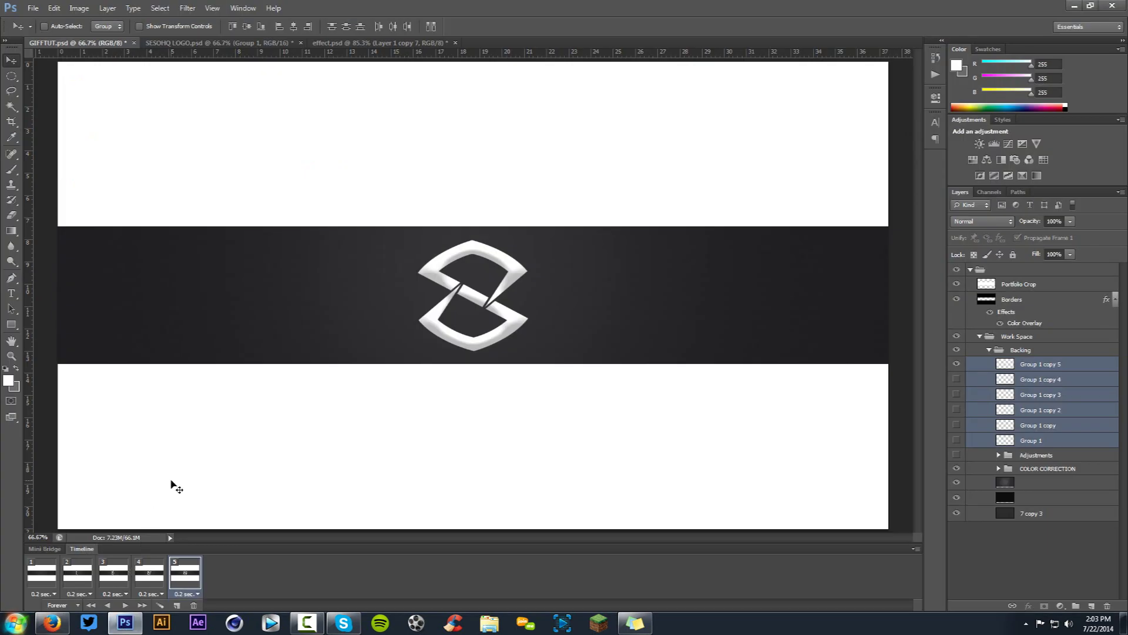
Step through all five frames of the logo animation and return to the first frame.
{"action": "left_click", "coordinate": [41, 571]}
{"action": "left_click", "coordinate": [78, 574]}
{"action": "left_click", "coordinate": [113, 573]}
{"action": "left_click", "coordinate": [146, 572]}
{"action": "left_click", "coordinate": [183, 571]}
{"action": "left_click", "coordinate": [53, 583]}
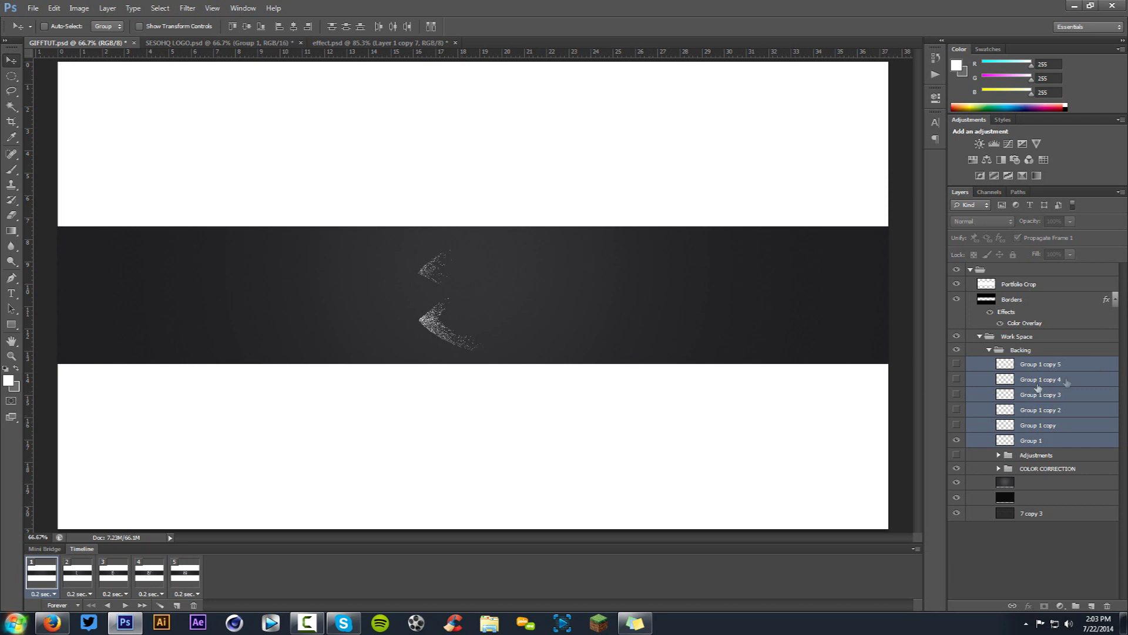
Inspect the logo layers from Group 1 to Group 1 copy 5 and compare the last frame with the first.
{"action": "left_click", "coordinate": [1023, 371]}
{"action": "left_click", "coordinate": [1025, 385]}
{"action": "left_click", "coordinate": [1028, 438]}
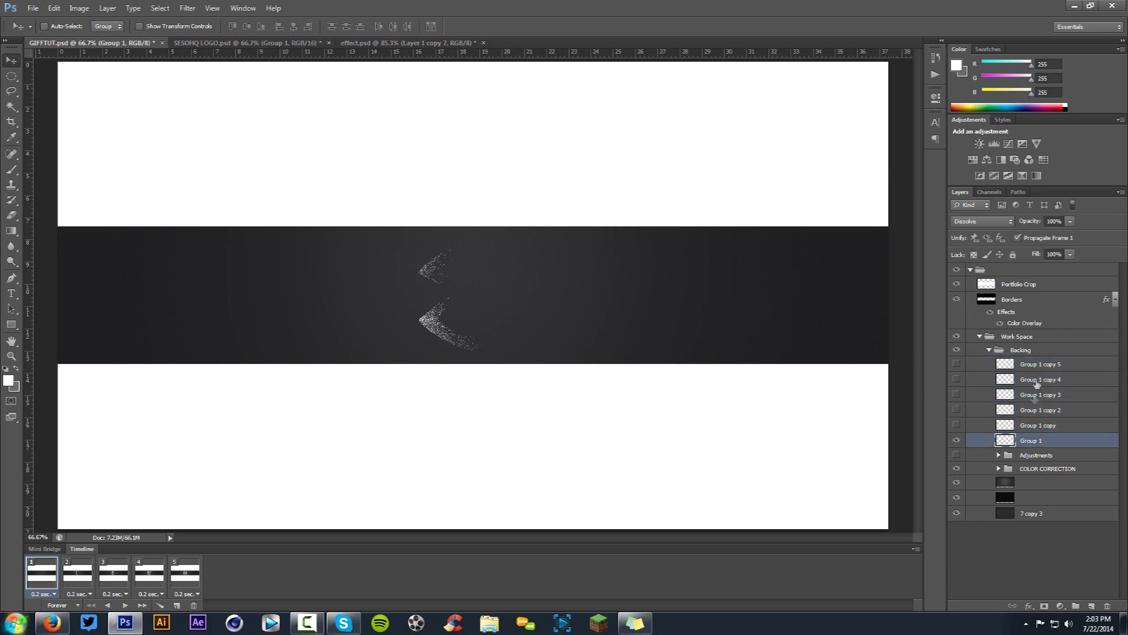
{"action": "left_click", "coordinate": [1038, 375]}
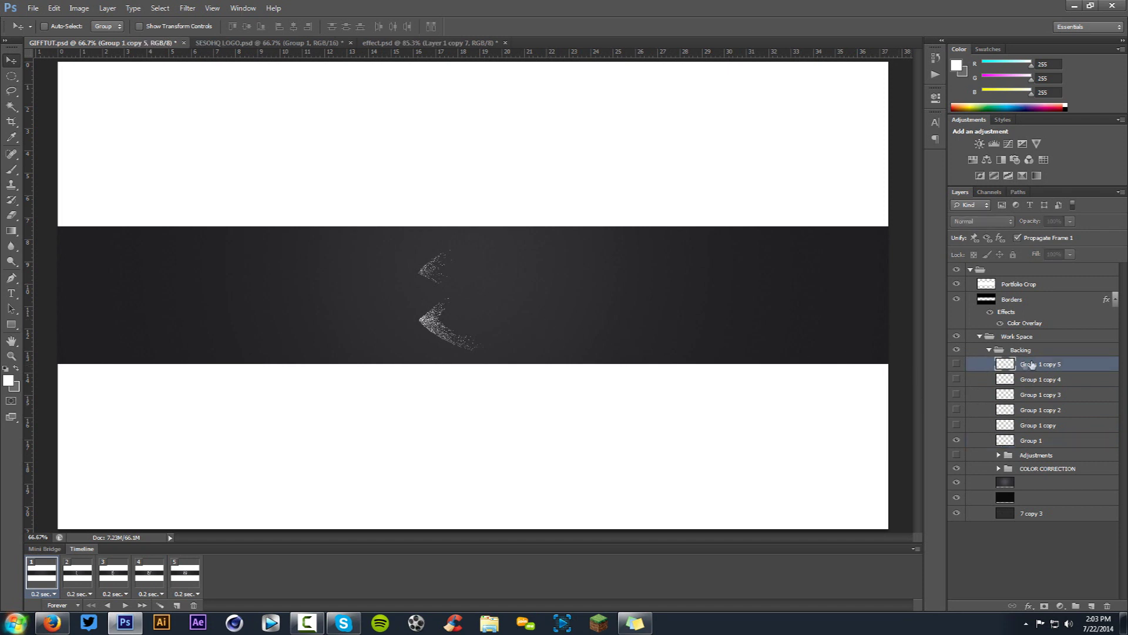
{"action": "left_click", "coordinate": [1029, 440]}
{"action": "left_click", "coordinate": [1039, 364]}
{"action": "key", "text": "space"}
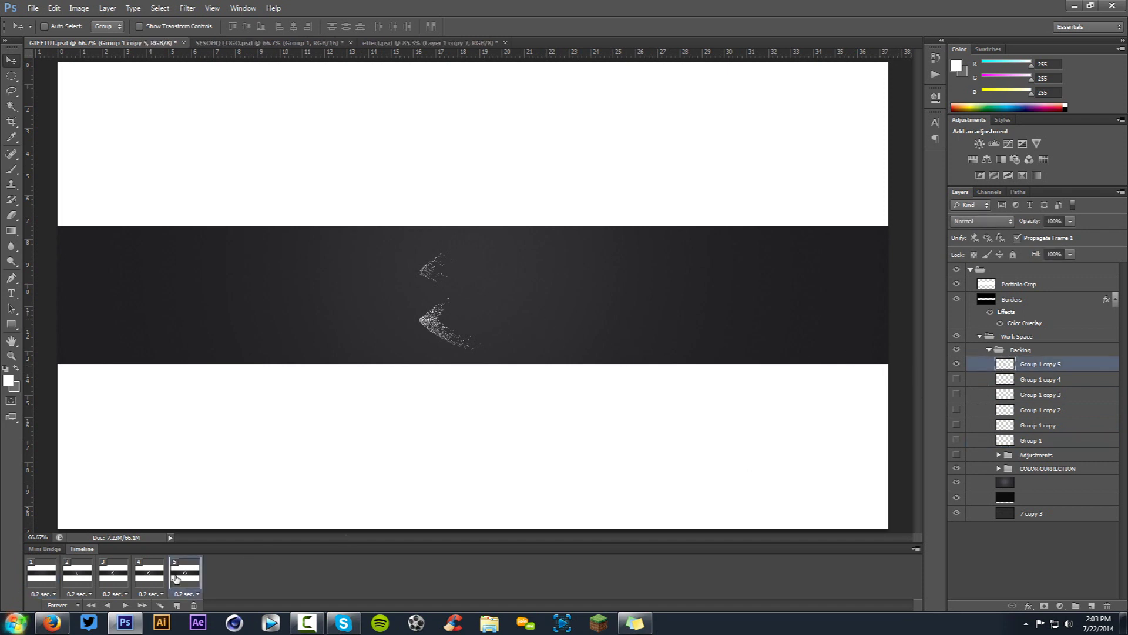
{"action": "left_click", "coordinate": [42, 576]}
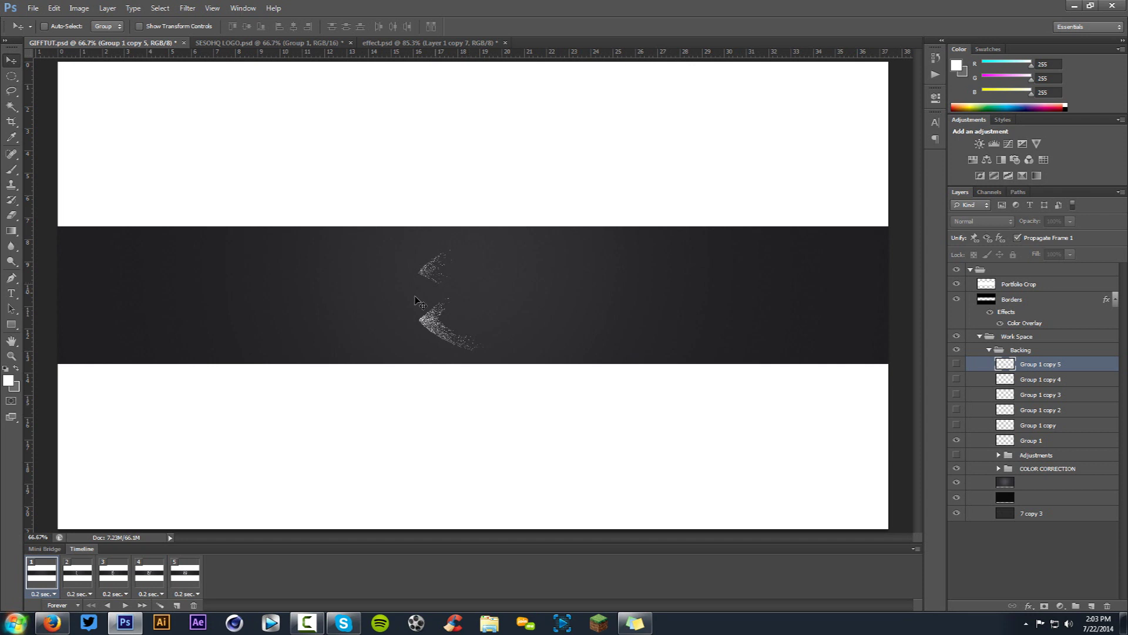
Play the animation once more and delete the six logo layers from Group 1 through Group 1 copy 5.
{"action": "key", "text": "b"}
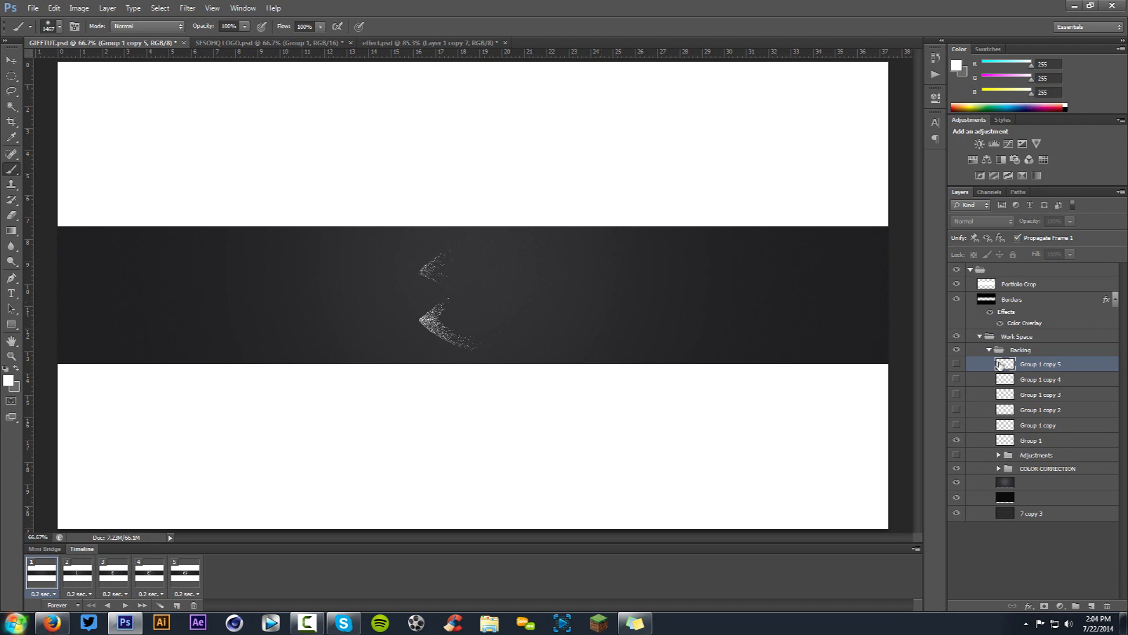
{"action": "left_click", "coordinate": [1017, 440], "text": "shift"}
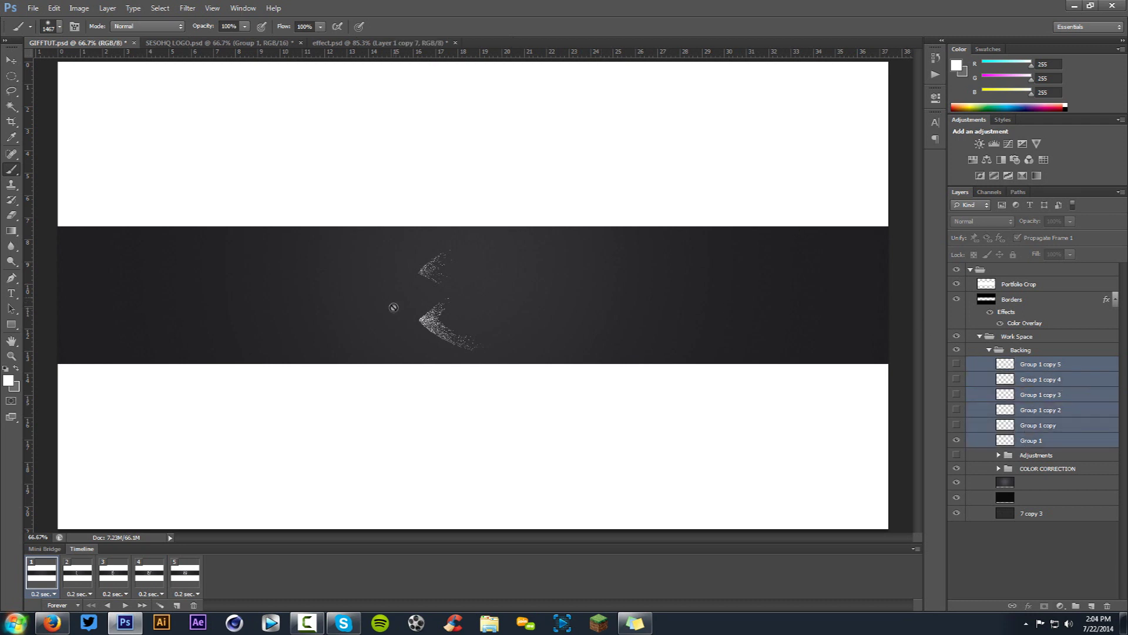
{"action": "key", "text": "space"}
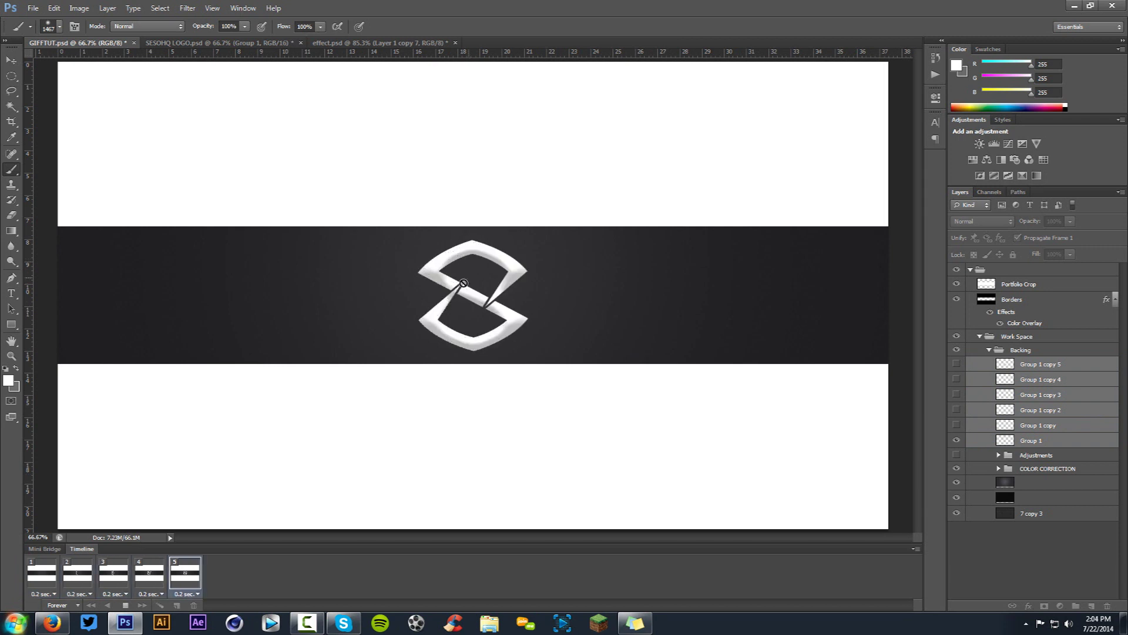
{"action": "key", "text": "space"}
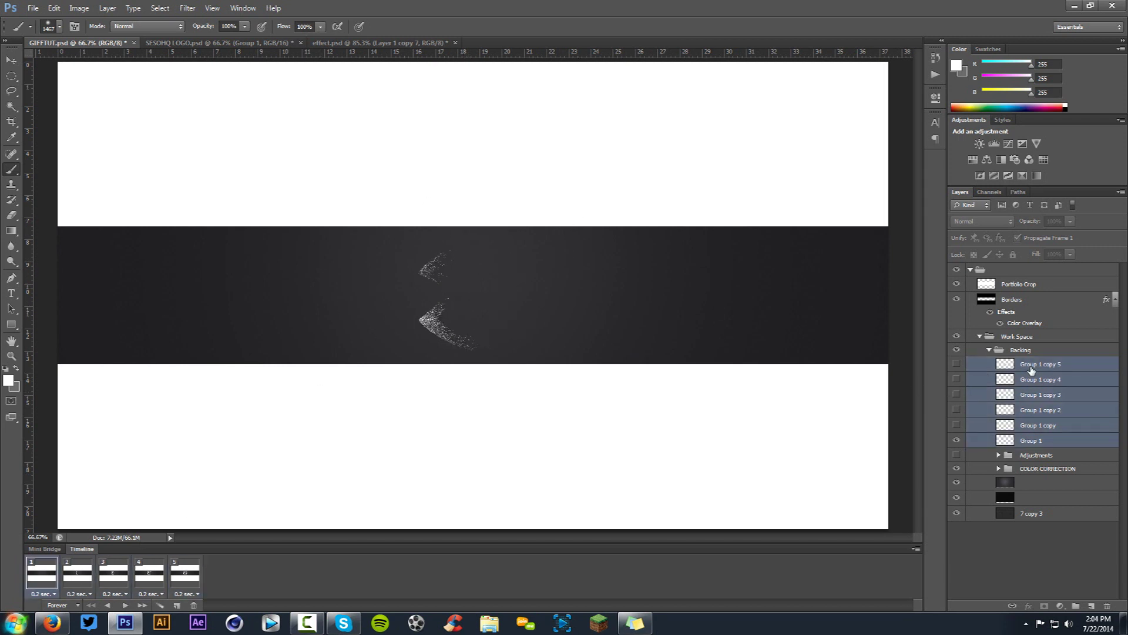
{"action": "key", "text": "Delete"}
Delete animation frames 2 to 5 so that only the first frame is left.
{"action": "left_click", "coordinate": [185, 573]}
{"action": "left_click", "coordinate": [77, 573], "text": "shift"}
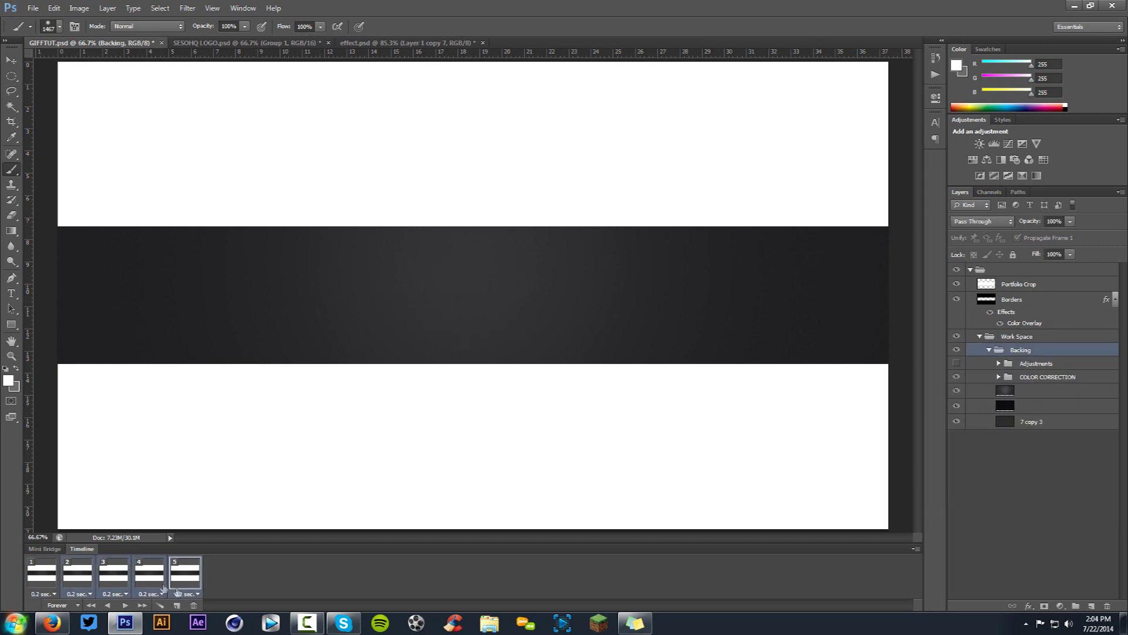
{"action": "left_click", "coordinate": [193, 605]}
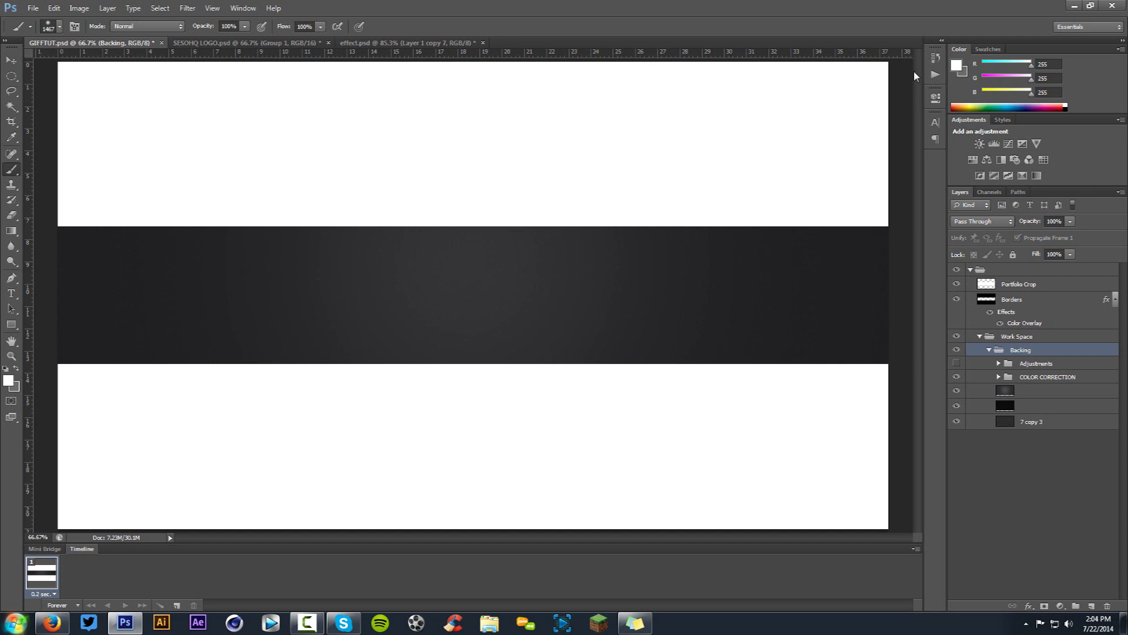
{"action": "key", "text": "ctrl+semicolon"}
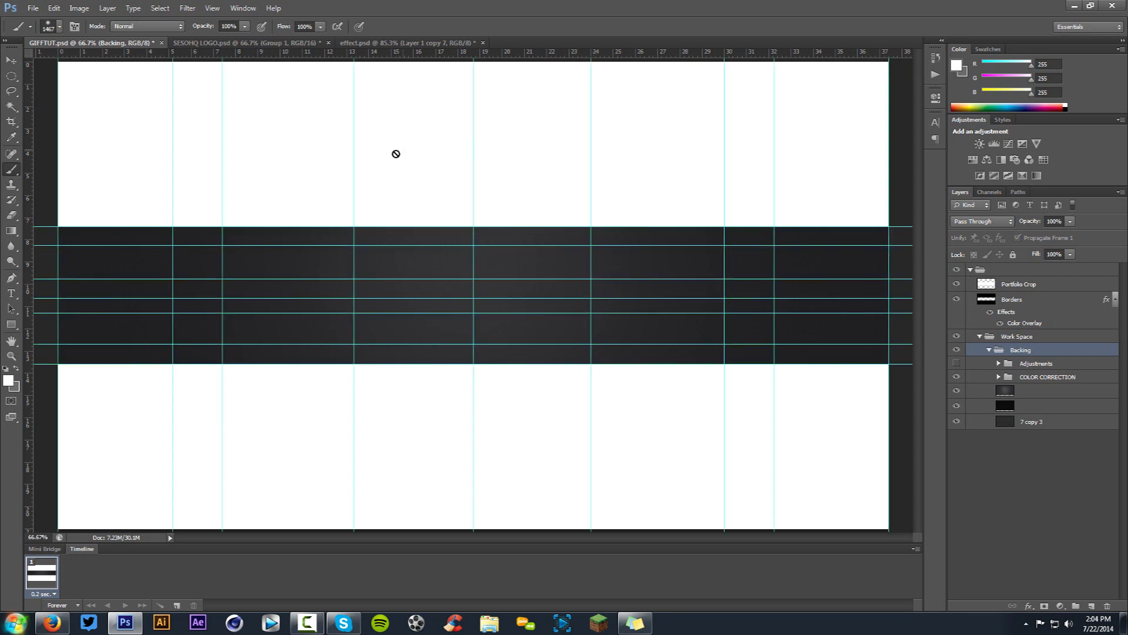
{"action": "key", "text": "ctrl+semicolon"}
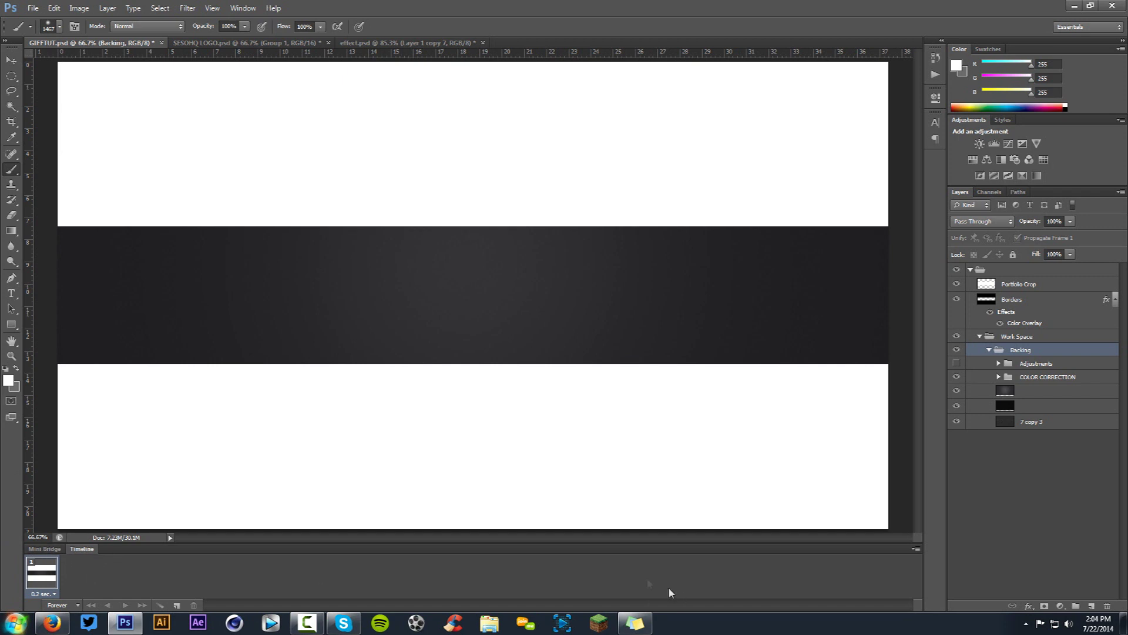
{"action": "left_click", "coordinate": [237, 12]}
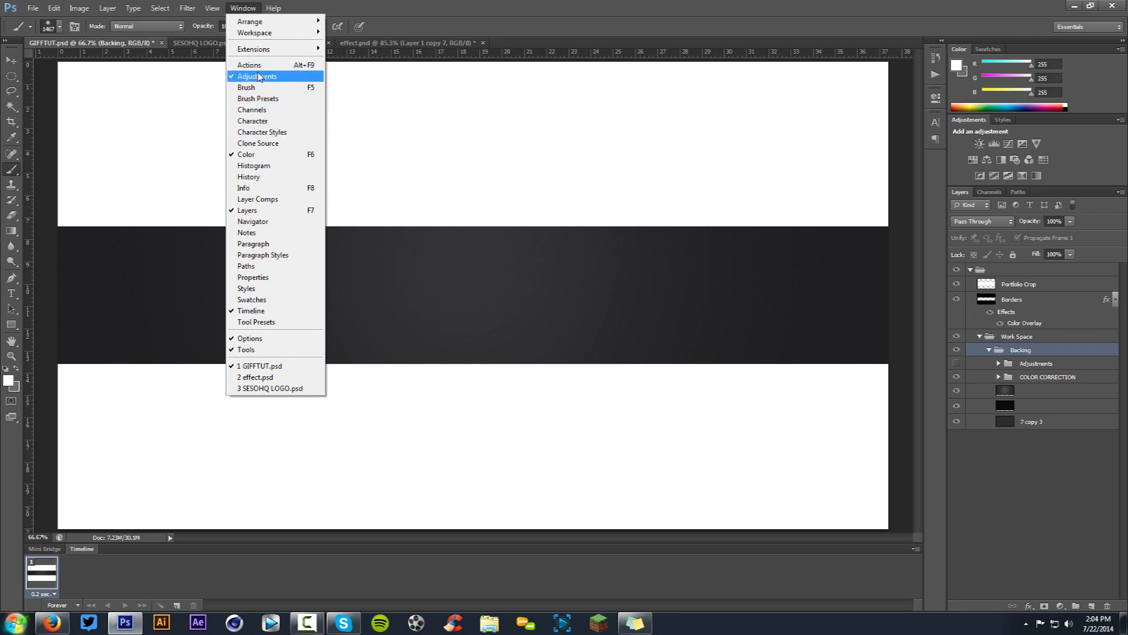
{"action": "left_click", "coordinate": [488, 292]}
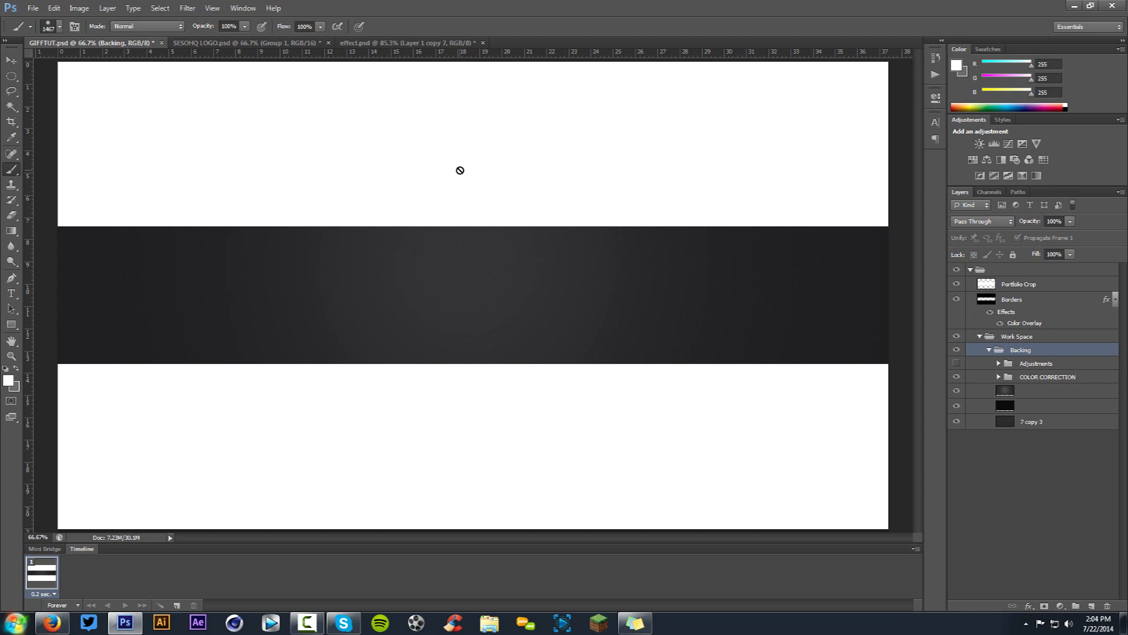
Try to copy the Group 1 logo from SESOHQ LOGO.psd into the GIFFTUT.psd banner.
{"action": "left_click", "coordinate": [192, 44]}
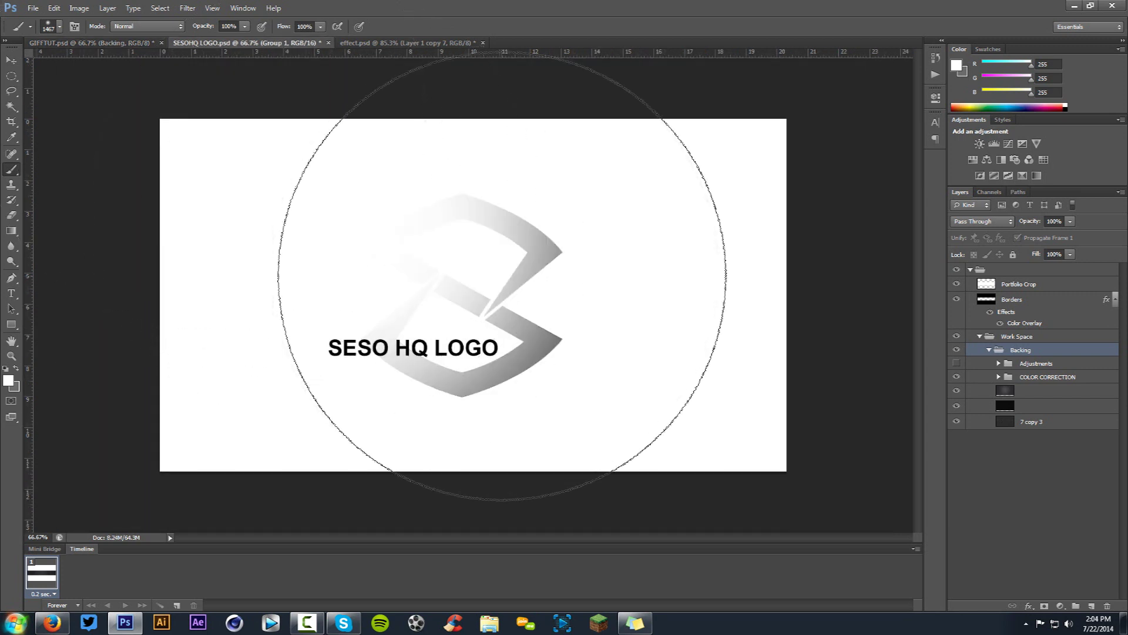
{"action": "key", "text": "v"}
{"action": "mouse_move", "coordinate": [502, 278]}
{"action": "left_mouse_down"}
{"action": "mouse_move", "coordinate": [390, 164]}
{"action": "mouse_move", "coordinate": [148, 47]}
{"action": "mouse_move", "coordinate": [221, 133]}
{"action": "mouse_move", "coordinate": [435, 284]}
{"action": "mouse_move", "coordinate": [485, 266]}
{"action": "mouse_move", "coordinate": [474, 299]}
{"action": "left_mouse_up"}
{"action": "left_click", "coordinate": [216, 44]}
{"action": "left_click_drag", "start_coordinate": [241, 108], "coordinate": [342, 231]}
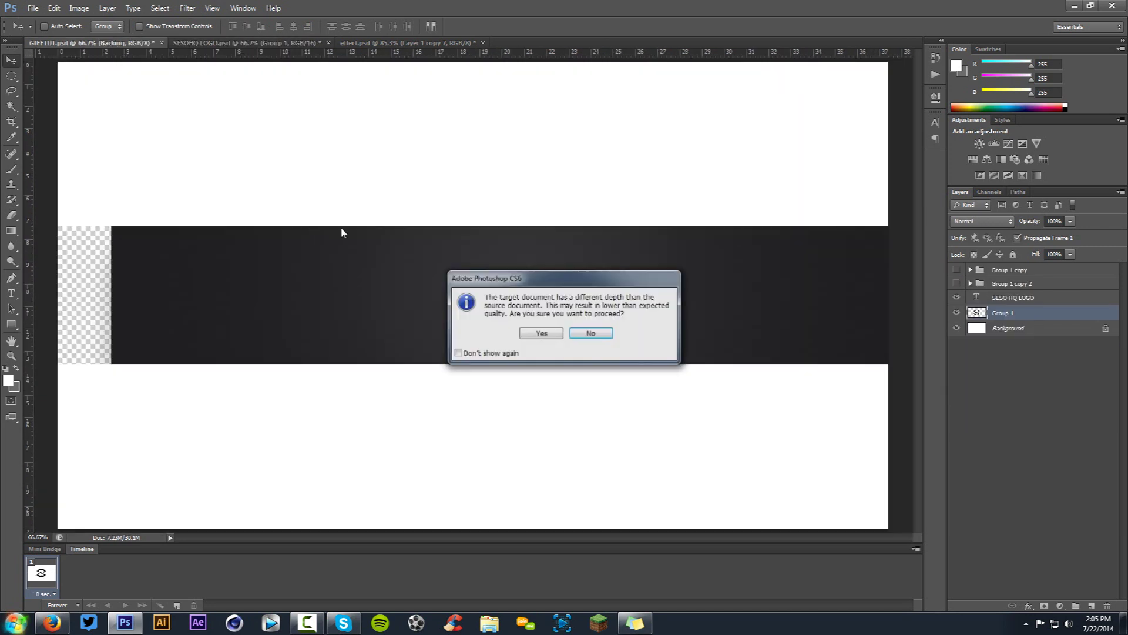
{"action": "left_click", "coordinate": [537, 330]}
{"action": "key", "text": "ctrl+alt+z"}
{"action": "key", "text": "ctrl+alt+z"}
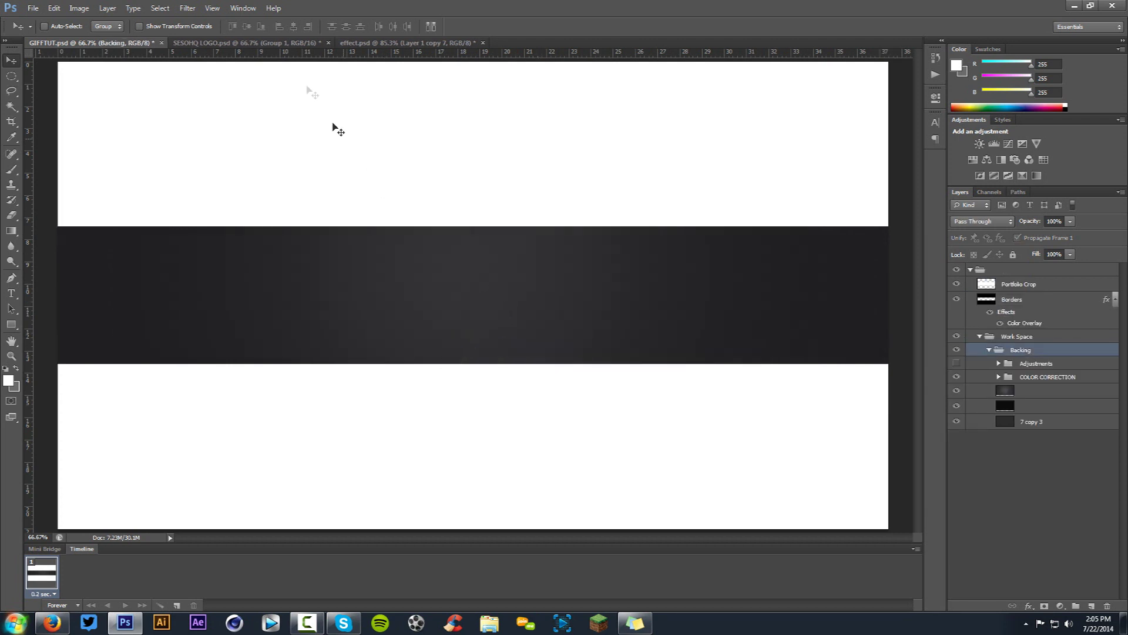
Copy the Group 1 logo from SESOHQ LOGO.psd into the GIFFTUT.psd banner, accept the depth difference and scale it down to fit the dark band.
{"action": "left_click", "coordinate": [266, 43]}
{"action": "left_click_drag", "start_coordinate": [355, 225], "coordinate": [431, 281]}
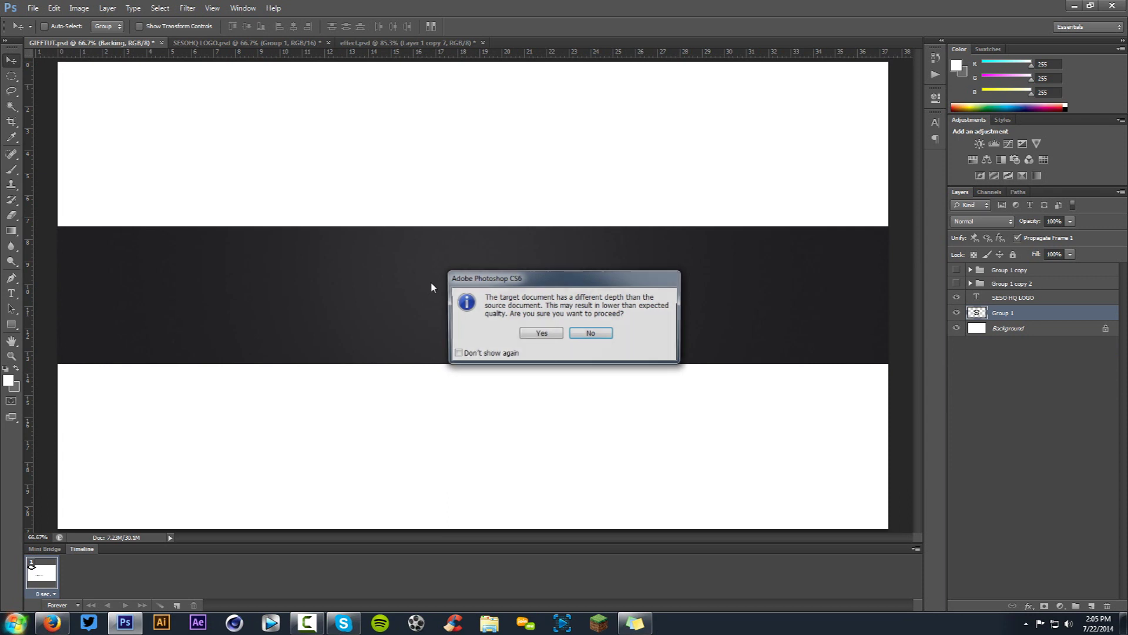
{"action": "left_click", "coordinate": [540, 331]}
{"action": "key", "text": "ctrl+t"}
{"action": "left_click_drag", "start_coordinate": [625, 246], "coordinate": [525, 258]}
{"action": "key", "text": "Return"}
Add a white Color Overlay to the Group 1 logo layer in its layer style.
{"action": "double_click", "coordinate": [1085, 363]}
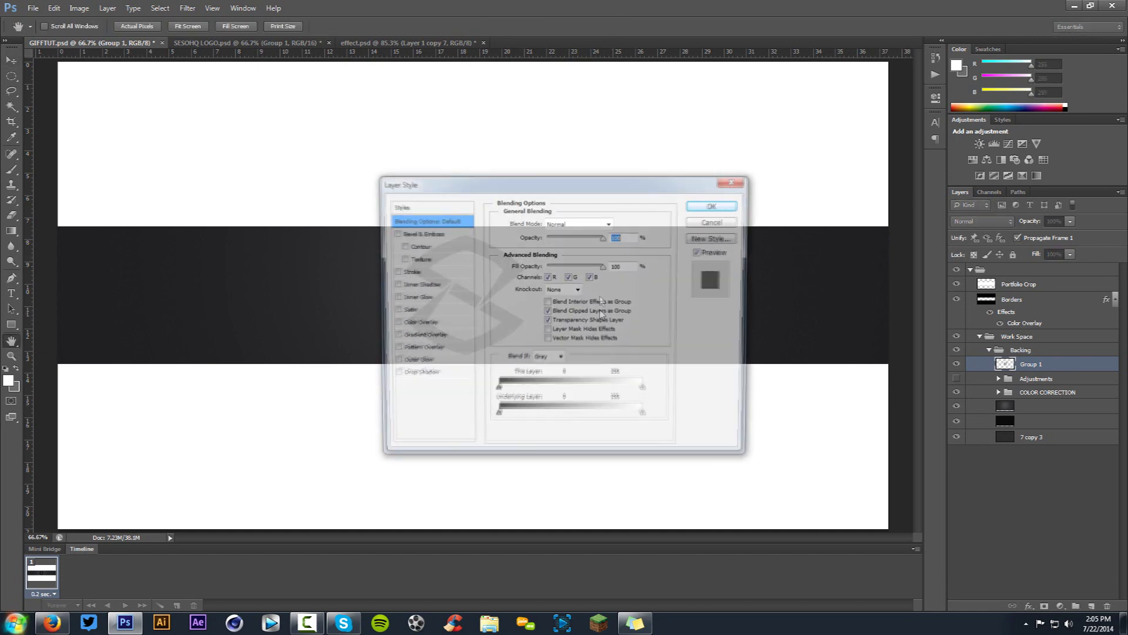
{"action": "left_click_drag", "start_coordinate": [446, 179], "coordinate": [705, 255]}
{"action": "left_click", "coordinate": [671, 398]}
{"action": "left_click", "coordinate": [876, 296]}
{"action": "left_click", "coordinate": [411, 251]}
{"action": "left_click", "coordinate": [680, 244]}
Apply an Inner Bevel to the logo with 235% depth, 62 px size and a reduced shadow opacity.
{"action": "left_click", "coordinate": [682, 308]}
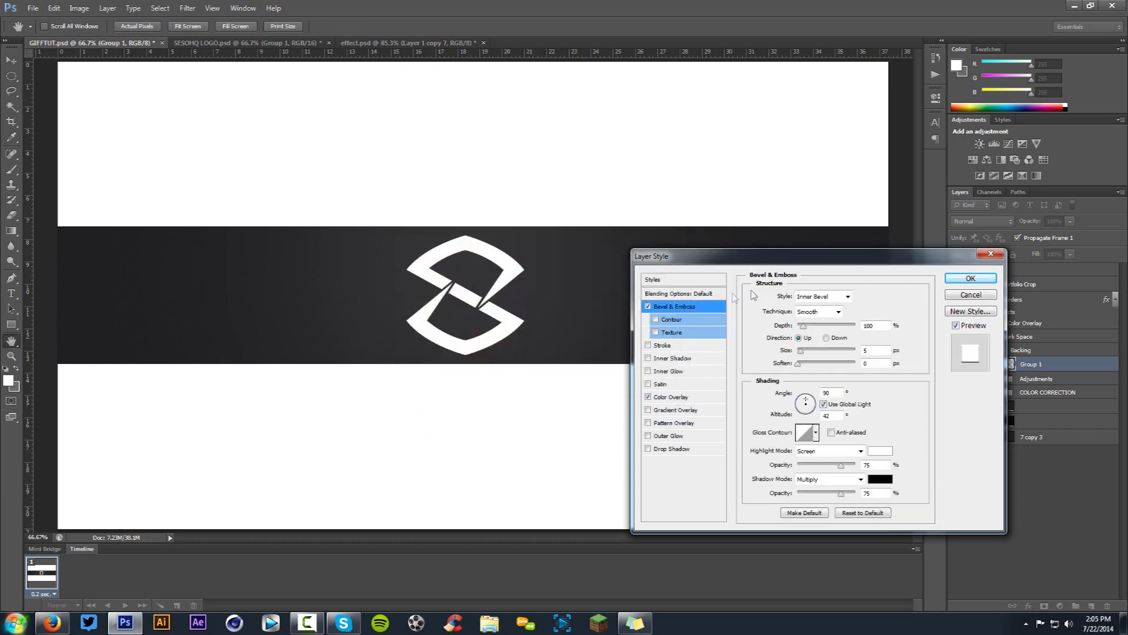
{"action": "left_click_drag", "start_coordinate": [840, 492], "coordinate": [814, 493]}
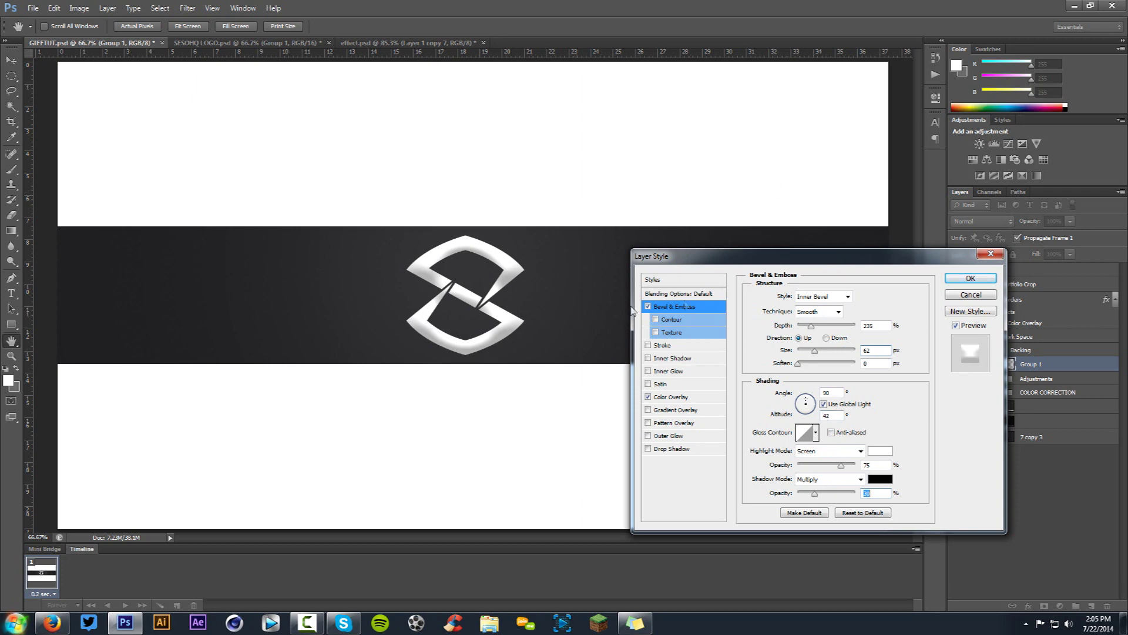
{"action": "left_click", "coordinate": [969, 279]}
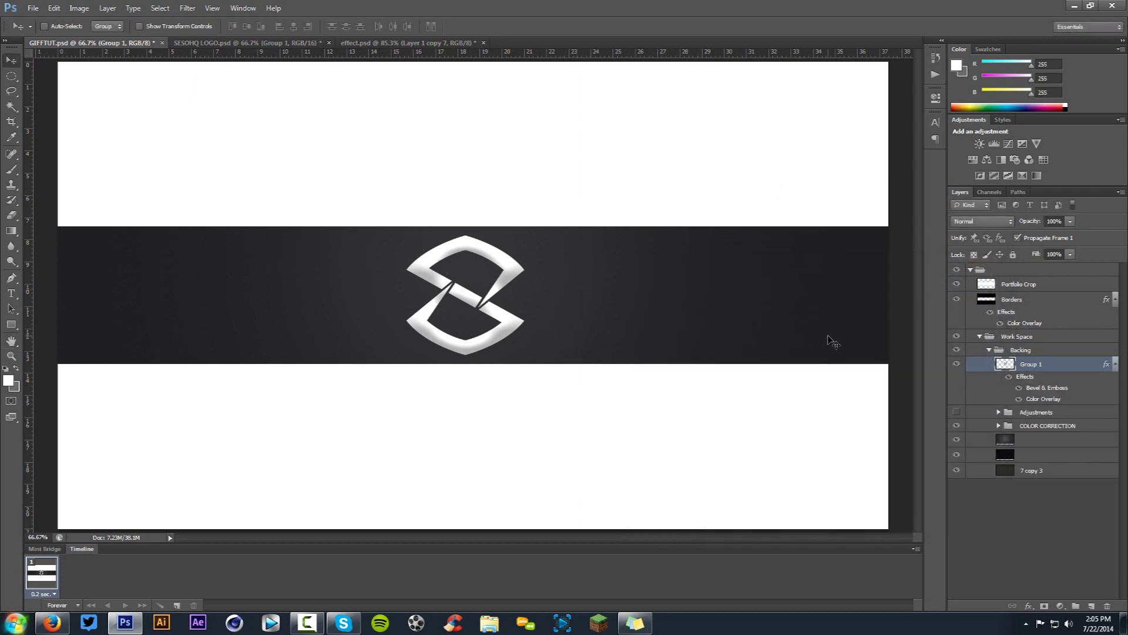
Rasterize the layer style of the original Group 1 logo layer.
{"action": "right_click", "coordinate": [1067, 361]}
{"action": "left_click", "coordinate": [1075, 364]}
{"action": "right_click", "coordinate": [1031, 369]}
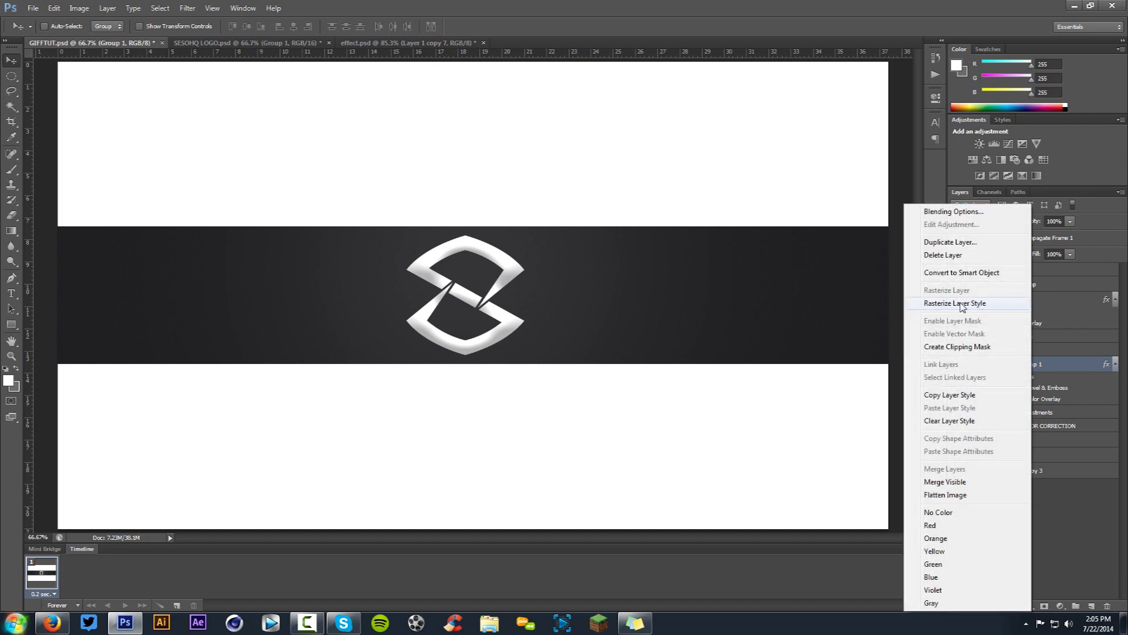
{"action": "left_click", "coordinate": [980, 305]}
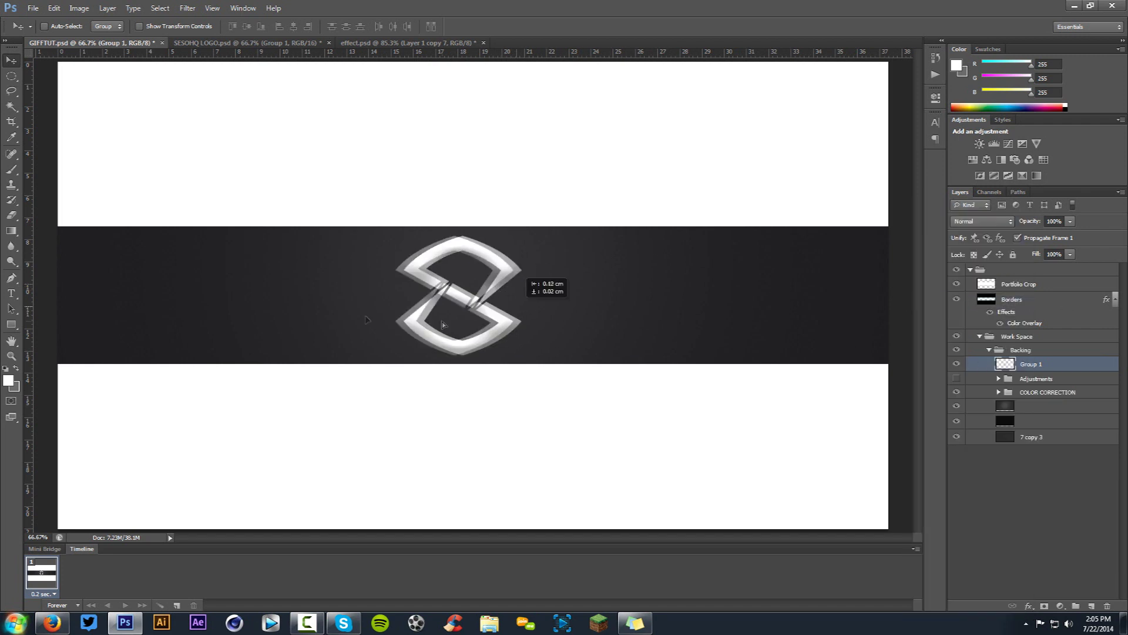
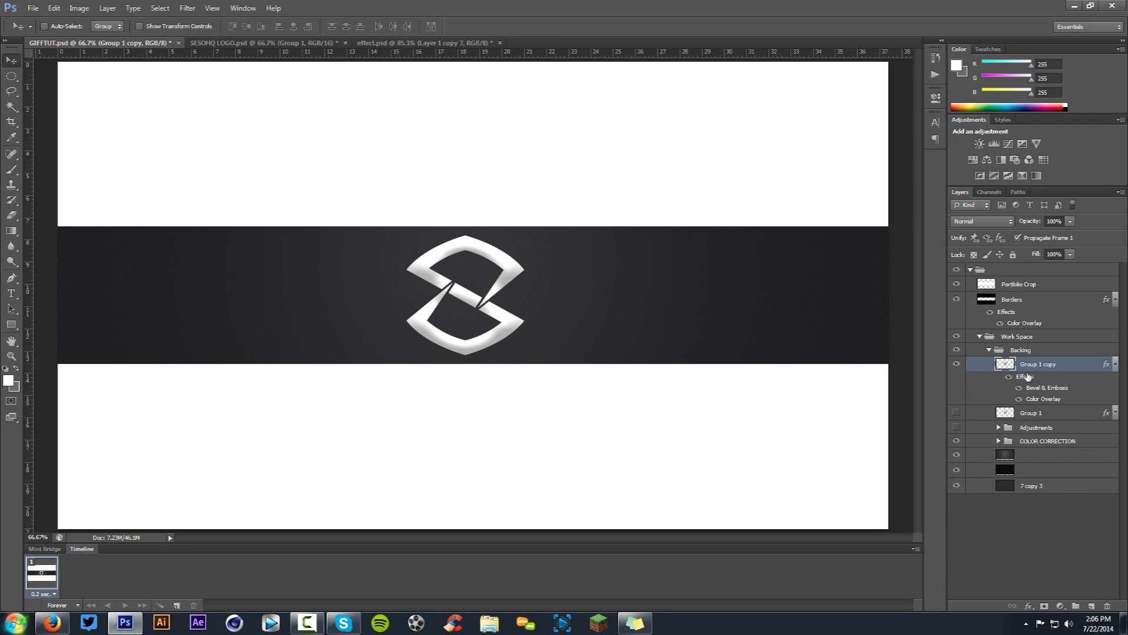
Rasterize the layer style of the Group 1 copy layer and compare it with the Group 1 backup, leaving only the copy shown.
{"action": "left_click", "coordinate": [976, 310]}
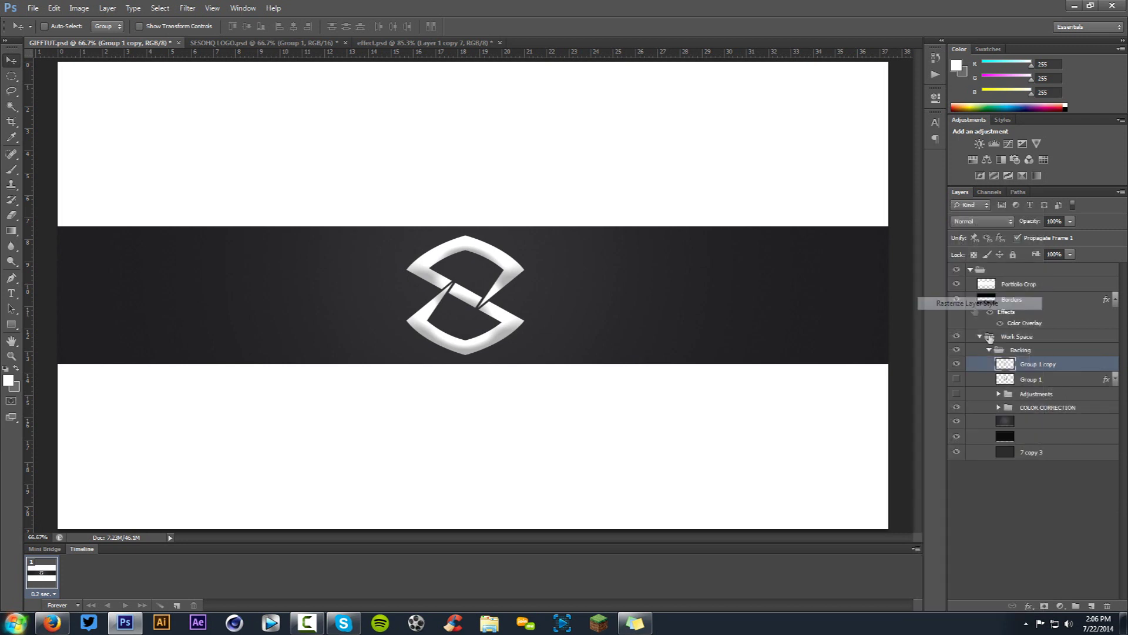
{"action": "left_click", "coordinate": [957, 365]}
{"action": "left_click", "coordinate": [957, 379]}
{"action": "left_click", "coordinate": [1115, 379]}
{"action": "left_click", "coordinate": [1115, 379]}
{"action": "left_click", "coordinate": [956, 379]}
{"action": "left_click", "coordinate": [957, 364]}
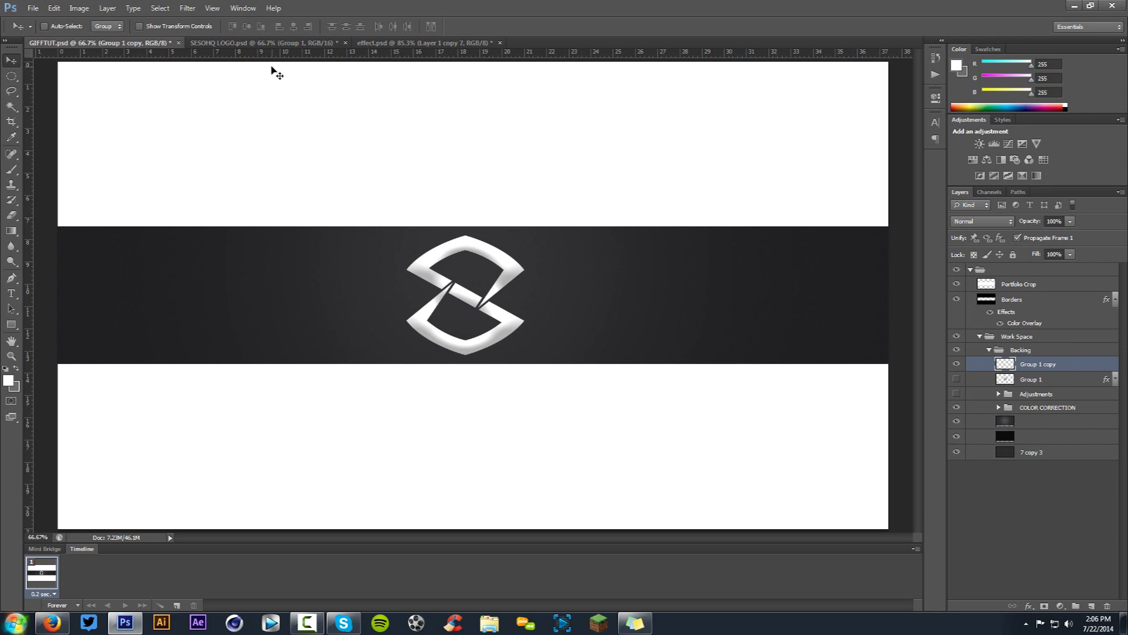
{"action": "left_click", "coordinate": [187, 8]}
{"action": "mouse_move", "coordinate": [198, 148]}
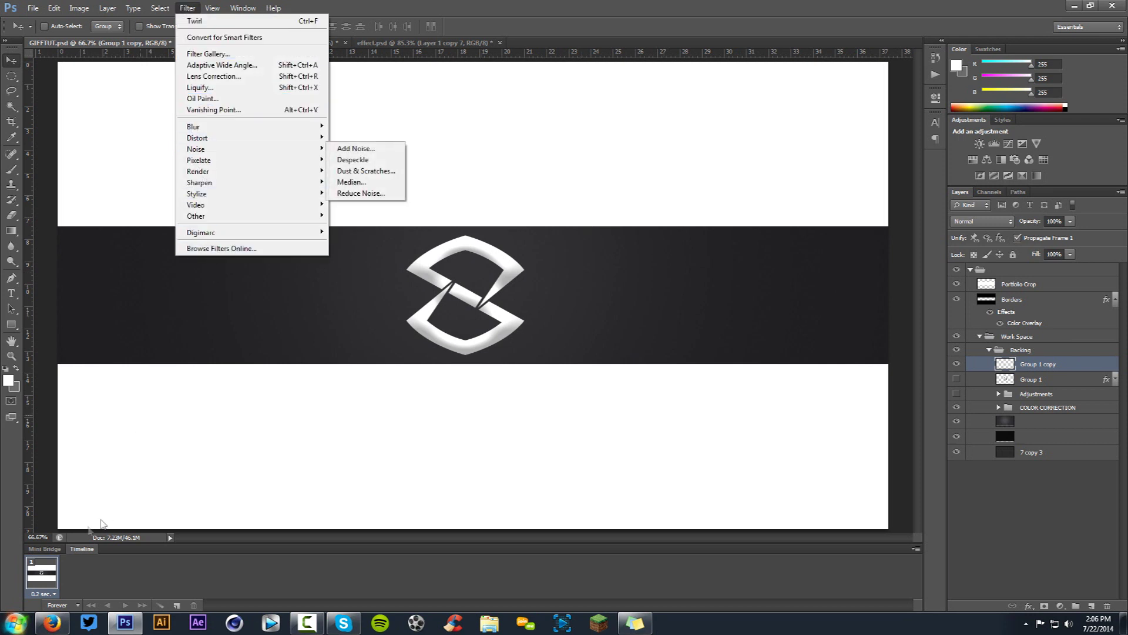
{"action": "key", "text": "Escape"}
{"action": "key", "text": "Escape"}
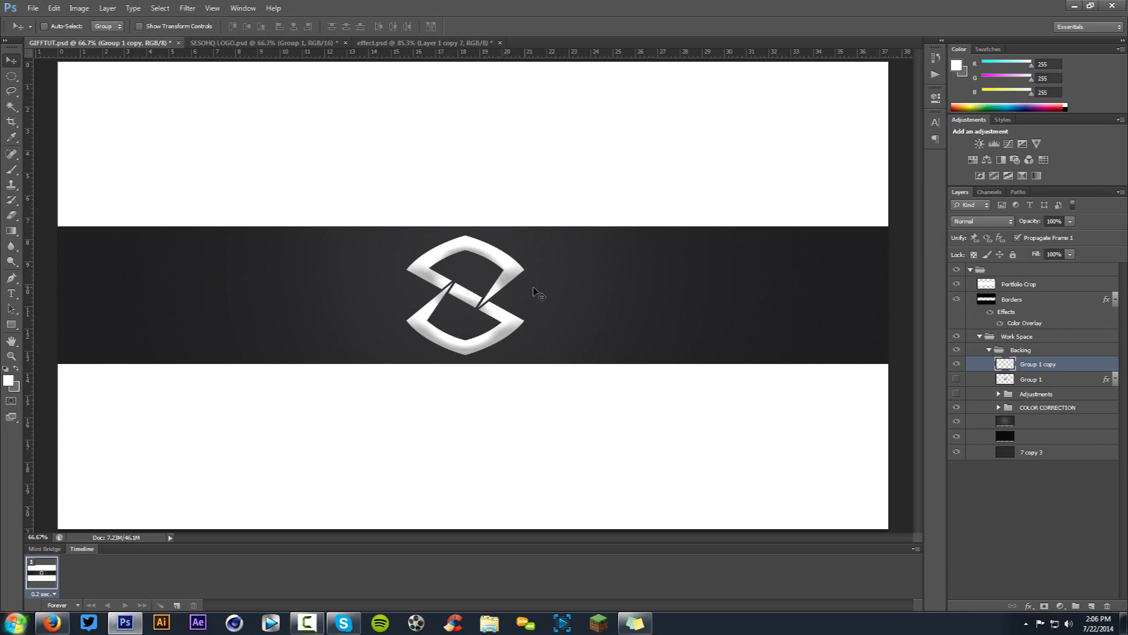
Apply the Ripple filter to the Group 1 copy logo and add a second frame to the timeline.
{"action": "left_click", "coordinate": [188, 8]}
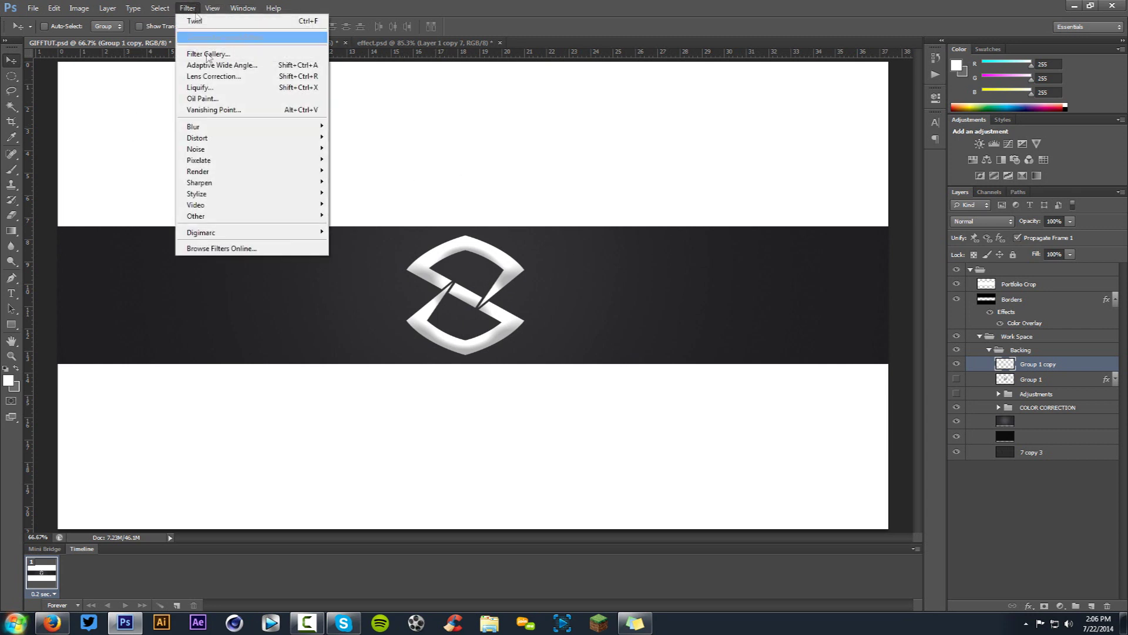
{"action": "left_click", "coordinate": [361, 171]}
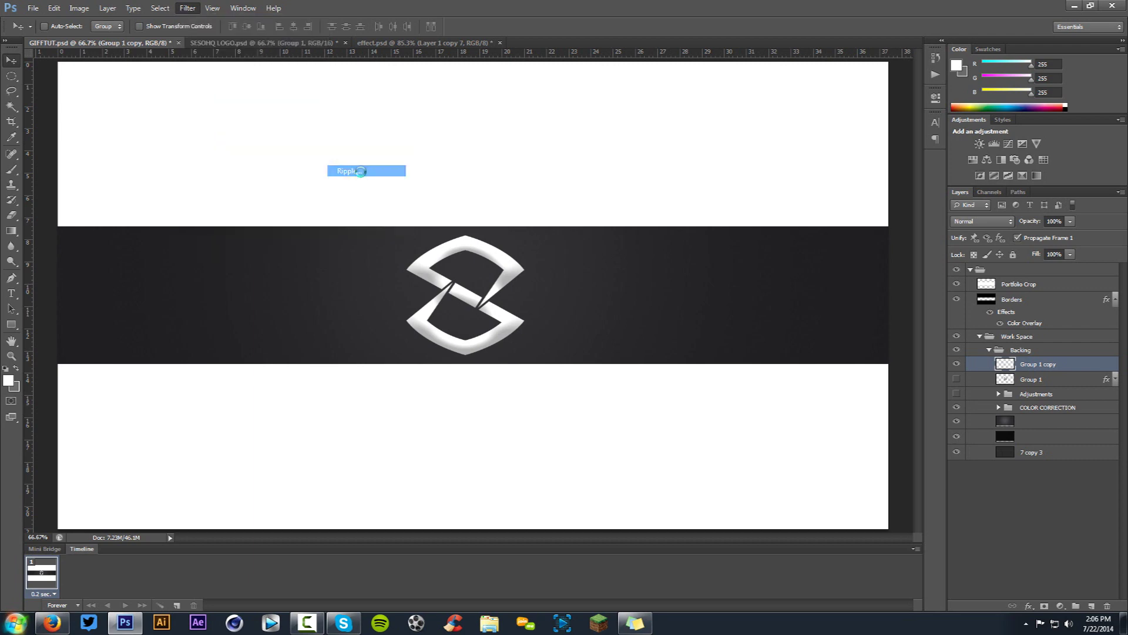
{"action": "left_click", "coordinate": [649, 154]}
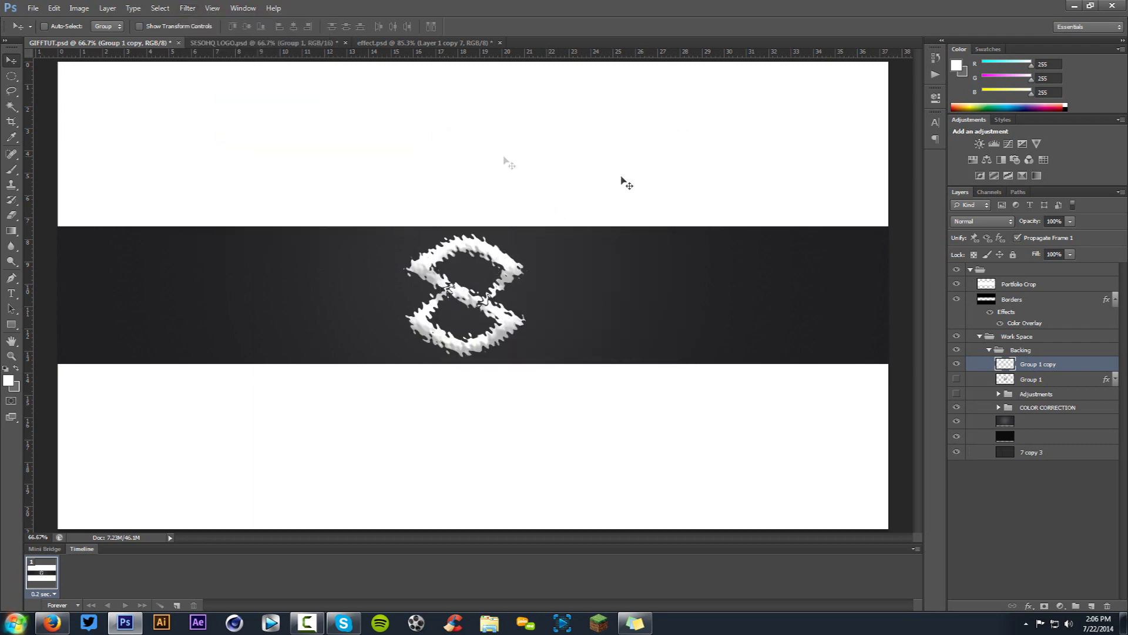
{"action": "left_click", "coordinate": [176, 606]}
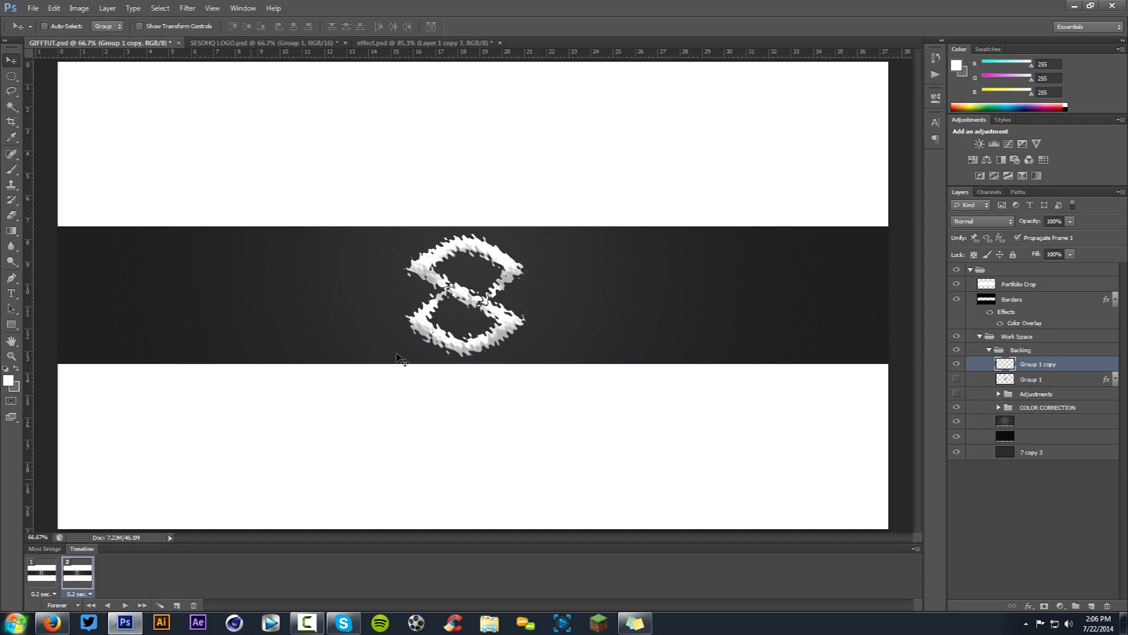
Apply a stronger Ripple with Medium size to the logo in frame 2 and compare the two frames.
{"action": "left_click", "coordinate": [189, 9]}
{"action": "mouse_move", "coordinate": [207, 140]}
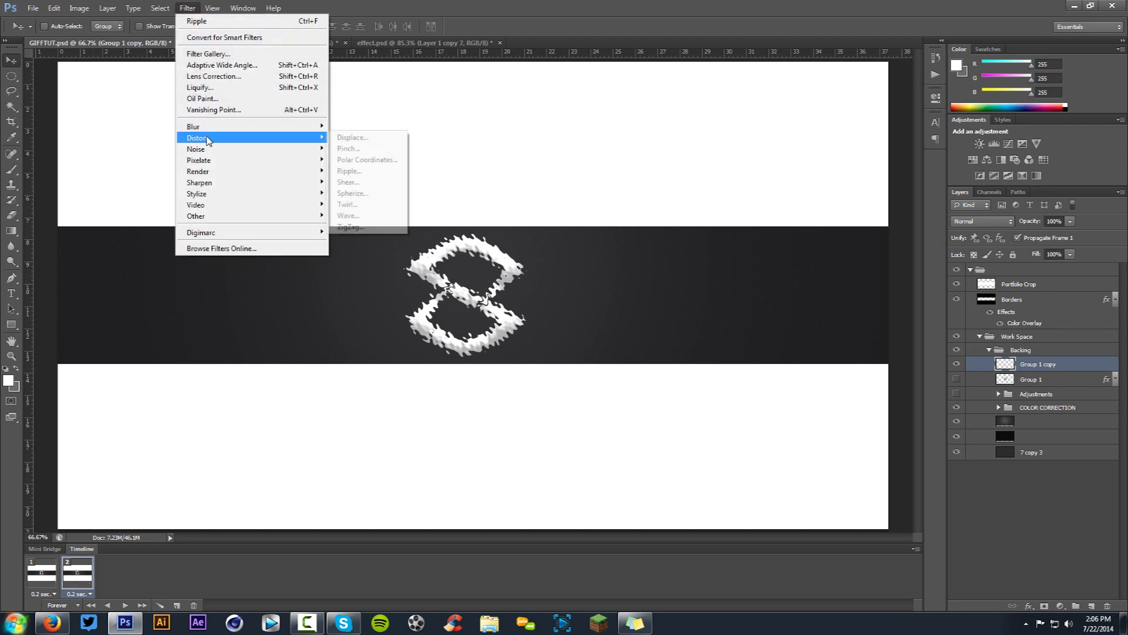
{"action": "left_click", "coordinate": [348, 171]}
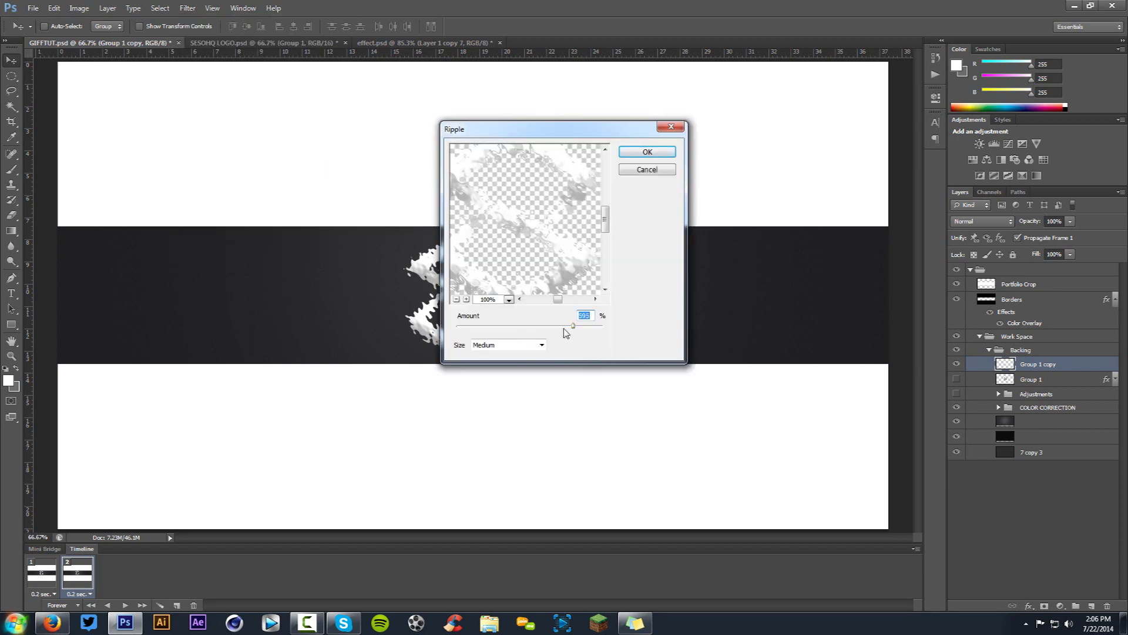
{"action": "left_click", "coordinate": [655, 151]}
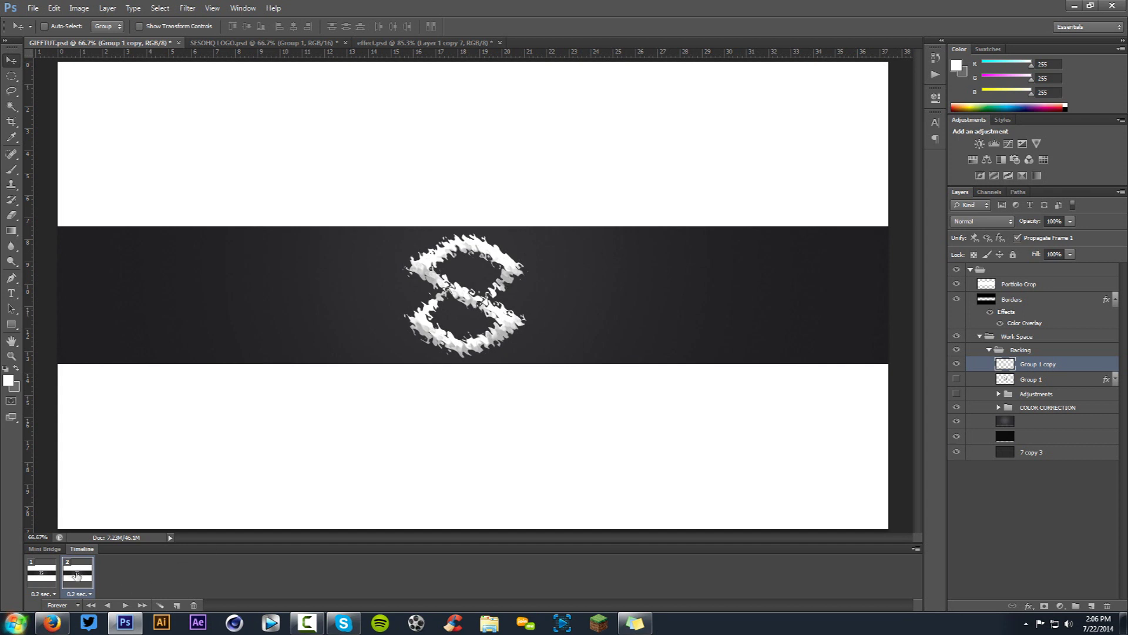
{"action": "left_click", "coordinate": [51, 576]}
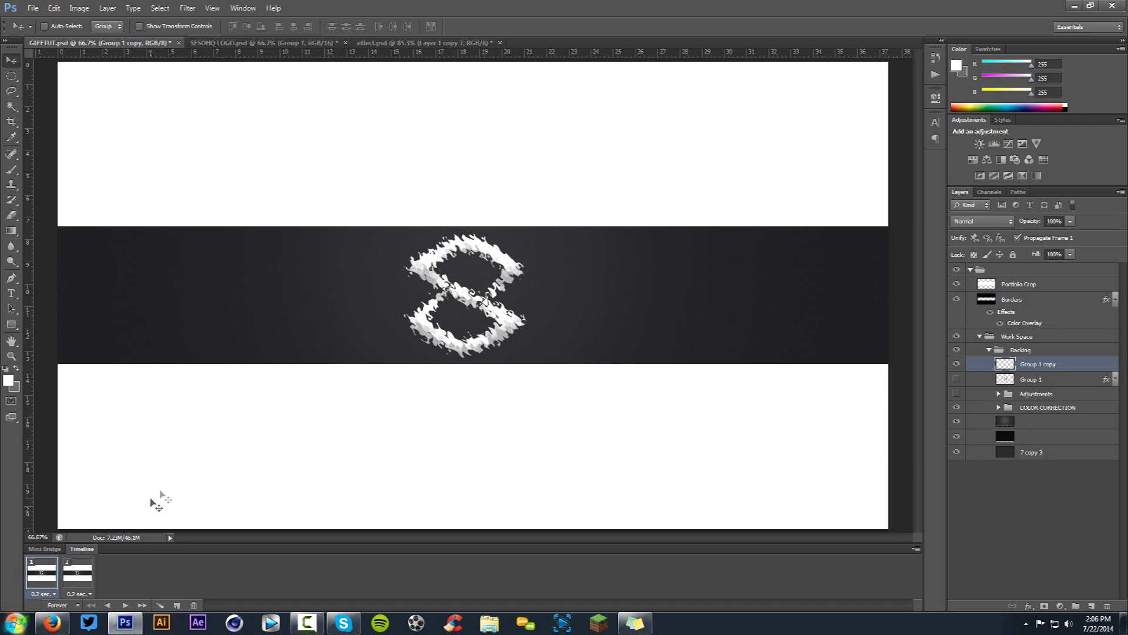
{"action": "left_click", "coordinate": [72, 585]}
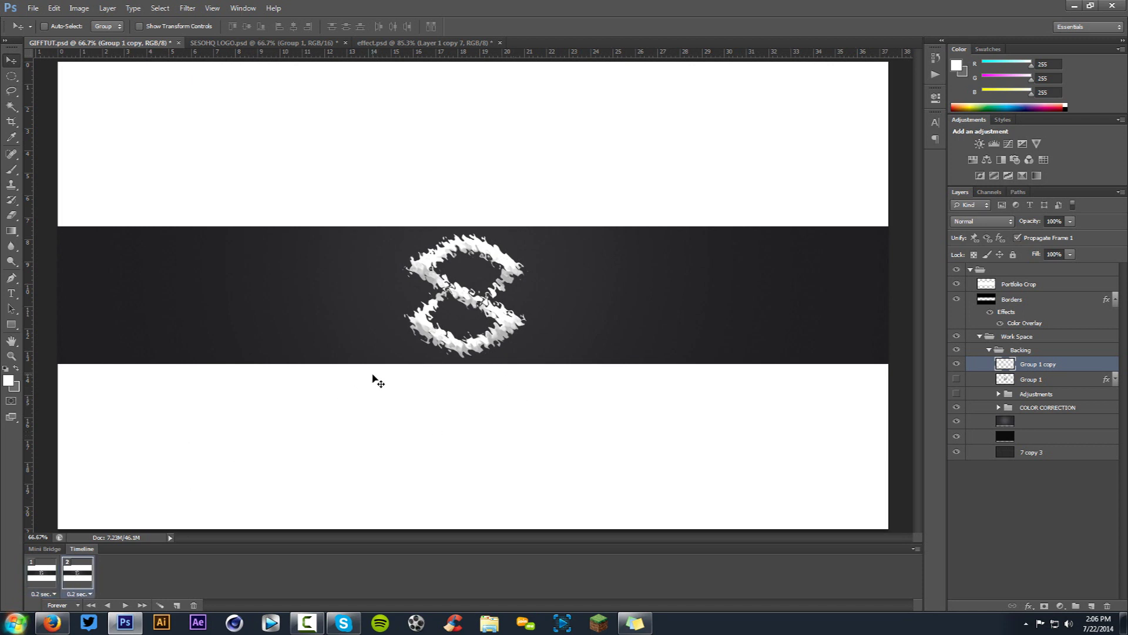
Undo the ripples, the added frame and the duplication of the Group 1 logo layer.
{"action": "key", "text": "ctrl+alt+z"}
{"action": "key", "text": "ctrl+alt+z"}
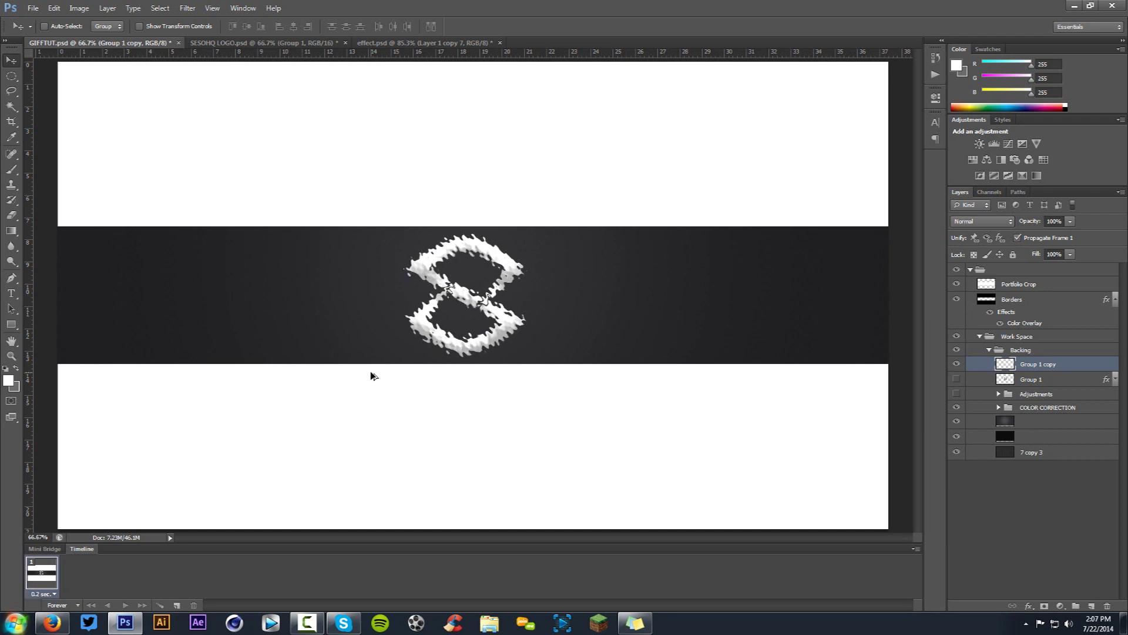
{"action": "key", "text": "ctrl+alt+z"}
{"action": "key", "text": "ctrl+alt+z"}
{"action": "key", "text": "ctrl+alt+z"}
{"action": "key", "text": "ctrl+alt+z"}
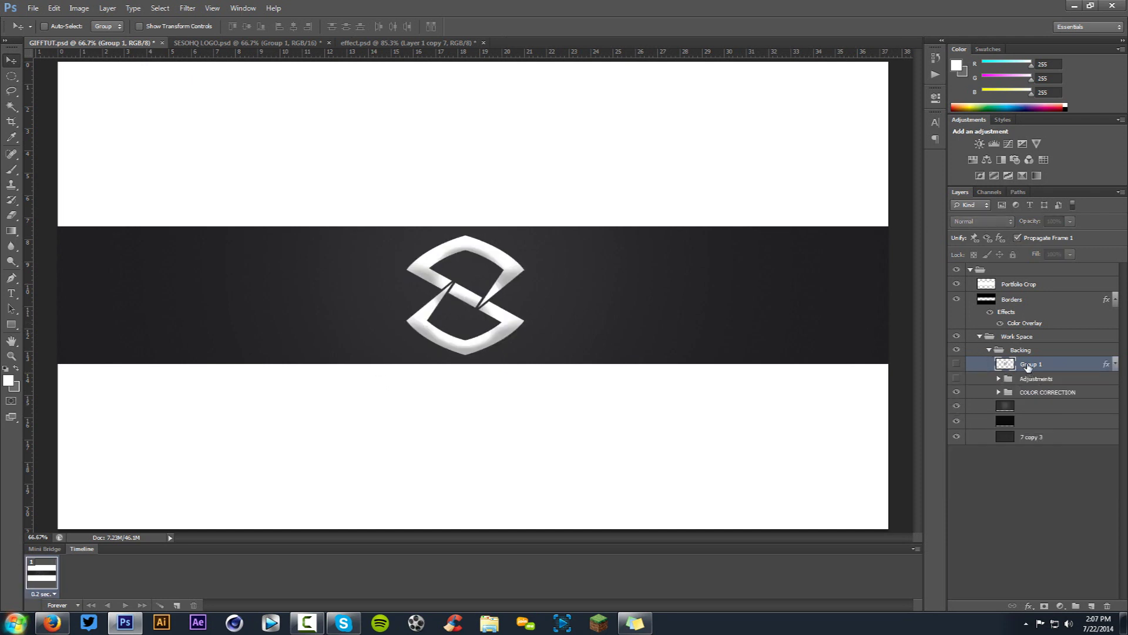
Show the Group 1 logo layer and rasterize its layer style.
{"action": "right_click", "coordinate": [1037, 370]}
{"action": "key", "text": "Escape"}
{"action": "left_click", "coordinate": [957, 364]}
{"action": "right_click", "coordinate": [971, 365]}
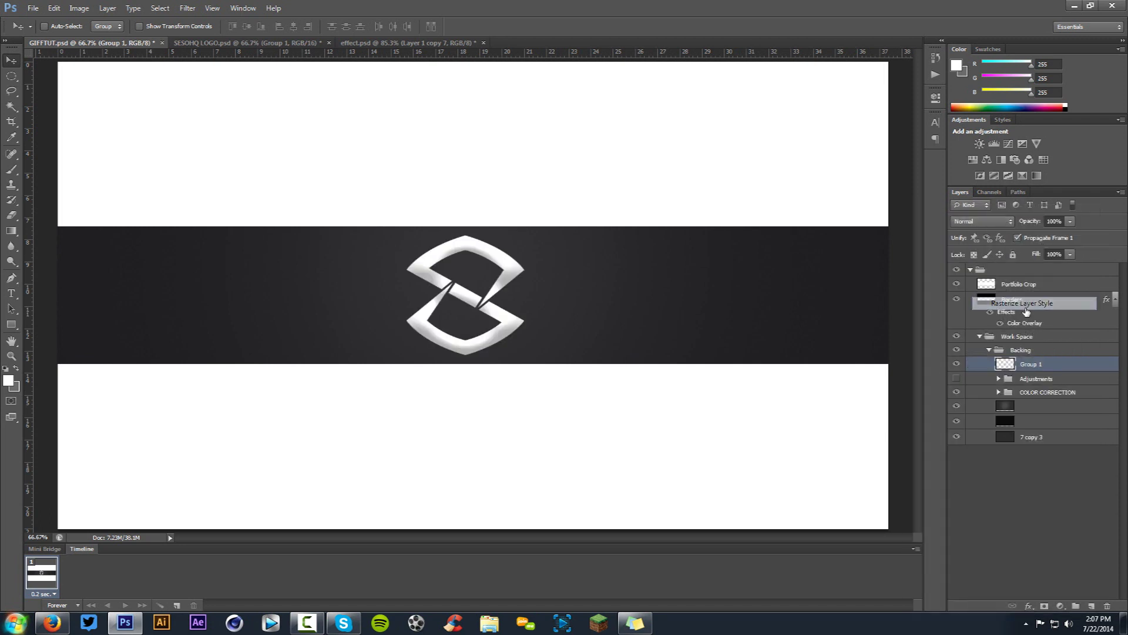
{"action": "key", "text": "Escape"}
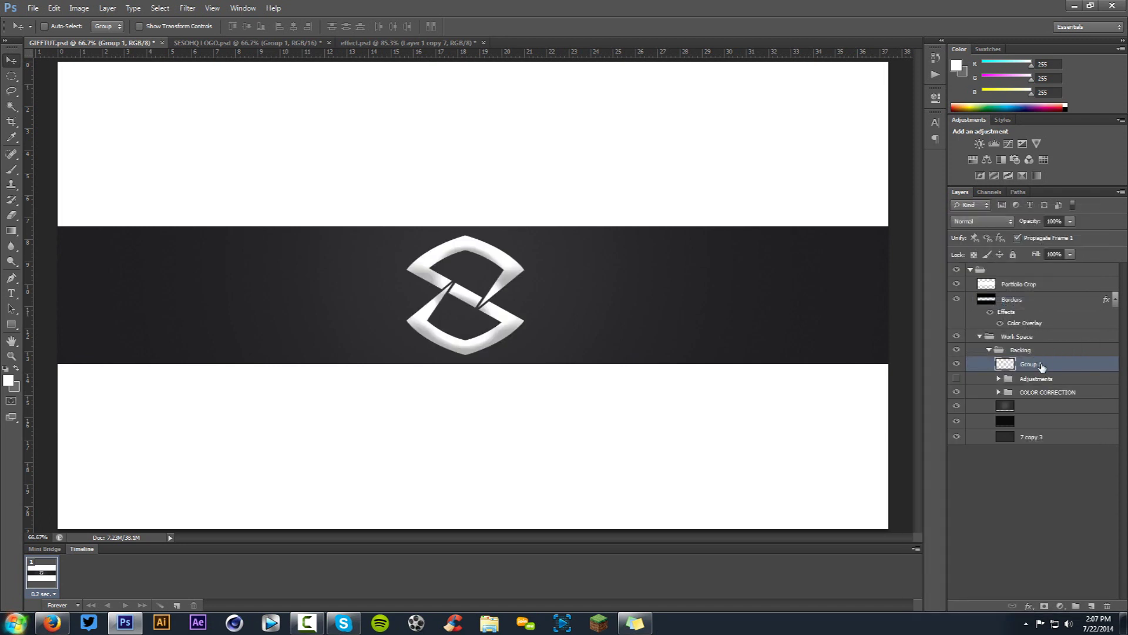
Duplicate the rasterized Group 1 layer three times, hide the copies and select the original.
{"action": "key", "text": "ctrl+j"}
{"action": "key", "text": "ctrl+j"}
{"action": "key", "text": "ctrl+j"}
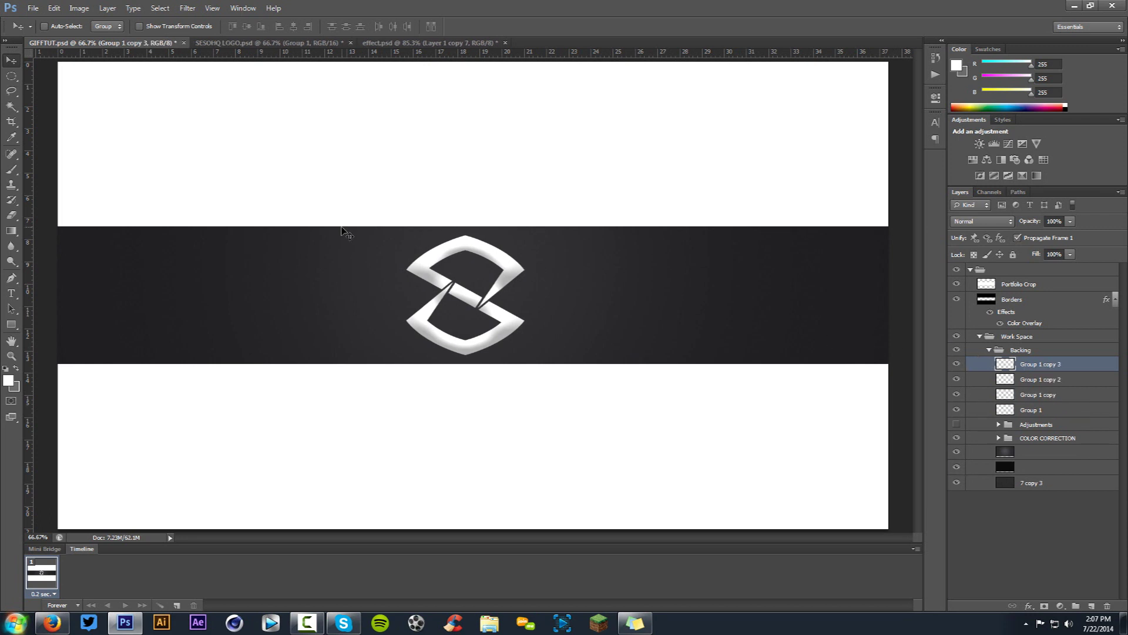
{"action": "left_click_drag", "start_coordinate": [958, 364], "coordinate": [958, 395]}
{"action": "left_click", "coordinate": [979, 410]}
Apply a strong Ripple with Medium size to Group 1 and add a second timeline frame.
{"action": "left_click", "coordinate": [195, 7]}
{"action": "mouse_move", "coordinate": [204, 149]}
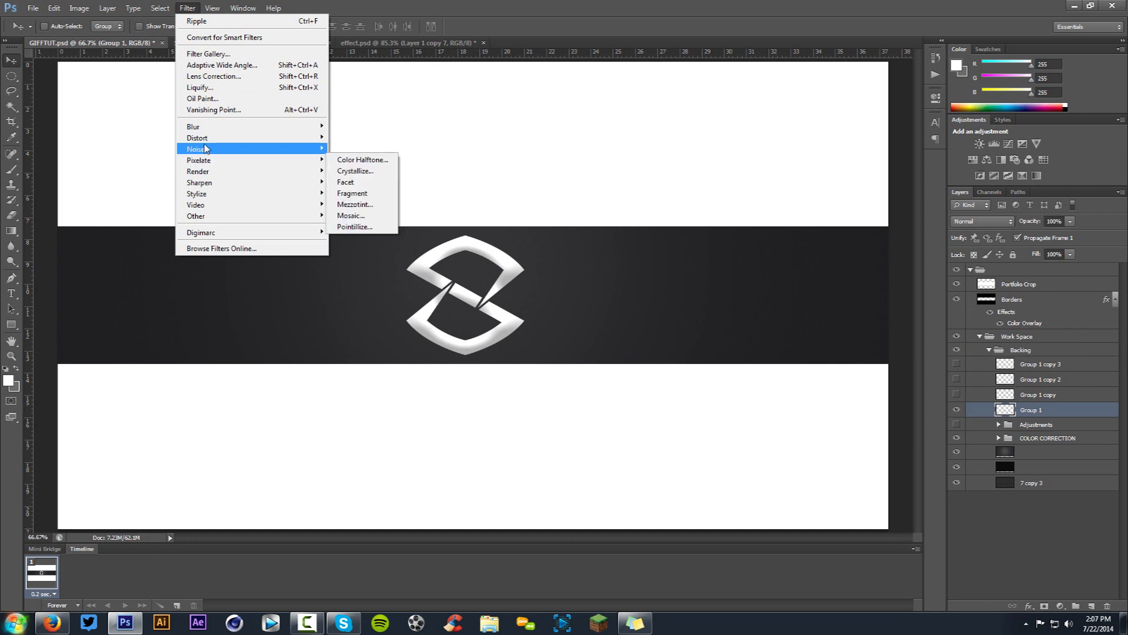
{"action": "left_click", "coordinate": [353, 171]}
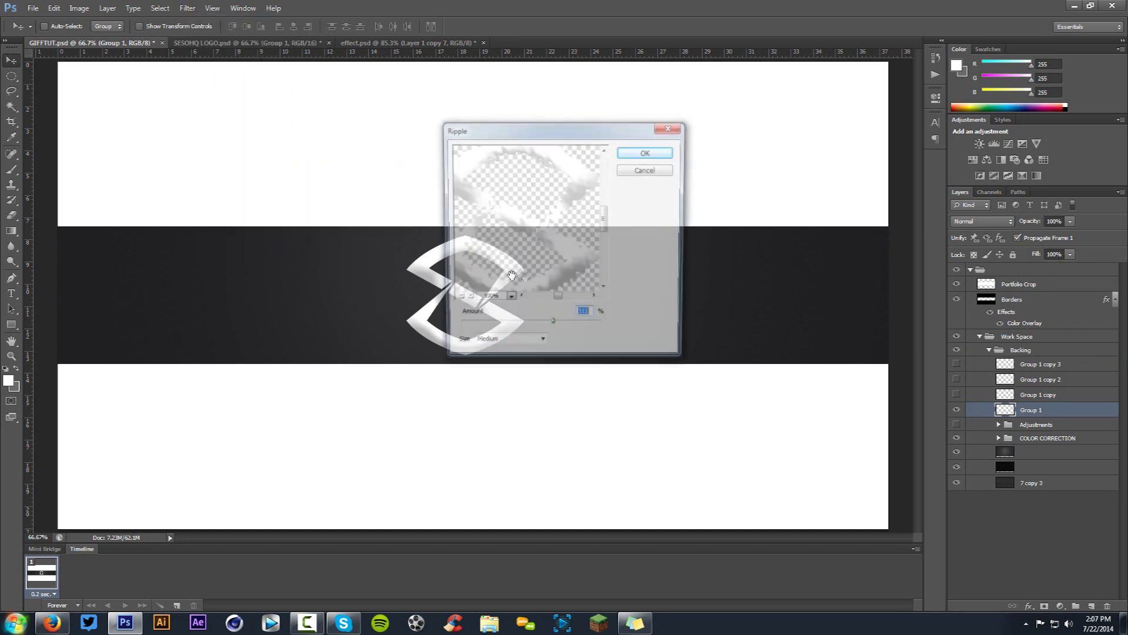
{"action": "left_click_drag", "start_coordinate": [549, 324], "coordinate": [571, 327]}
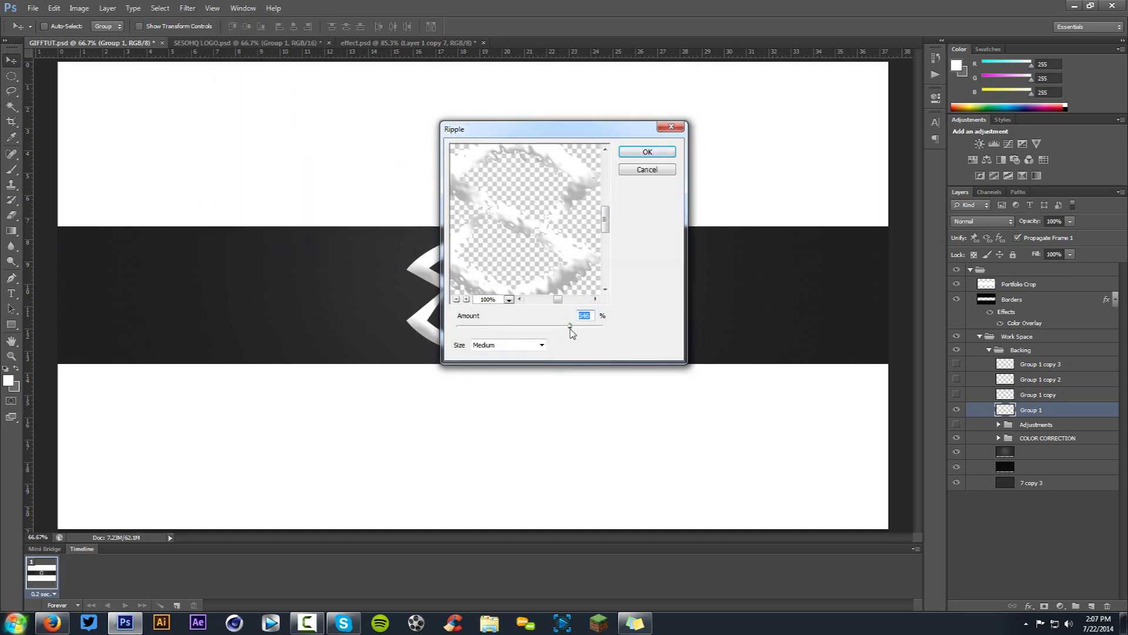
{"action": "left_click", "coordinate": [647, 152]}
{"action": "left_click", "coordinate": [177, 605]}
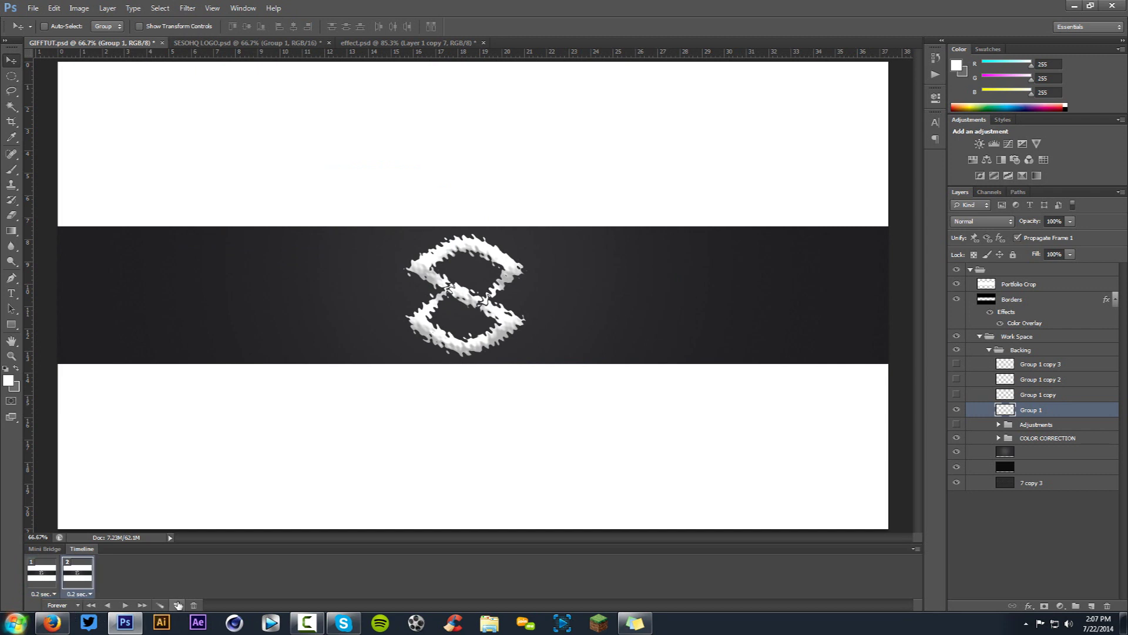
In frame 2, replace Group 1 with Group 1 copy and apply a weaker Ripple to the copy.
{"action": "left_click", "coordinate": [956, 410]}
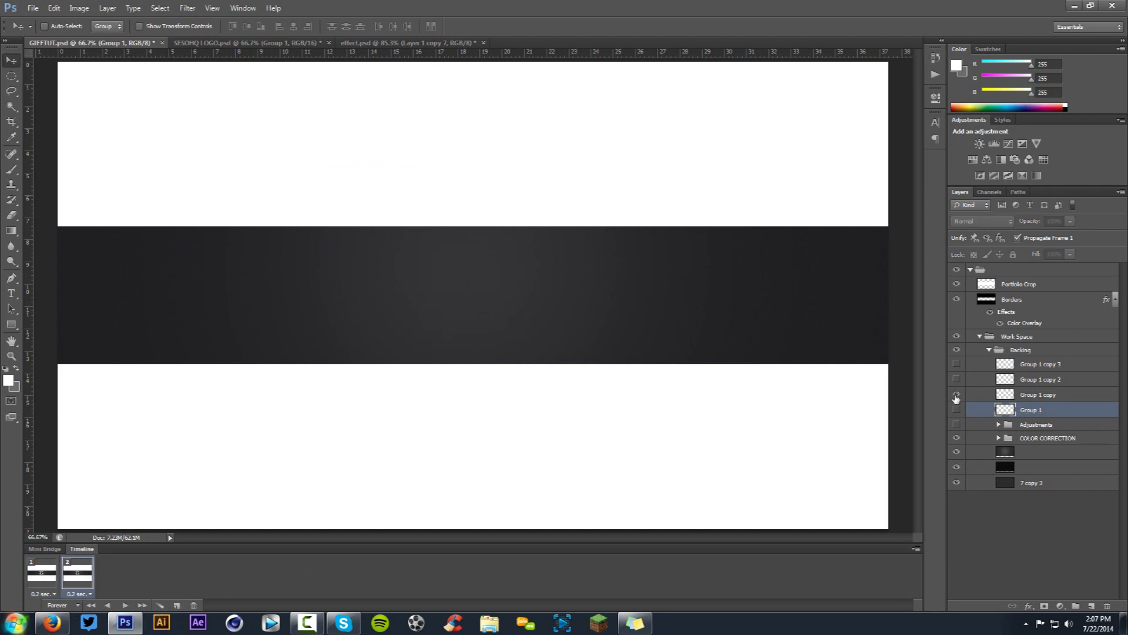
{"action": "left_click", "coordinate": [956, 395]}
{"action": "left_click", "coordinate": [1038, 394]}
{"action": "left_click", "coordinate": [187, 8]}
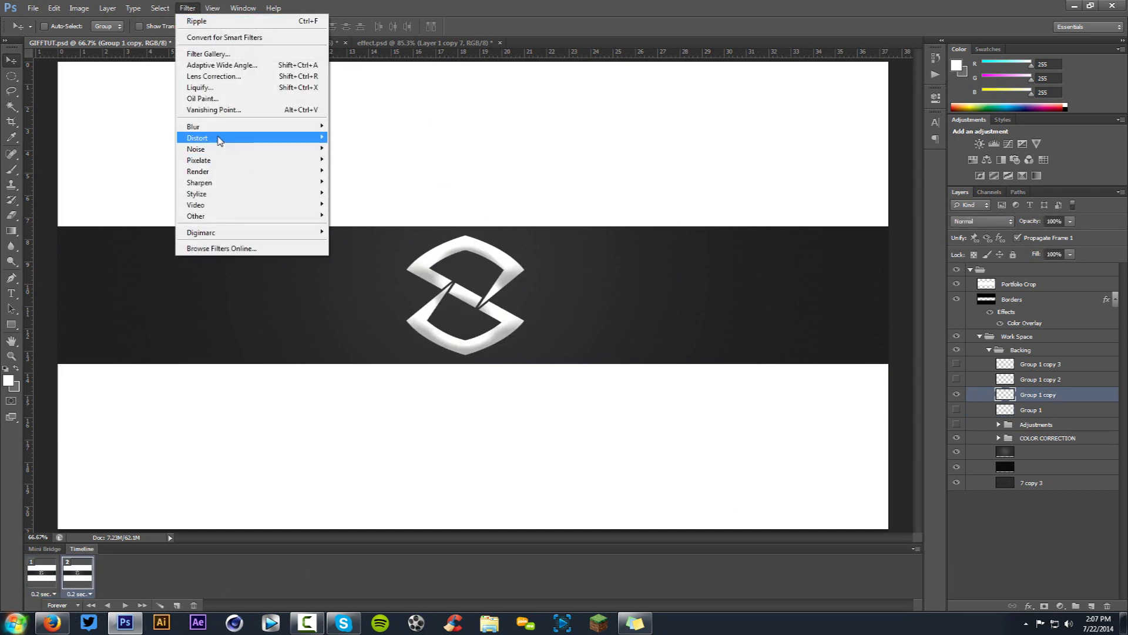
{"action": "mouse_move", "coordinate": [220, 140]}
{"action": "left_click", "coordinate": [376, 171]}
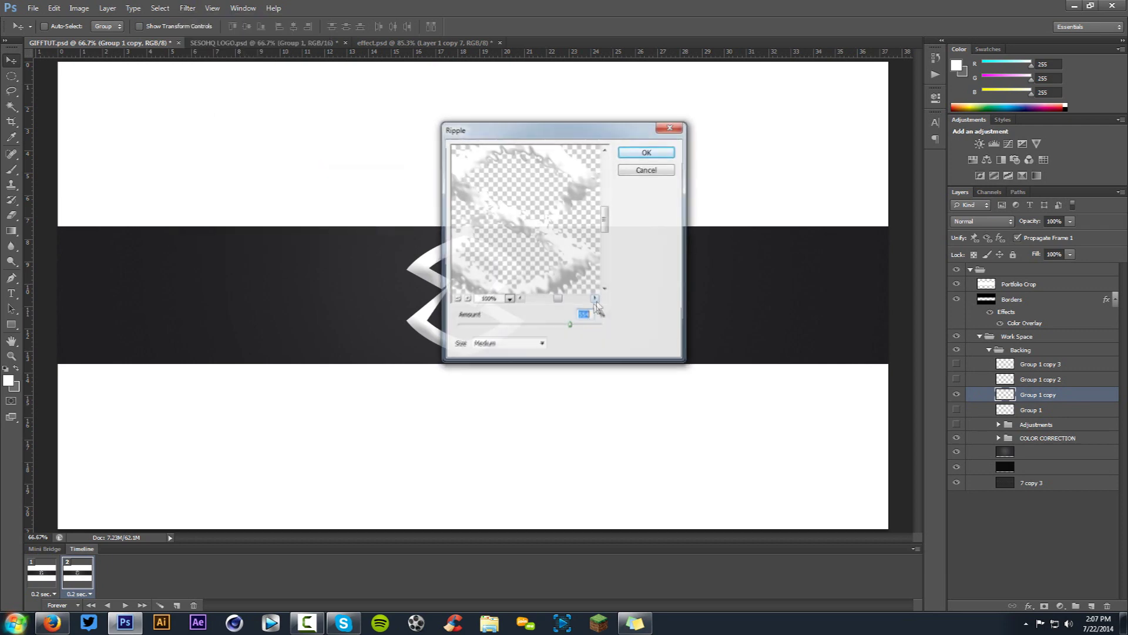
{"action": "left_click", "coordinate": [658, 157]}
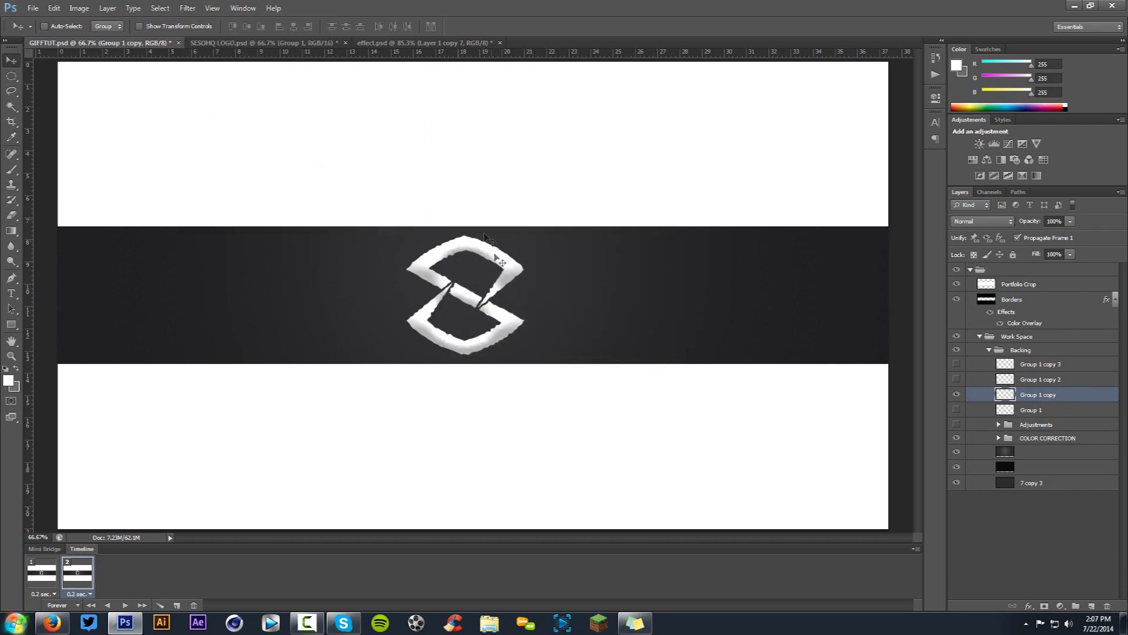
Switch between frames 1 and 2 to check how the ripple effect animates.
{"action": "left_click", "coordinate": [42, 570]}
{"action": "left_click", "coordinate": [88, 569]}
{"action": "left_click", "coordinate": [42, 570]}
{"action": "left_click", "coordinate": [90, 569]}
{"action": "left_click", "coordinate": [51, 574]}
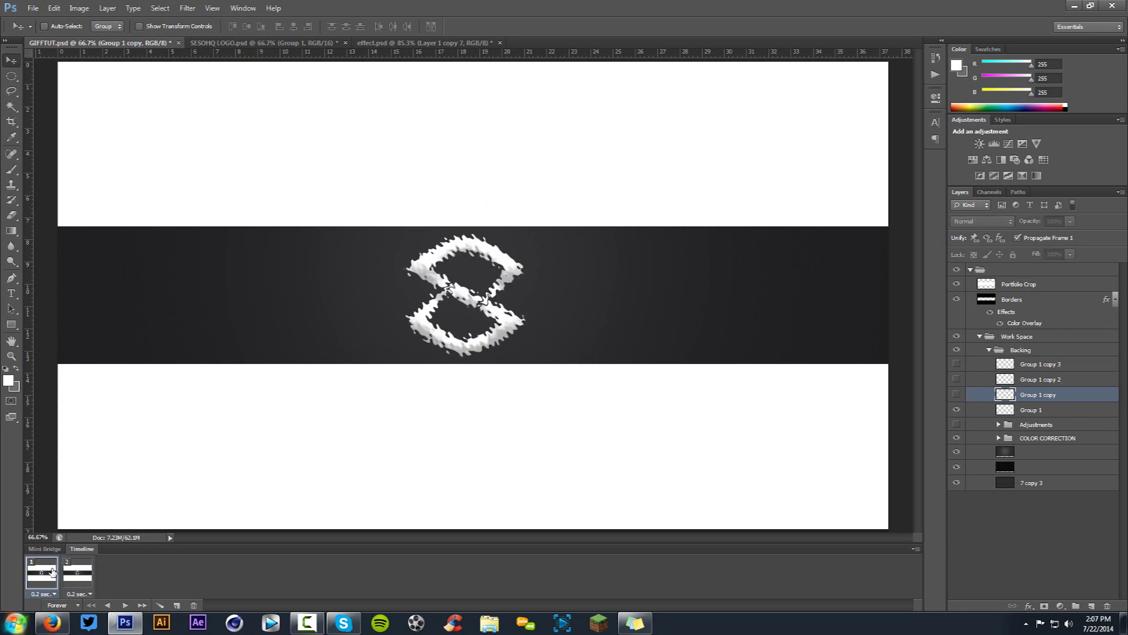
{"action": "left_click", "coordinate": [187, 8]}
{"action": "left_click", "coordinate": [185, 8]}
{"action": "left_click", "coordinate": [81, 573]}
{"action": "key", "text": "space"}
Undo the ripple effects and the added frame, and delete the three Group 1 copies.
{"action": "key", "text": "ctrl+alt+z"}
{"action": "key", "text": "ctrl+alt+z"}
{"action": "key", "text": "ctrl+alt+z"}
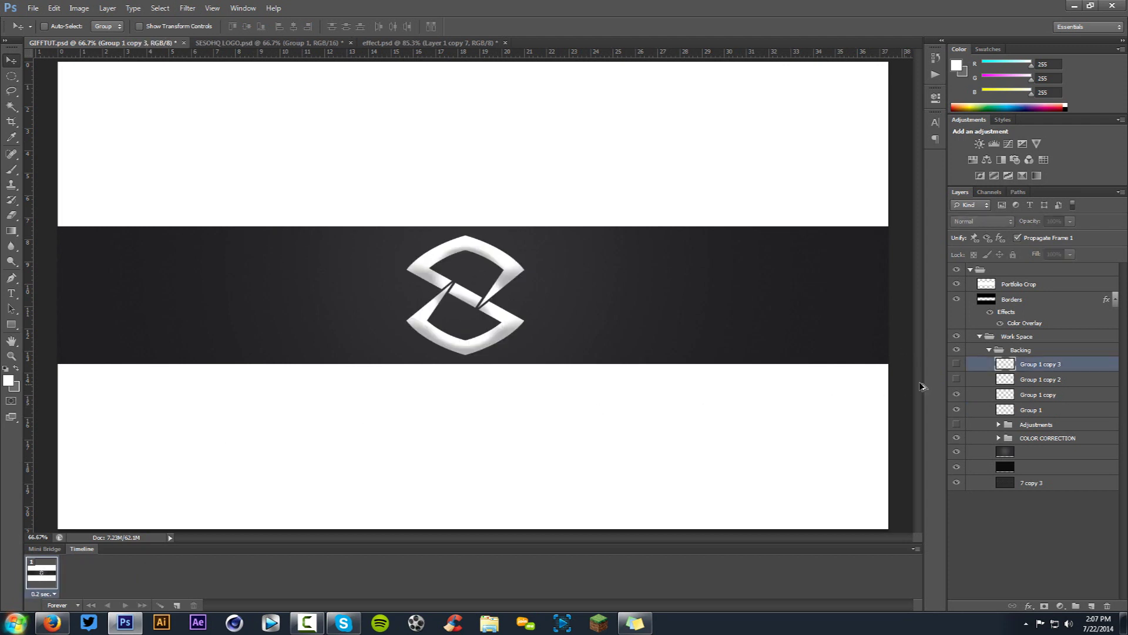
{"action": "key", "text": "Delete"}
{"action": "key", "text": "Delete"}
{"action": "key", "text": "Delete"}
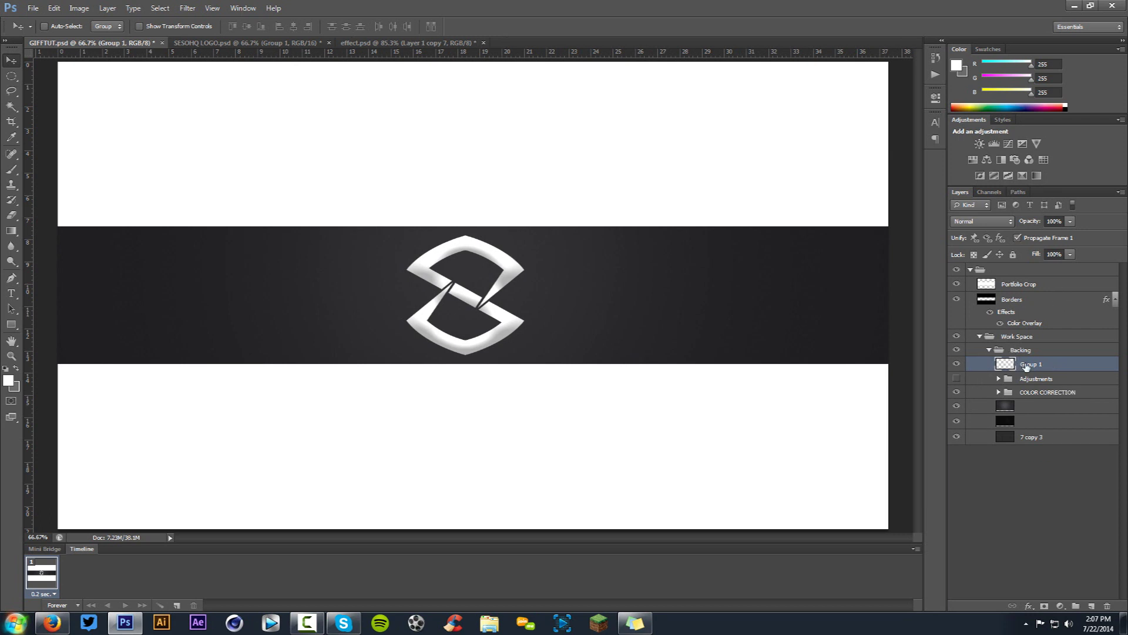
Duplicate the Group 1 logo layer four times and hide the copies, leaving the original selected.
{"action": "key", "text": "ctrl+j"}
{"action": "key", "text": "ctrl+j"}
{"action": "key", "text": "ctrl+j"}
{"action": "key", "text": "ctrl+j"}
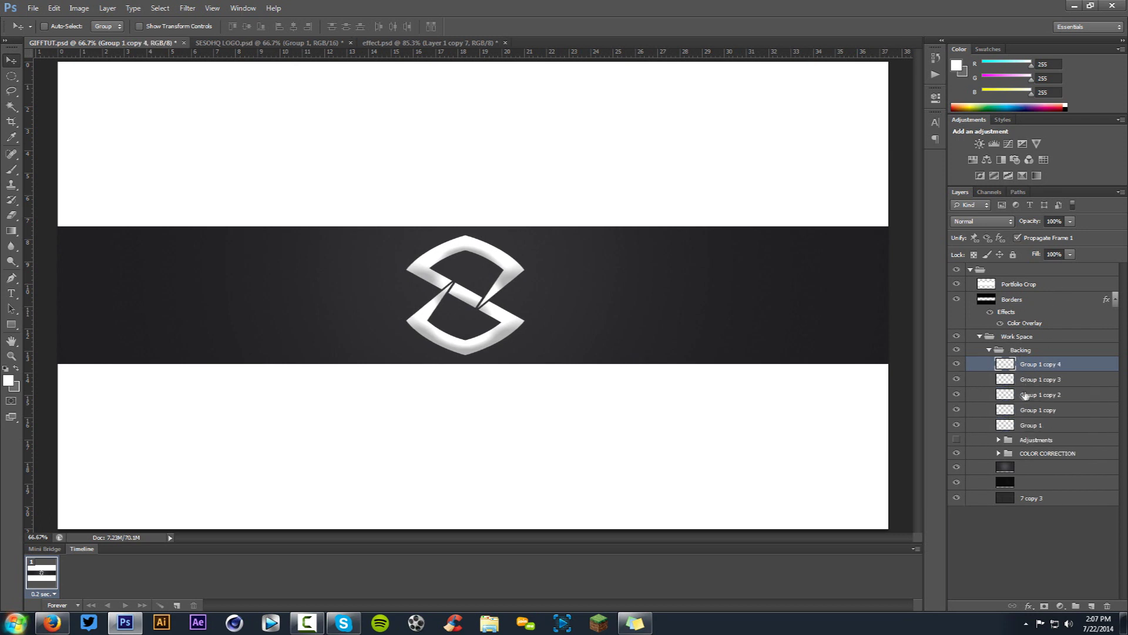
{"action": "left_click_drag", "start_coordinate": [956, 364], "coordinate": [956, 411]}
{"action": "left_click", "coordinate": [1035, 425]}
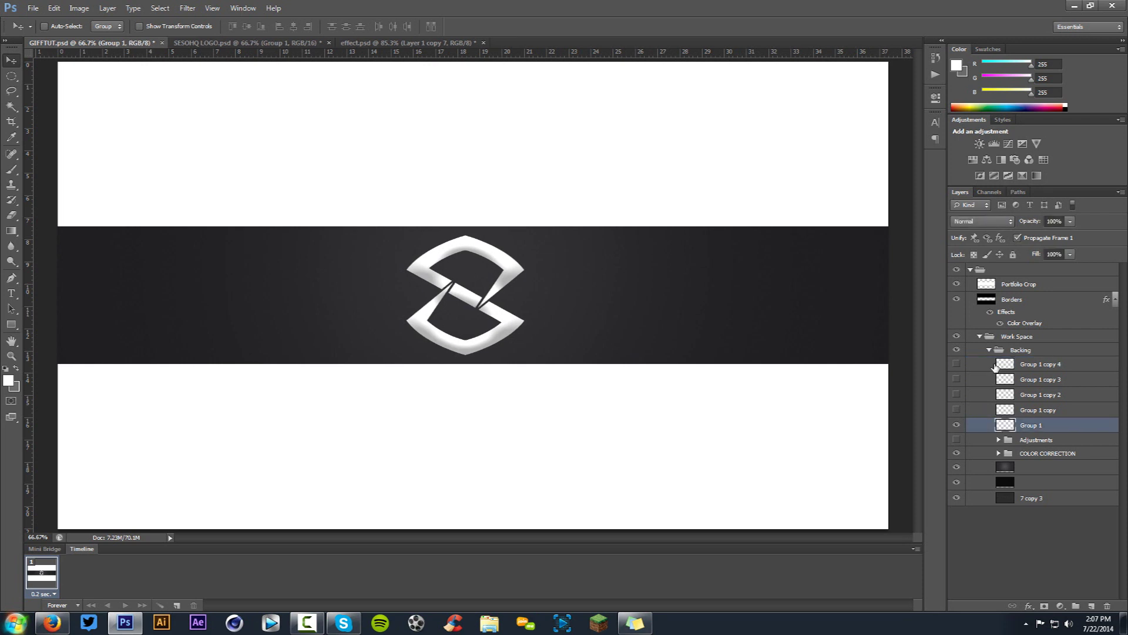
Set the blend mode of Group 1 and its four copies to Dissolve, leaving only Group 1 visible.
{"action": "left_click", "coordinate": [1041, 364], "text": "shift"}
{"action": "left_click_drag", "start_coordinate": [956, 377], "coordinate": [957, 364]}
{"action": "left_click", "coordinate": [982, 221]}
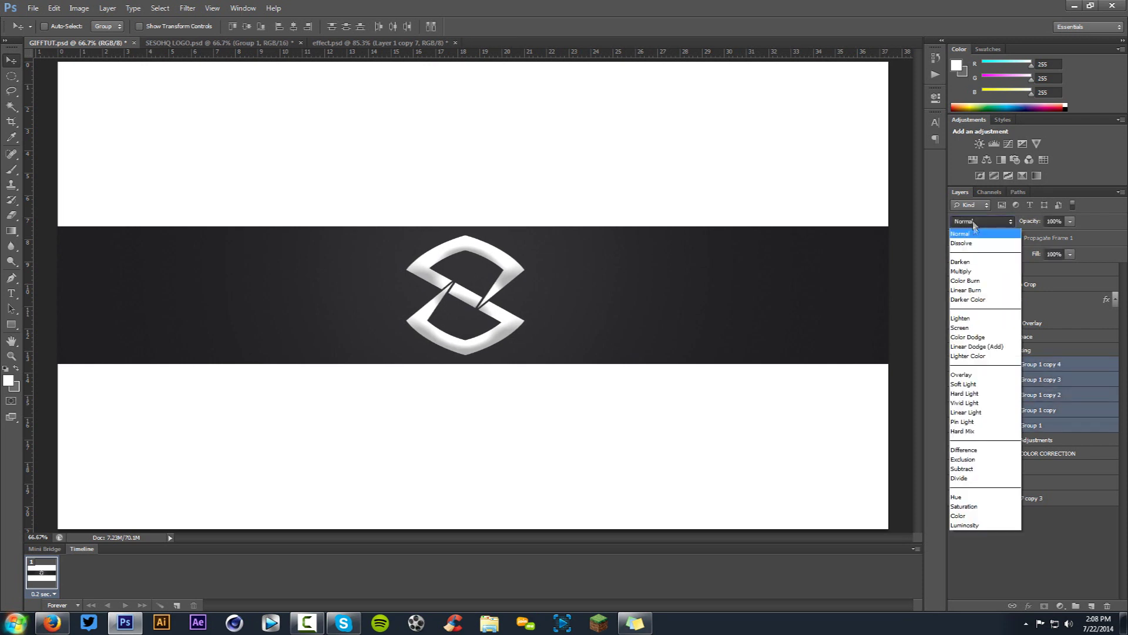
{"action": "left_click", "coordinate": [973, 232]}
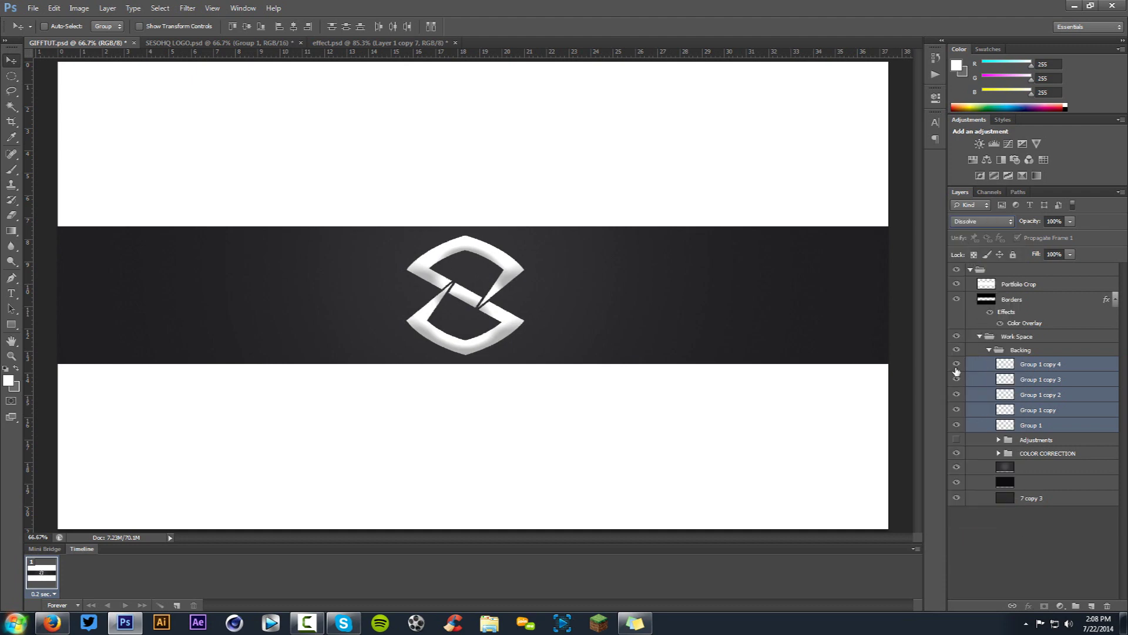
{"action": "left_click_drag", "start_coordinate": [956, 371], "coordinate": [956, 411]}
{"action": "left_click", "coordinate": [973, 425]}
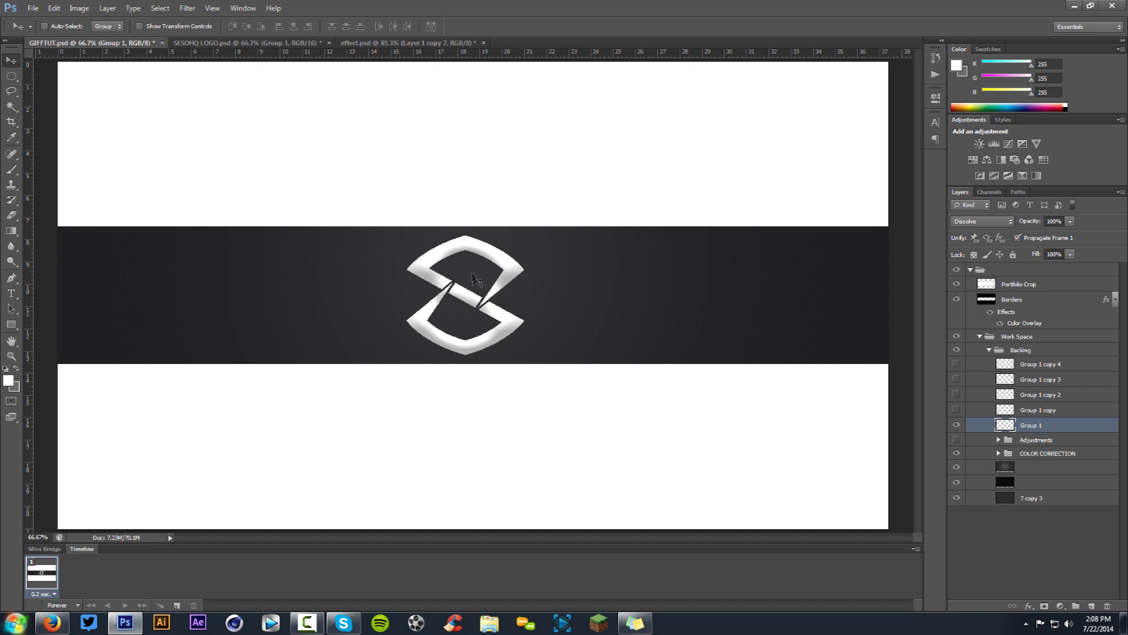
Erase most of the Group 1 logo with a large soft eraser, leaving only scattered specks along its left edge.
{"action": "key", "text": "e"}
{"action": "key", "text": "alt+e"}
{"action": "key", "text": "Escape"}
{"action": "key", "text": "v"}
{"action": "left_click", "coordinate": [495, 281], "text": "ctrl"}
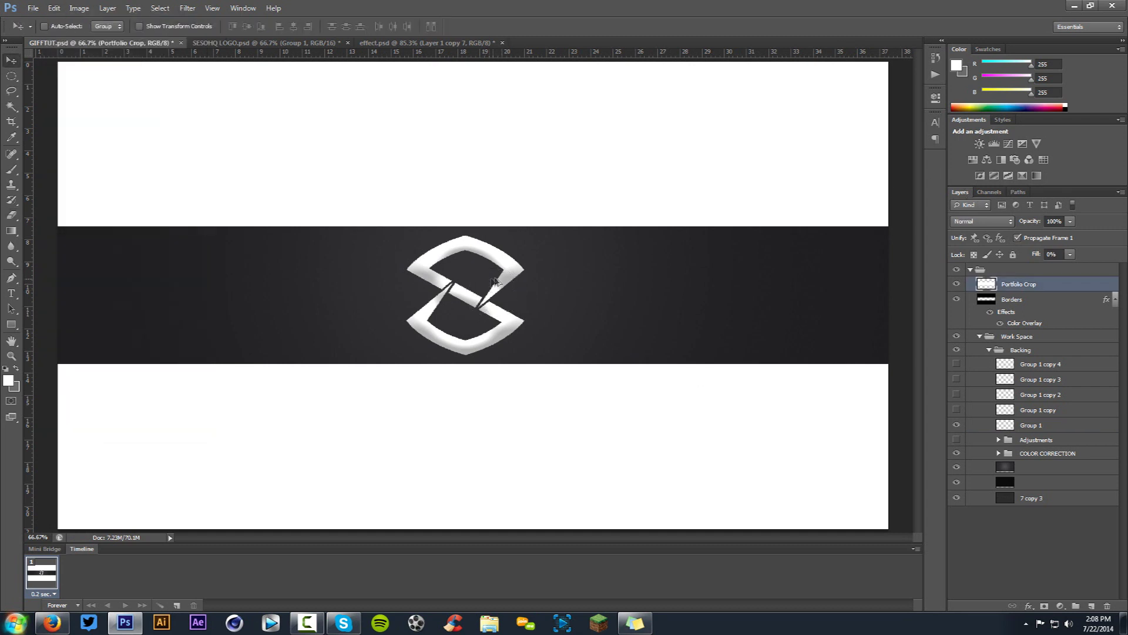
{"action": "left_click", "coordinate": [1005, 423]}
{"action": "key", "text": "e"}
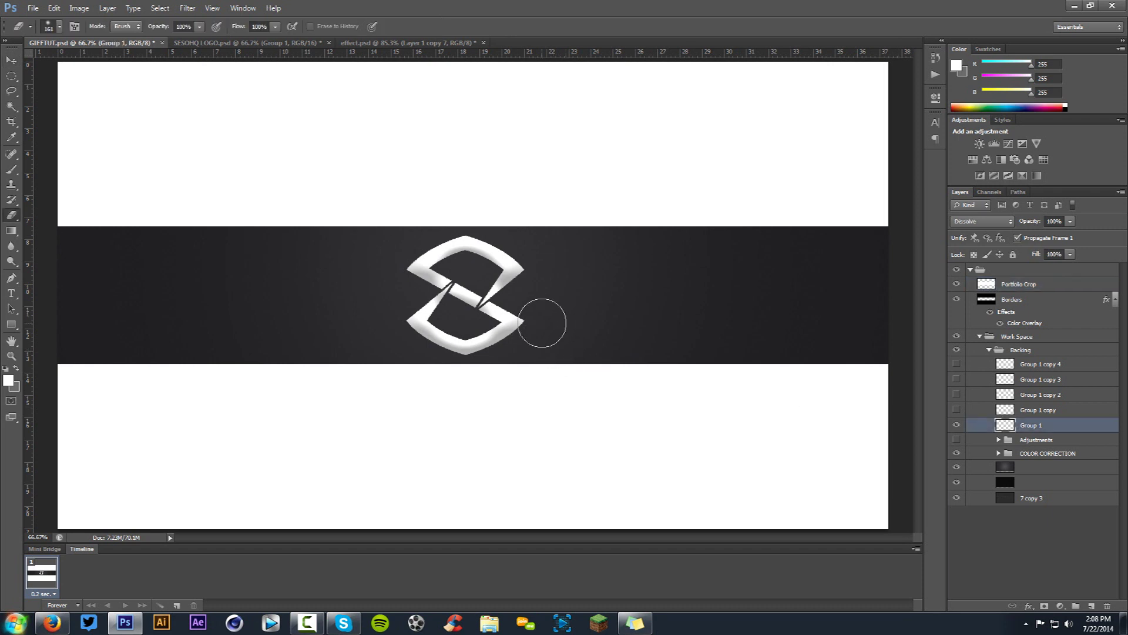
{"action": "mouse_move", "coordinate": [601, 301]}
{"action": "left_mouse_down"}
{"action": "mouse_move", "coordinate": [639, 296]}
{"action": "mouse_move", "coordinate": [545, 298]}
{"action": "mouse_move", "coordinate": [592, 310]}
{"action": "mouse_move", "coordinate": [600, 301]}
{"action": "mouse_move", "coordinate": [588, 280]}
{"action": "mouse_move", "coordinate": [601, 276]}
{"action": "mouse_move", "coordinate": [570, 295]}
{"action": "mouse_move", "coordinate": [537, 282]}
{"action": "mouse_move", "coordinate": [504, 227]}
{"action": "mouse_move", "coordinate": [525, 301]}
{"action": "mouse_move", "coordinate": [504, 320]}
{"action": "mouse_move", "coordinate": [517, 315]}
{"action": "left_mouse_up"}
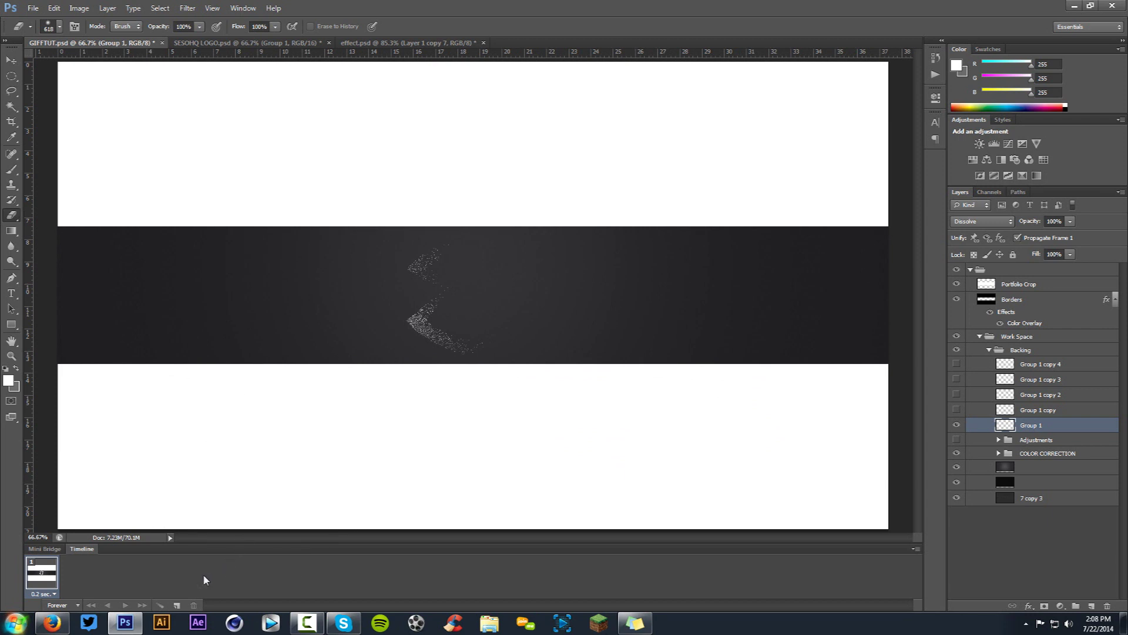
Add a second frame showing only Group 1 copy, erase its right side with the soft eraser, and compare both frames.
{"action": "left_click", "coordinate": [176, 605]}
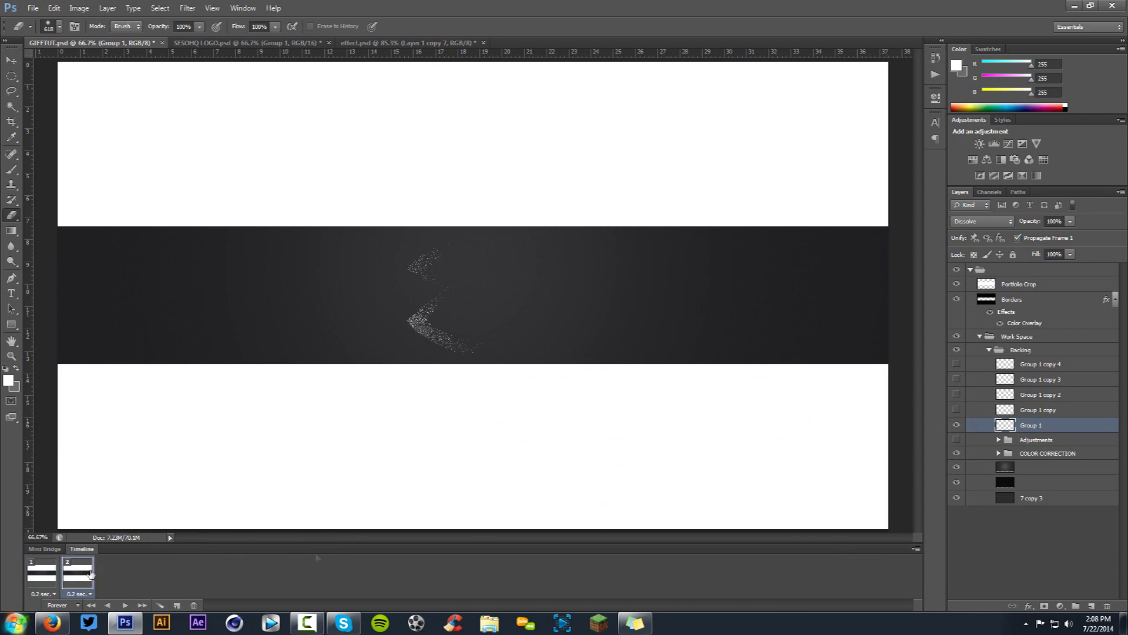
{"action": "left_click", "coordinate": [956, 425]}
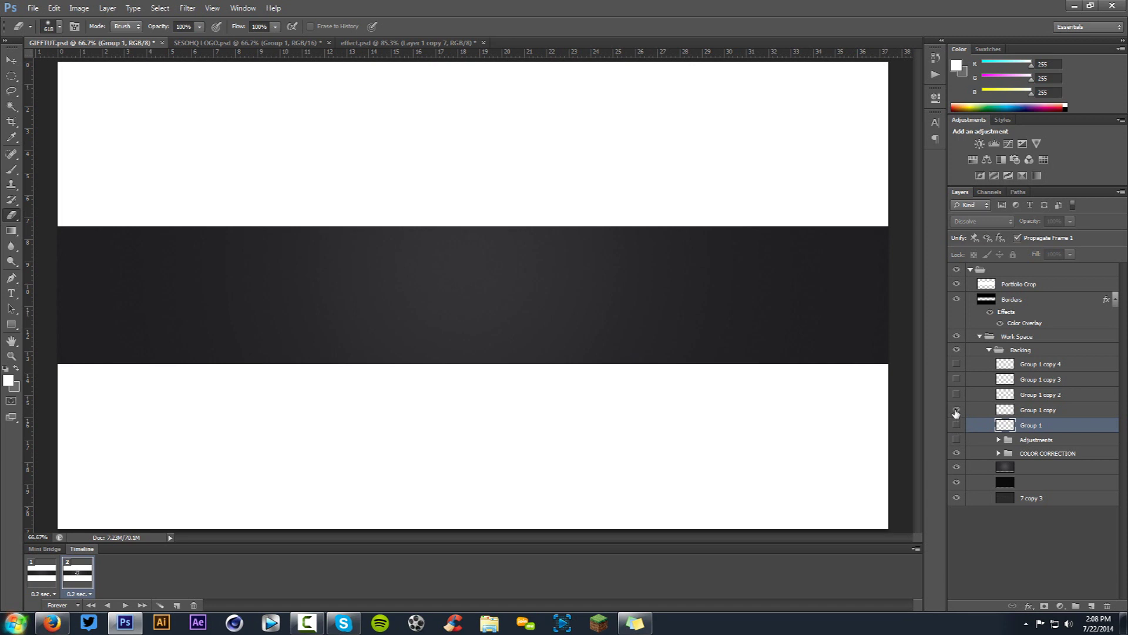
{"action": "left_click", "coordinate": [956, 411]}
{"action": "left_click", "coordinate": [1035, 411]}
{"action": "mouse_move", "coordinate": [566, 214]}
{"action": "left_mouse_down"}
{"action": "mouse_move", "coordinate": [545, 201]}
{"action": "mouse_move", "coordinate": [549, 307]}
{"action": "mouse_move", "coordinate": [521, 189]}
{"action": "left_mouse_up"}
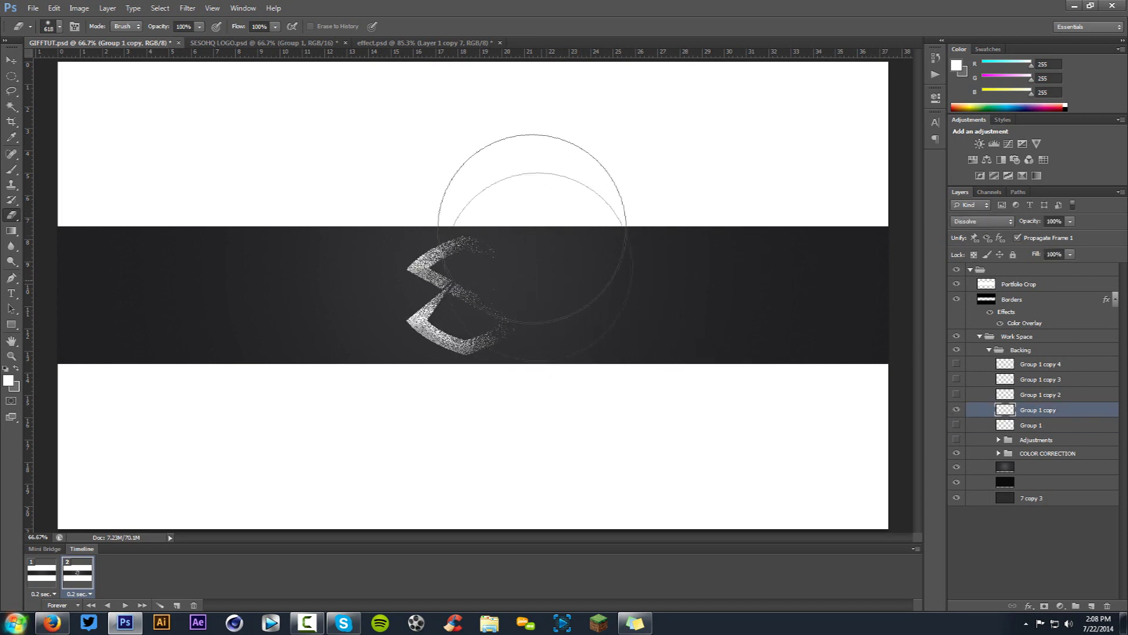
{"action": "left_click", "coordinate": [41, 573]}
{"action": "left_click", "coordinate": [70, 574]}
{"action": "left_click", "coordinate": [42, 573]}
{"action": "left_click", "coordinate": [79, 575]}
{"action": "left_click", "coordinate": [47, 575]}
{"action": "left_click", "coordinate": [77, 575]}
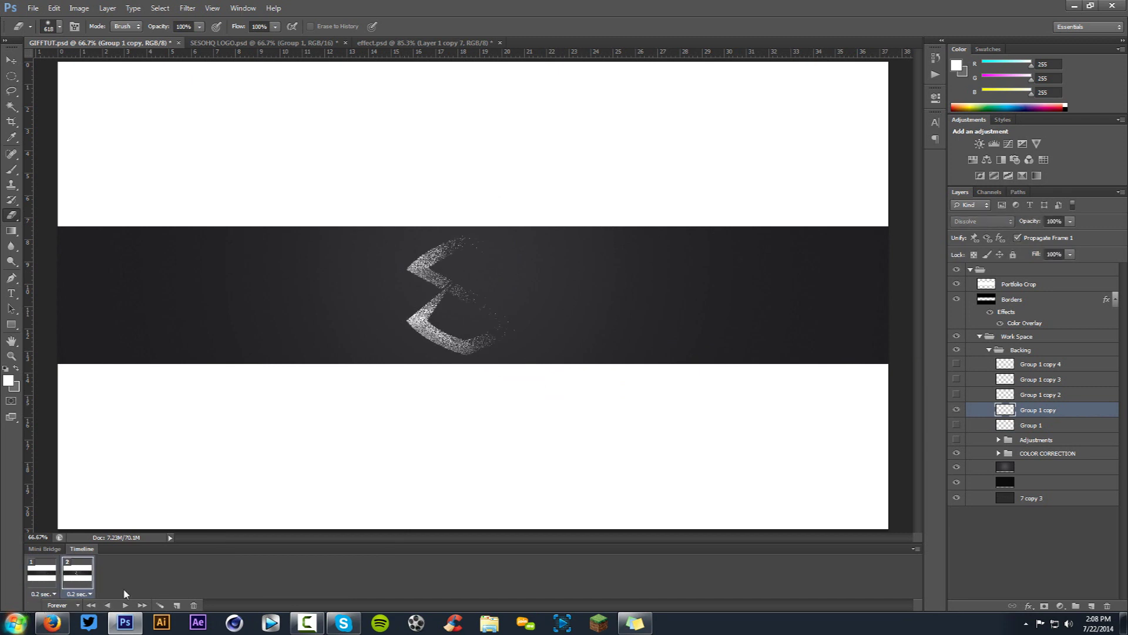
Add a third frame showing only Group 1 copy 2, softly erase its right edge, and check the three frames in order.
{"action": "left_click", "coordinate": [176, 605]}
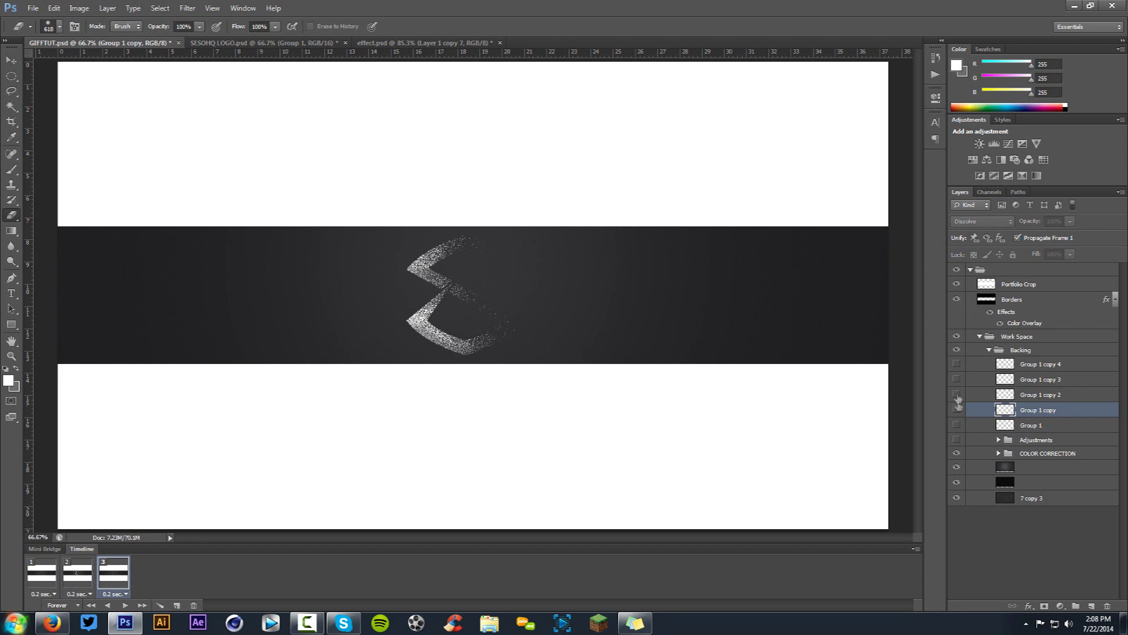
{"action": "left_click", "coordinate": [956, 410]}
{"action": "left_click", "coordinate": [956, 394]}
{"action": "left_click", "coordinate": [1035, 394]}
{"action": "left_click_drag", "start_coordinate": [528, 270], "coordinate": [567, 299]}
{"action": "left_click_drag", "start_coordinate": [575, 234], "coordinate": [552, 318]}
{"action": "left_click", "coordinate": [51, 575]}
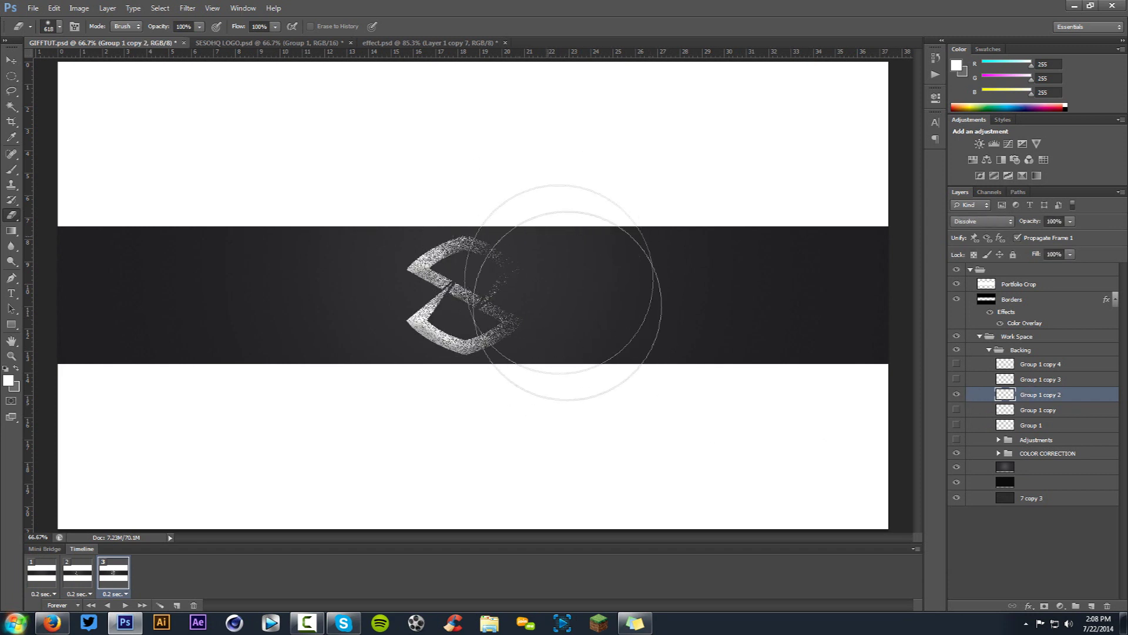
{"action": "left_click", "coordinate": [77, 573]}
{"action": "left_click", "coordinate": [113, 573]}
Add a fourth frame showing only Group 1 copy 3, and lightly erase the logo's right edge into sparse specks.
{"action": "left_click", "coordinate": [177, 605]}
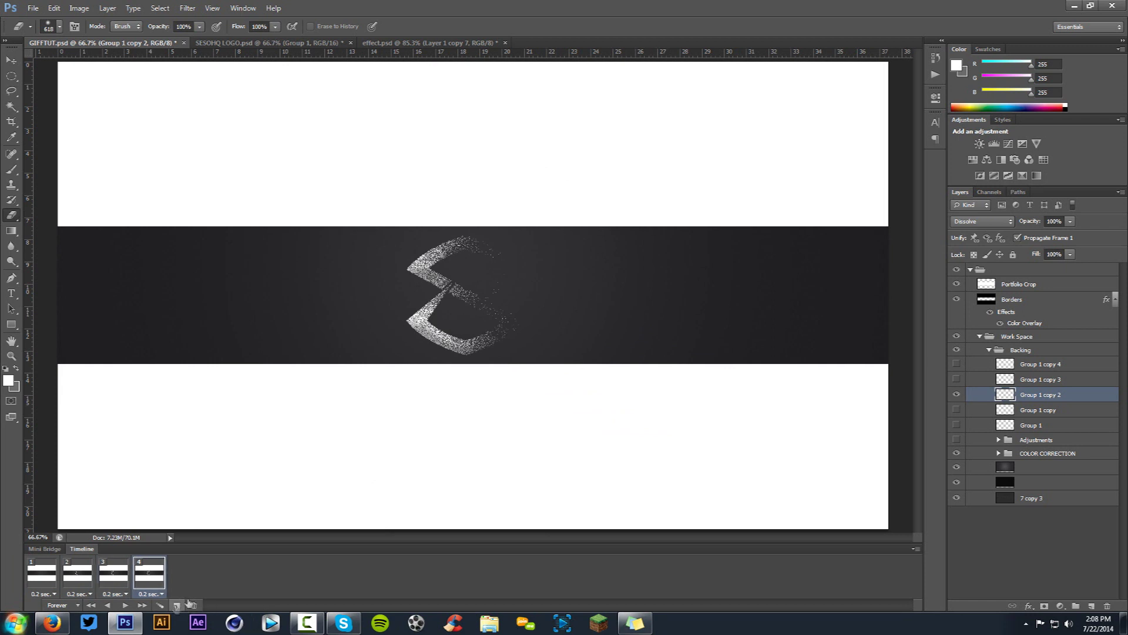
{"action": "left_click", "coordinate": [956, 394]}
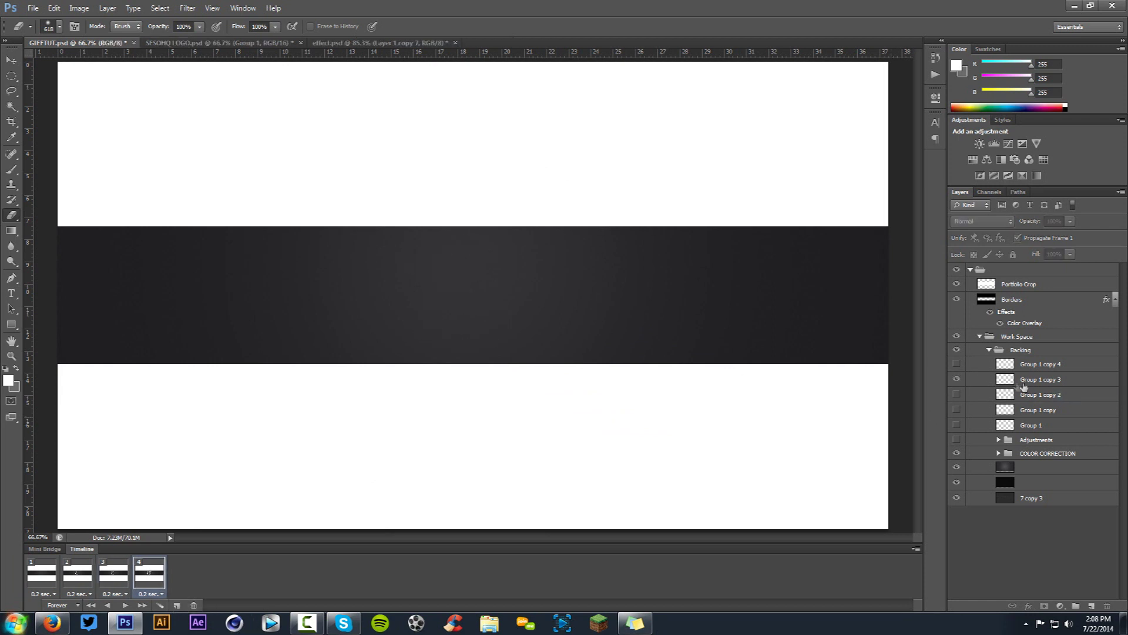
{"action": "left_click", "coordinate": [957, 379]}
{"action": "left_click", "coordinate": [1040, 379]}
{"action": "mouse_move", "coordinate": [580, 335]}
{"action": "left_mouse_down"}
{"action": "mouse_move", "coordinate": [579, 221]}
{"action": "mouse_move", "coordinate": [591, 245]}
{"action": "left_mouse_up"}
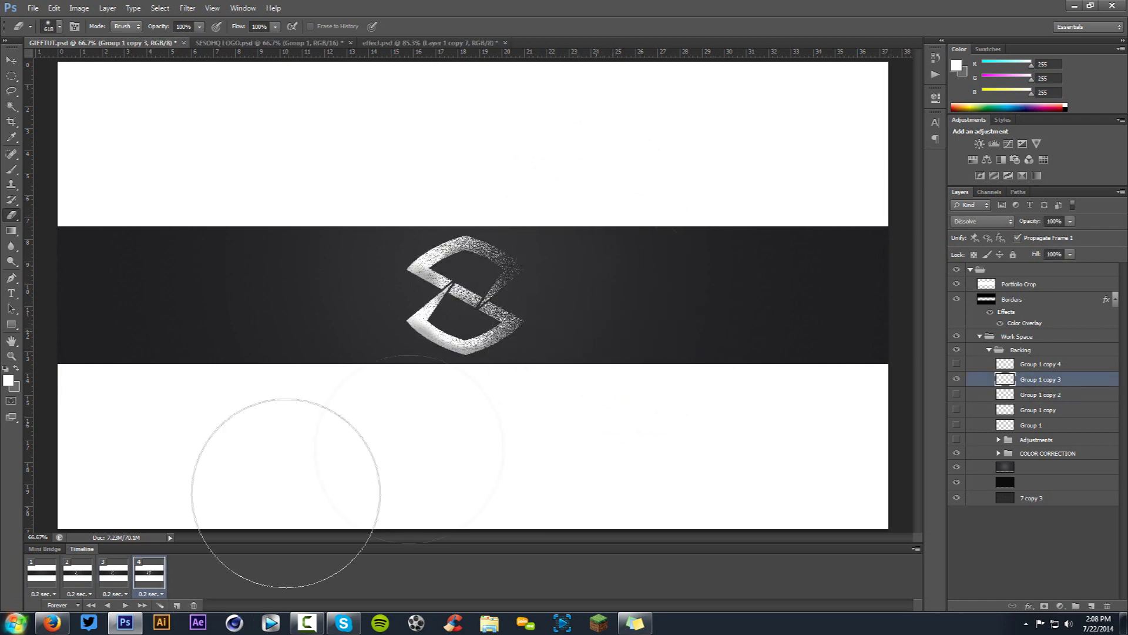
Add a fifth frame showing only the complete Group 1 copy 4 logo, and play the dissolve animation.
{"action": "left_click", "coordinate": [177, 605]}
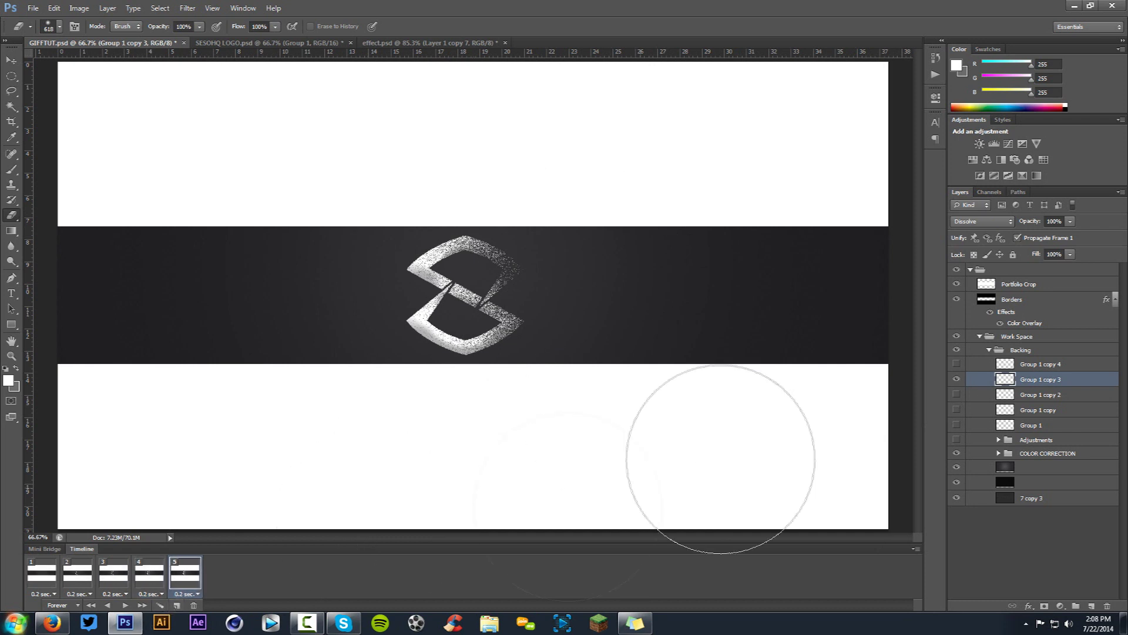
{"action": "left_click", "coordinate": [956, 379]}
{"action": "left_click", "coordinate": [956, 364]}
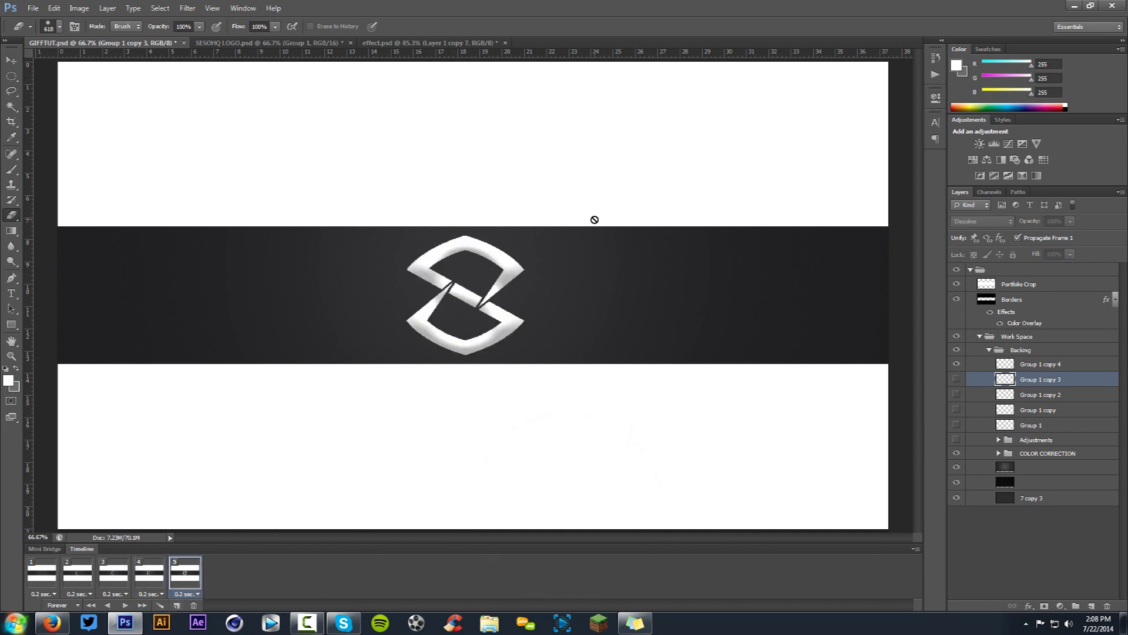
{"action": "key", "text": "v"}
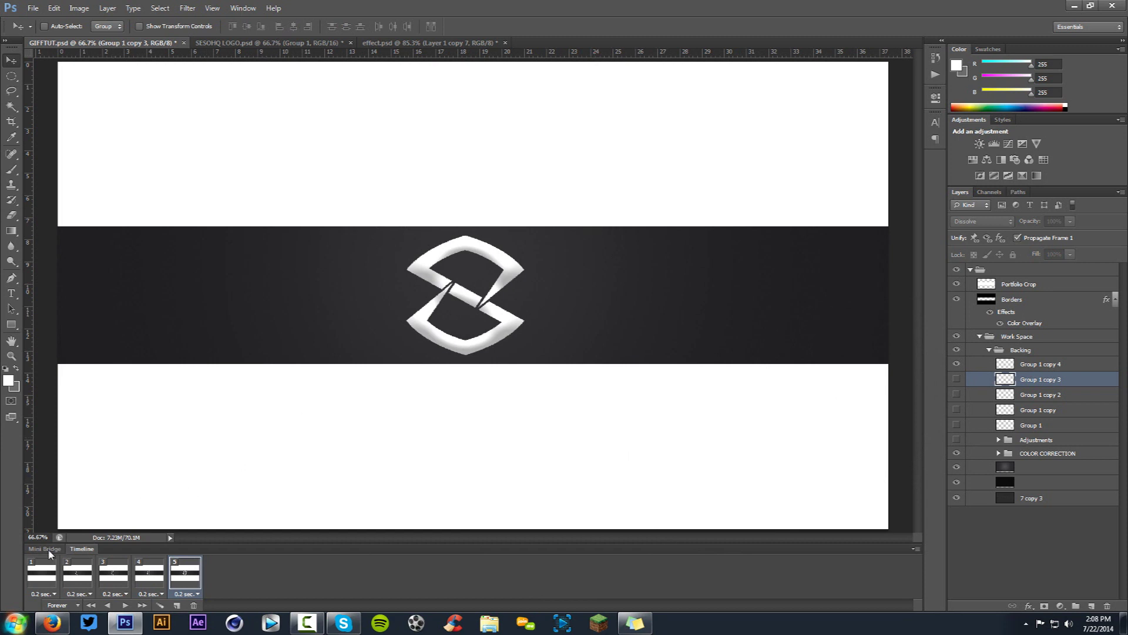
{"action": "key", "text": "space"}
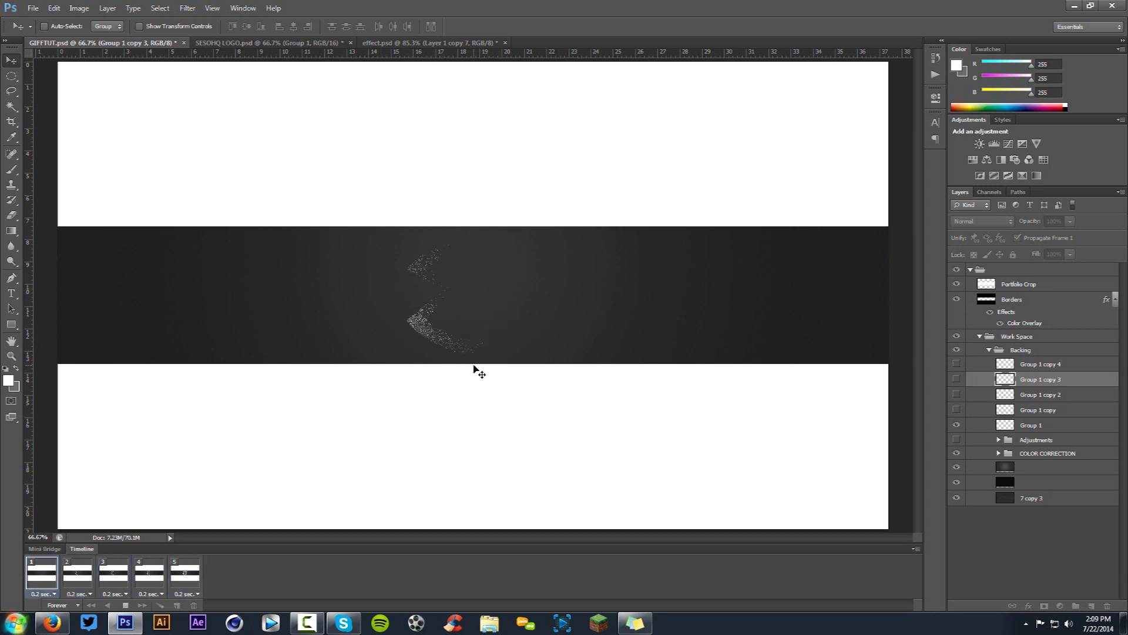
Delete the Group 1 layer and its four copies from the Backing group.
{"action": "left_click", "coordinate": [1032, 365]}
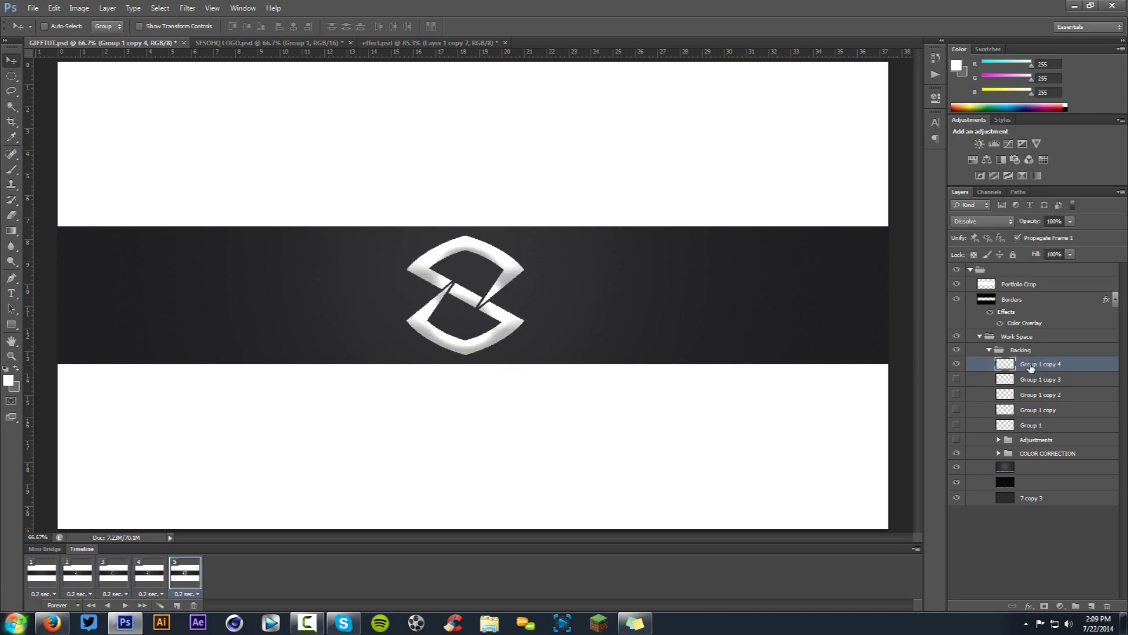
{"action": "key", "text": "Delete"}
{"action": "key", "text": "Delete"}
{"action": "key", "text": "Delete"}
{"action": "key", "text": "Delete"}
{"action": "key", "text": "Delete"}
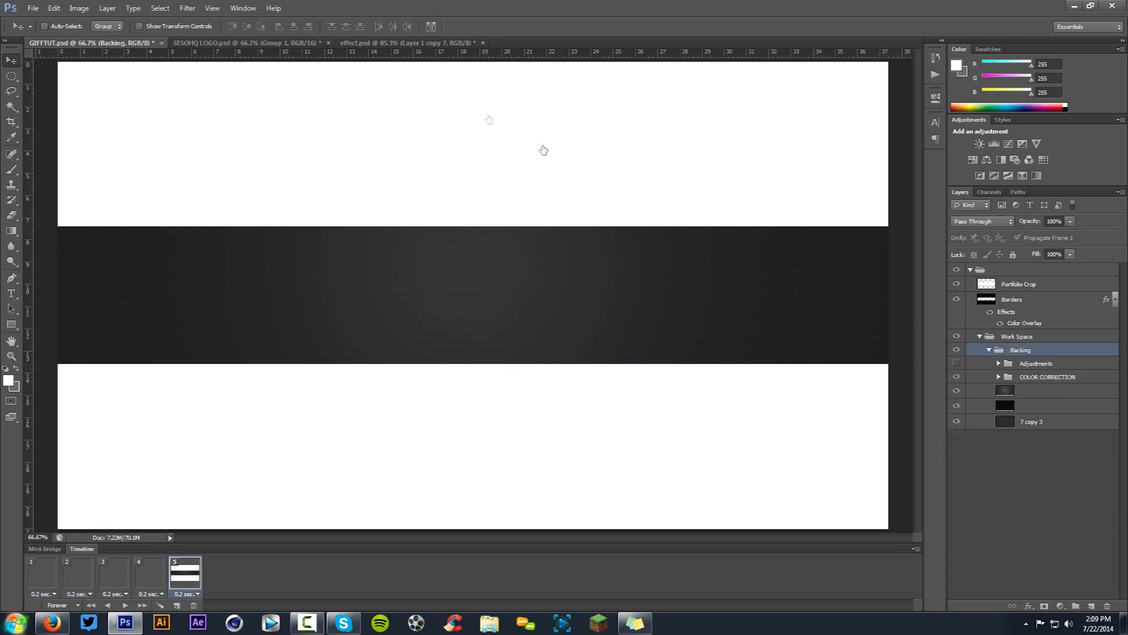
Copy the black Group 1 logo from SESOHQ LOGO.psd into the GIFTTUT banner, and delete every animation frame except the first.
{"action": "left_click", "coordinate": [276, 43]}
{"action": "left_click_drag", "start_coordinate": [121, 28], "coordinate": [215, 500]}
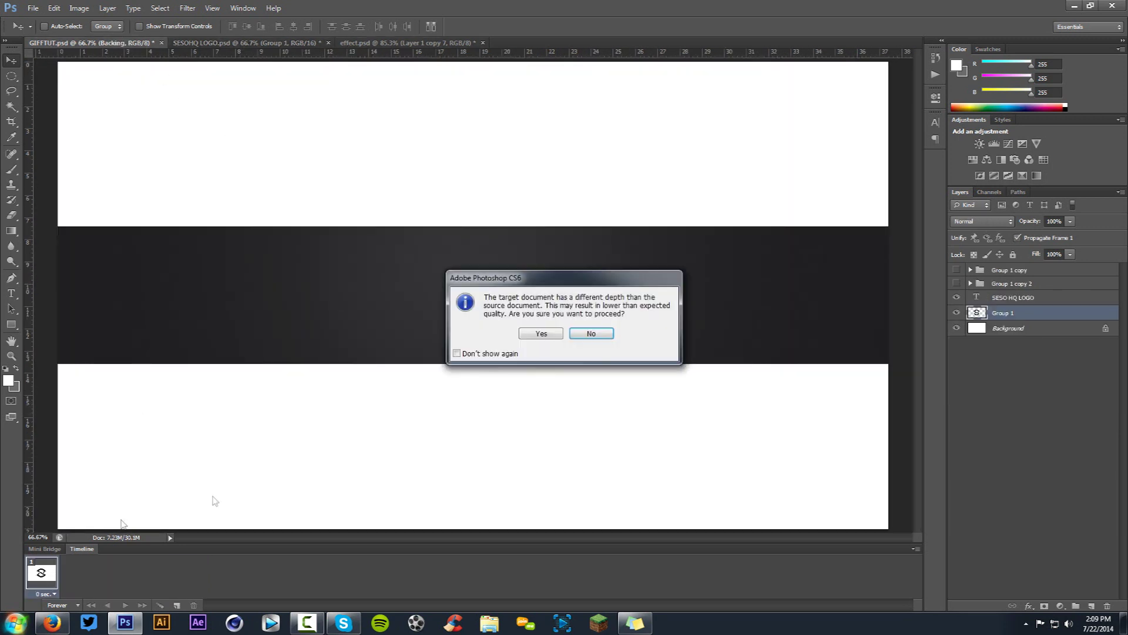
{"action": "left_click", "coordinate": [541, 333]}
{"action": "left_click", "coordinate": [75, 573], "text": "shift"}
{"action": "left_click", "coordinate": [193, 604]}
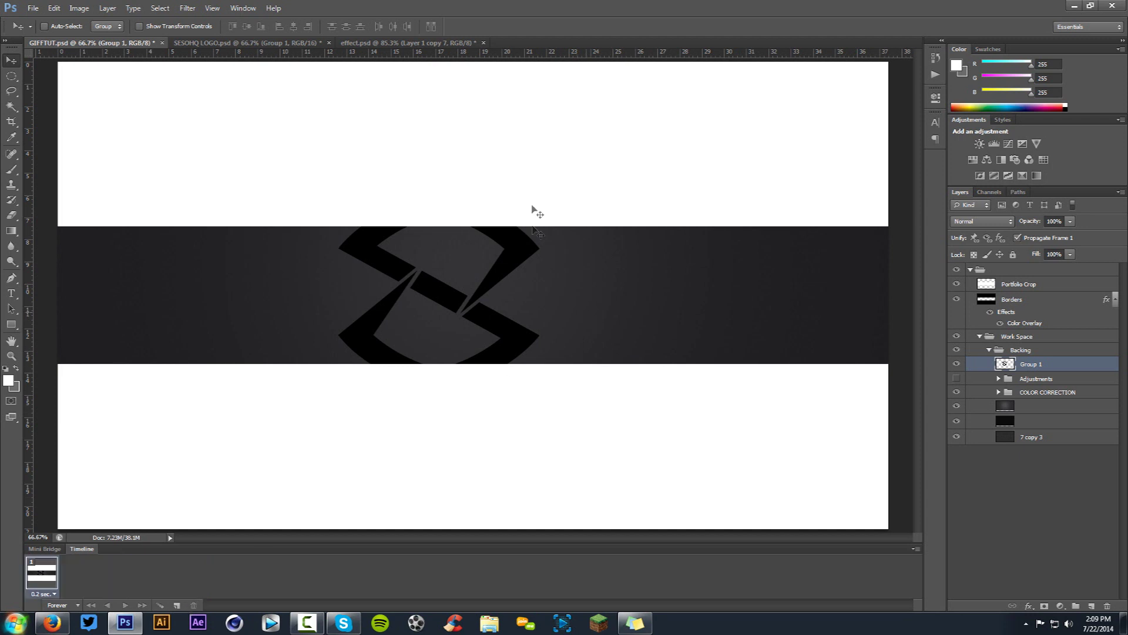
Scale the black logo down to fit the dark band's height and place it in the band's left part.
{"action": "key", "text": "ctrl+t"}
{"action": "left_click_drag", "start_coordinate": [539, 189], "coordinate": [303, 258]}
{"action": "left_click", "coordinate": [590, 26]}
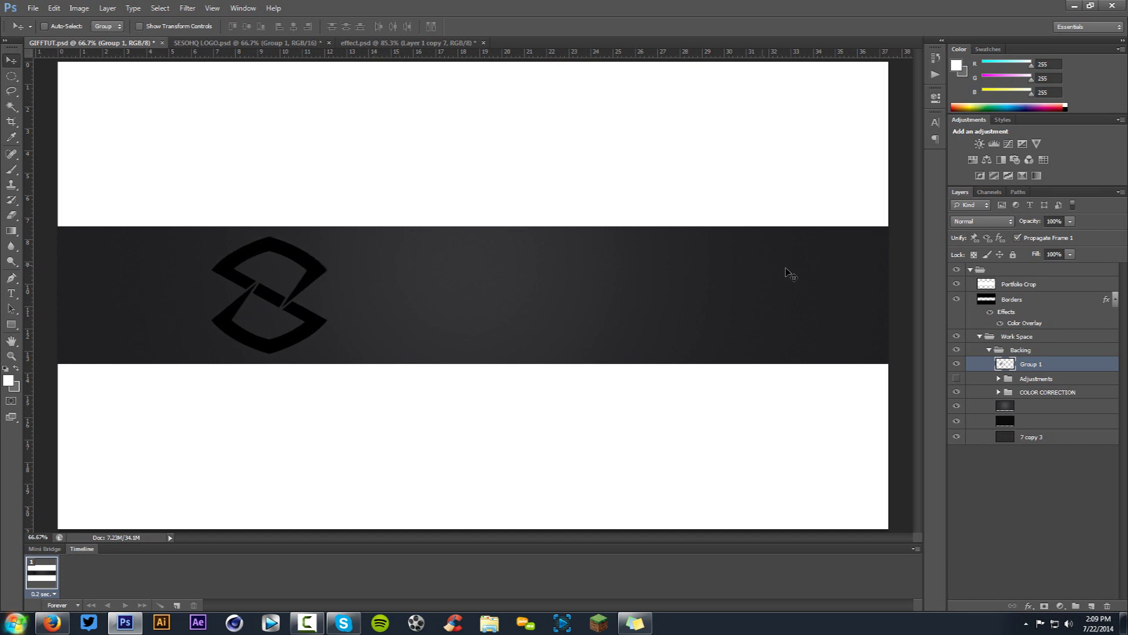
Add a second frame with the logo moved straight across to the band's right part, and compare both frames.
{"action": "left_click", "coordinate": [176, 605]}
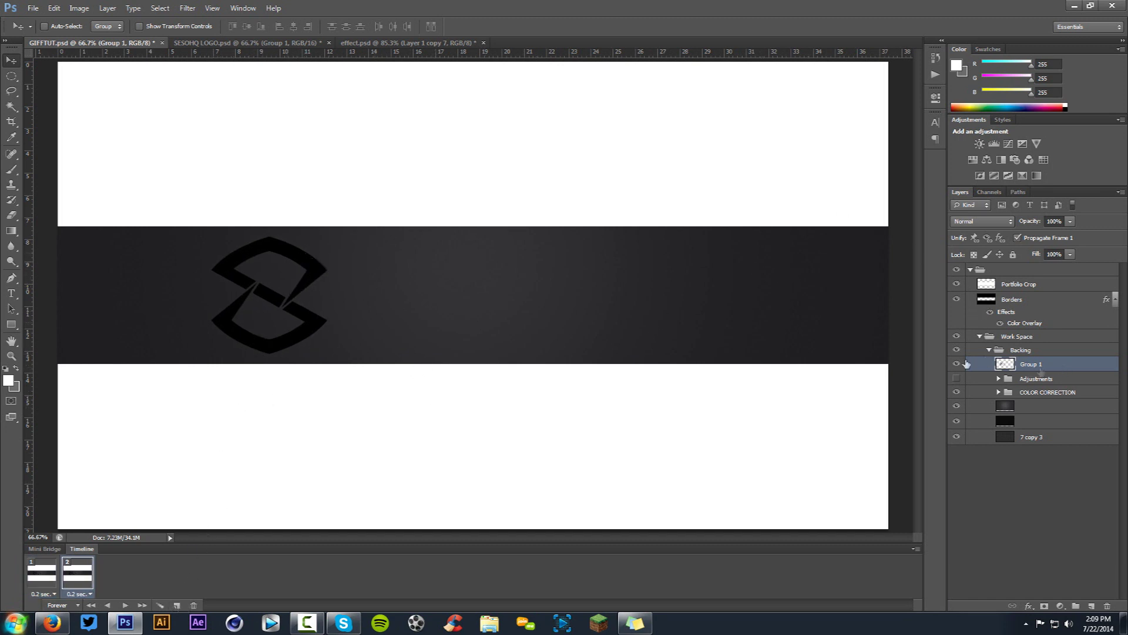
{"action": "left_click_drag", "start_coordinate": [282, 291], "coordinate": [745, 289]}
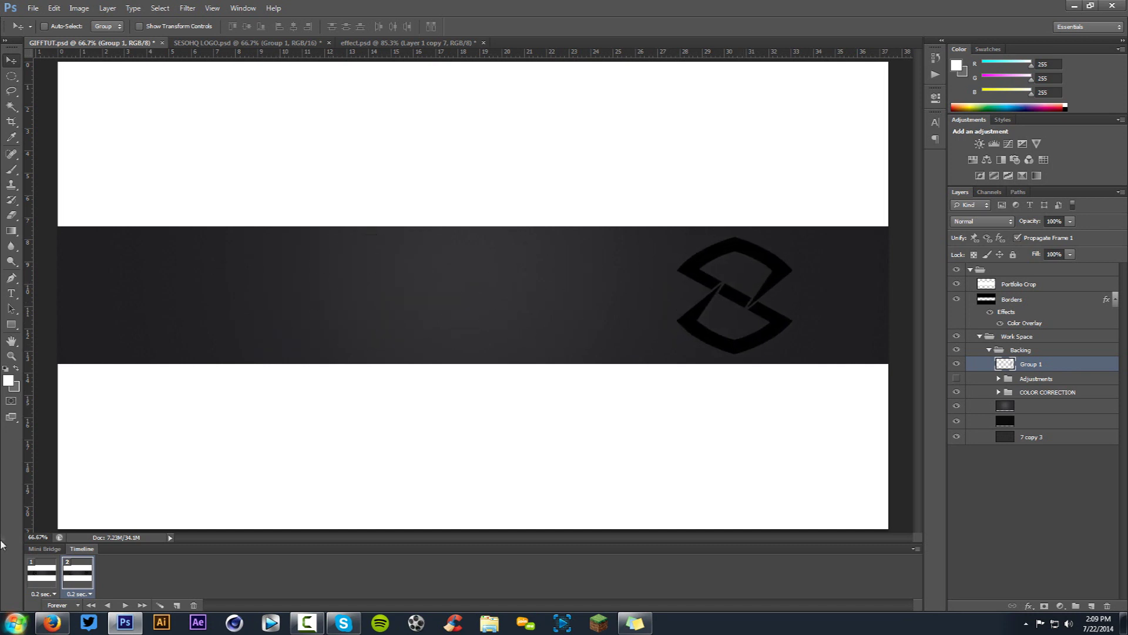
{"action": "left_click", "coordinate": [59, 579]}
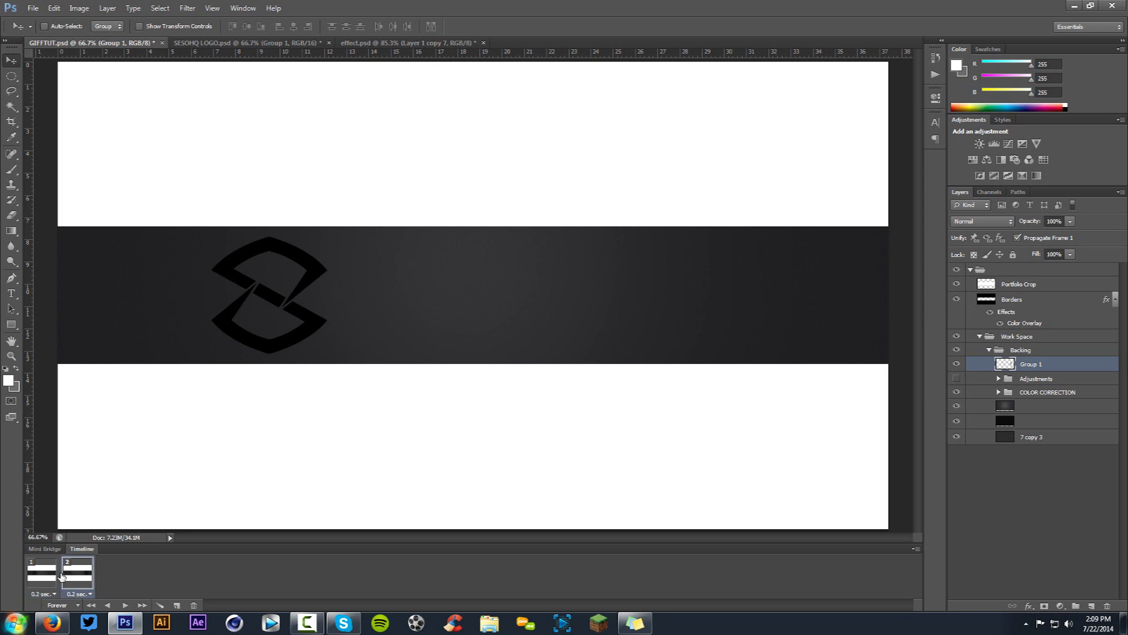
{"action": "left_click", "coordinate": [67, 568]}
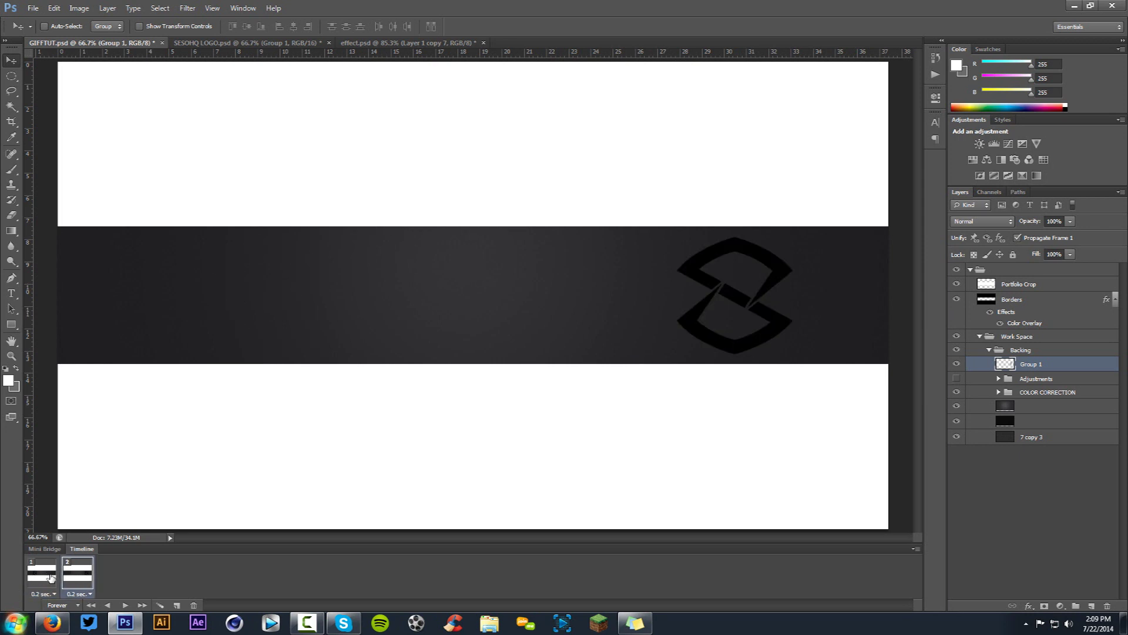
{"action": "left_click", "coordinate": [52, 577]}
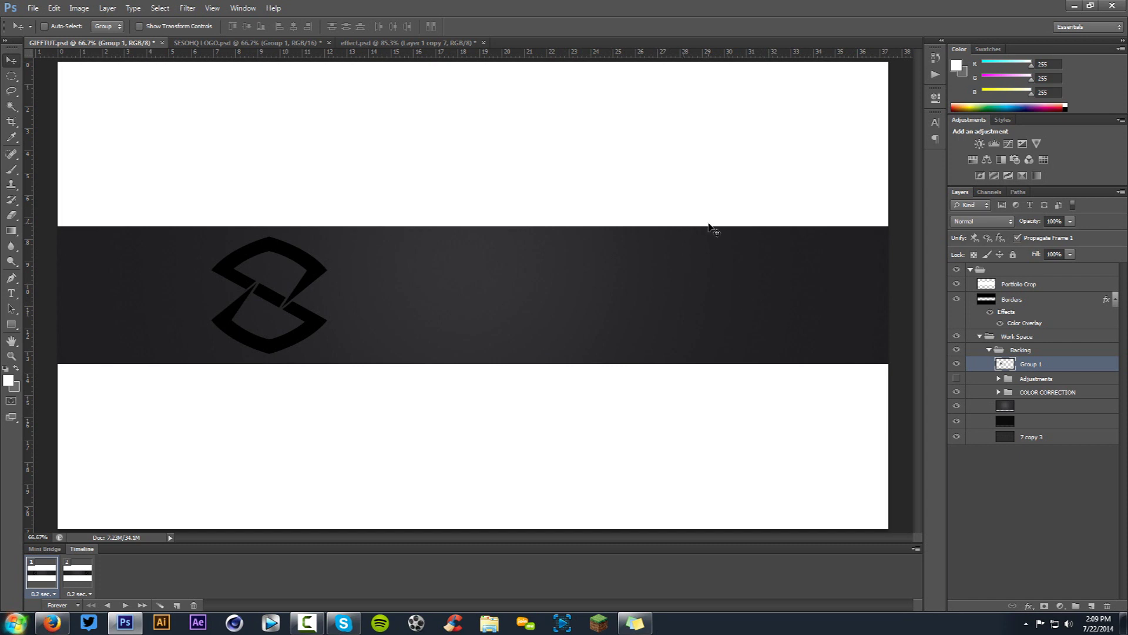
Tween the two selected frames, adding 6 frames for all layers with position, opacity and effects.
{"action": "left_click", "coordinate": [68, 575], "text": "shift"}
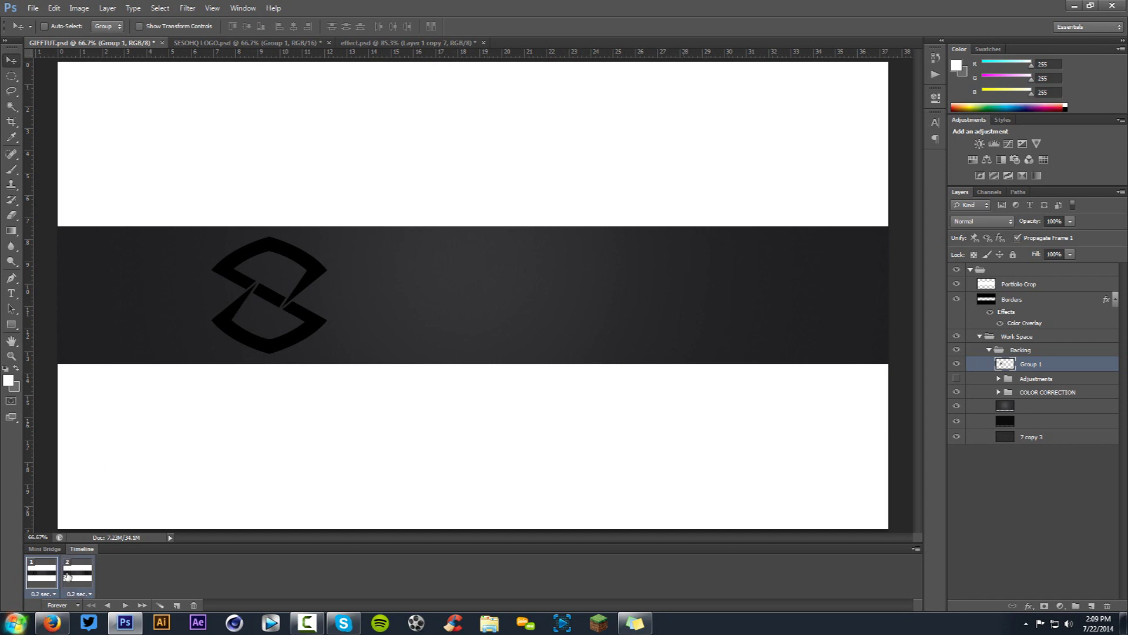
{"action": "left_click", "coordinate": [160, 607]}
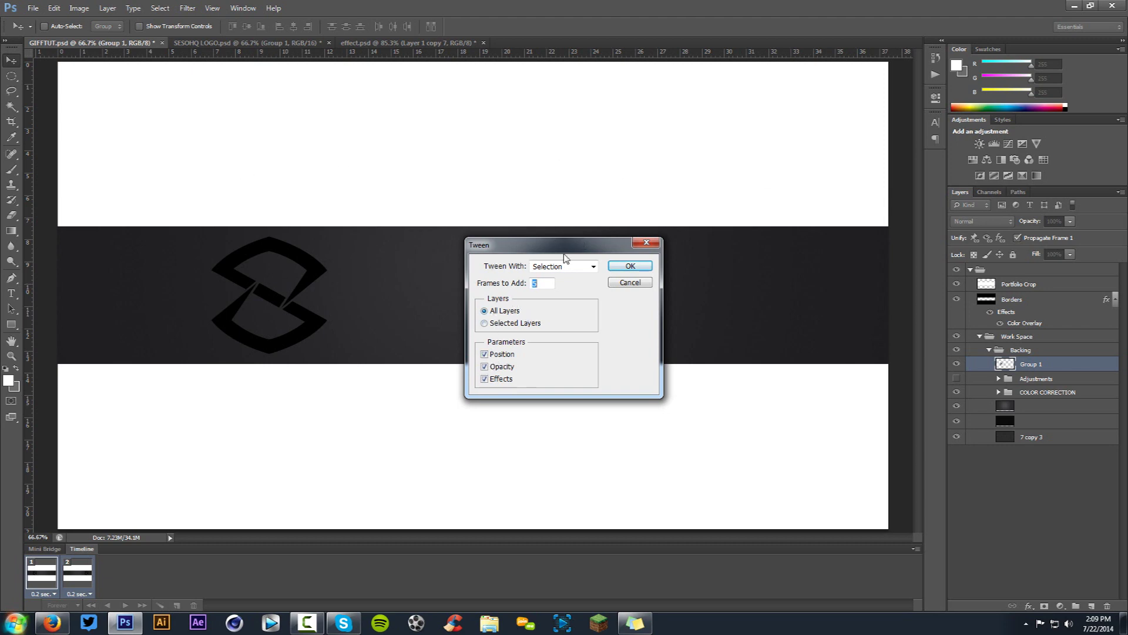
{"action": "type", "text": "6"}
{"action": "left_click", "coordinate": [630, 266]}
Step through the eight tweened frames in order to examine the logo's movement across the band.
{"action": "left_click", "coordinate": [85, 577]}
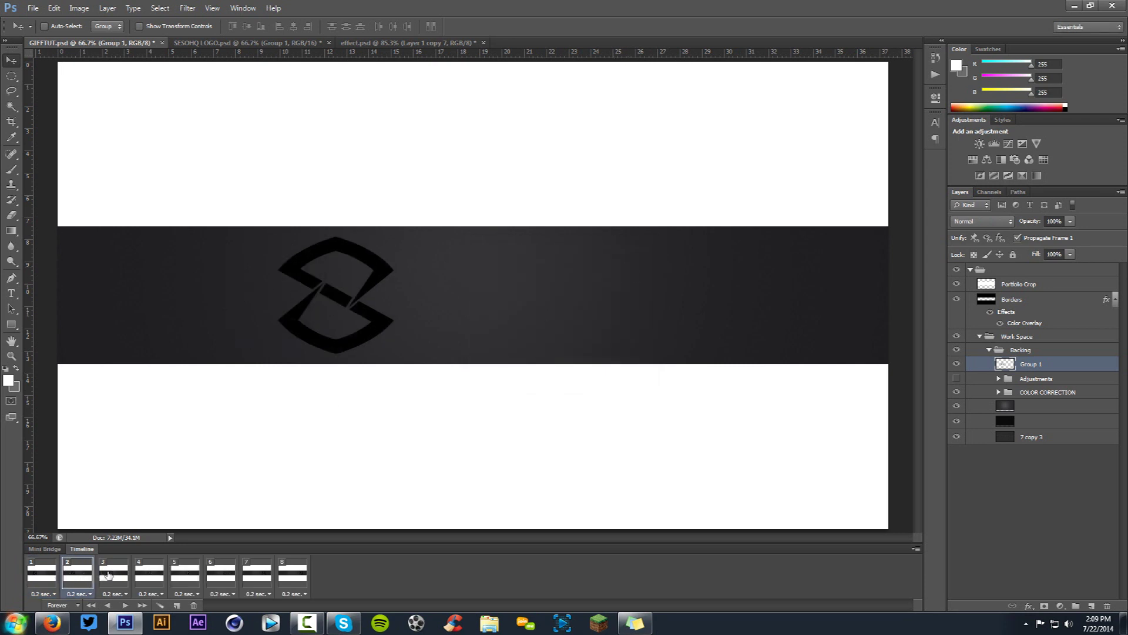
{"action": "left_click", "coordinate": [113, 577]}
{"action": "left_click", "coordinate": [149, 577]}
{"action": "left_click", "coordinate": [184, 577]}
{"action": "left_click", "coordinate": [220, 576]}
{"action": "left_click", "coordinate": [257, 576]}
{"action": "left_click", "coordinate": [293, 576]}
{"action": "left_click", "coordinate": [46, 577]}
{"action": "left_click", "coordinate": [296, 571]}
{"action": "left_click", "coordinate": [58, 574]}
{"action": "left_click", "coordinate": [77, 575]}
{"action": "left_click", "coordinate": [114, 575]}
{"action": "left_click", "coordinate": [150, 575]}
{"action": "left_click", "coordinate": [185, 575]}
{"action": "left_click", "coordinate": [220, 574]}
{"action": "left_click", "coordinate": [257, 574]}
{"action": "left_click", "coordinate": [282, 571]}
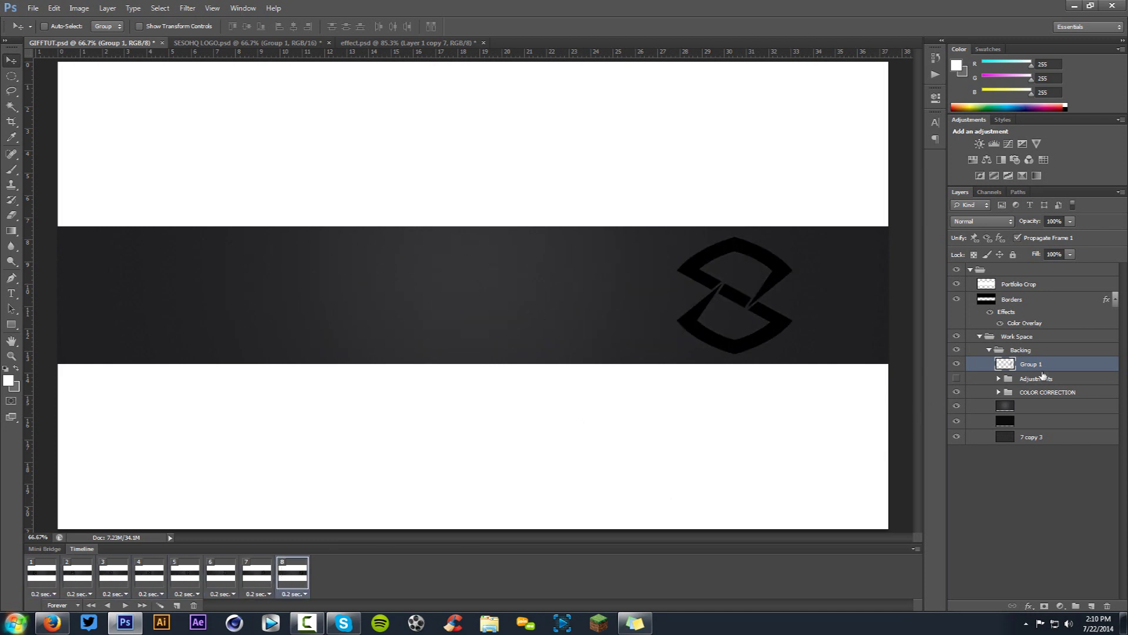
Delete frames 2 to 8 and move the logo closer to the middle of the band.
{"action": "left_click", "coordinate": [88, 575], "text": "shift"}
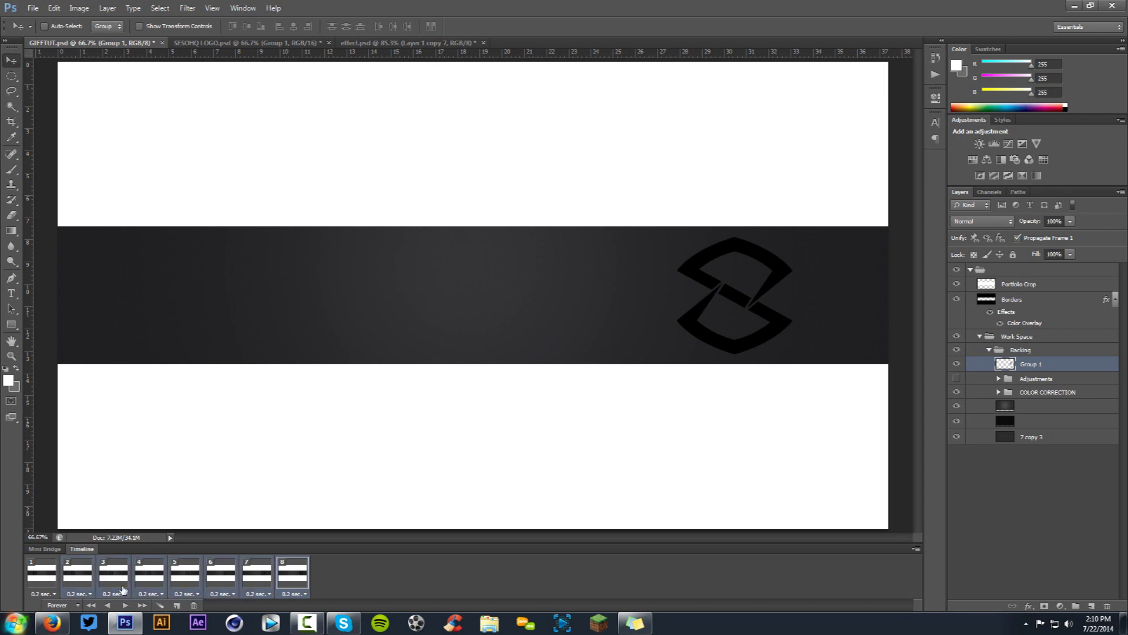
{"action": "left_click", "coordinate": [193, 606]}
{"action": "left_click_drag", "start_coordinate": [376, 356], "coordinate": [470, 331]}
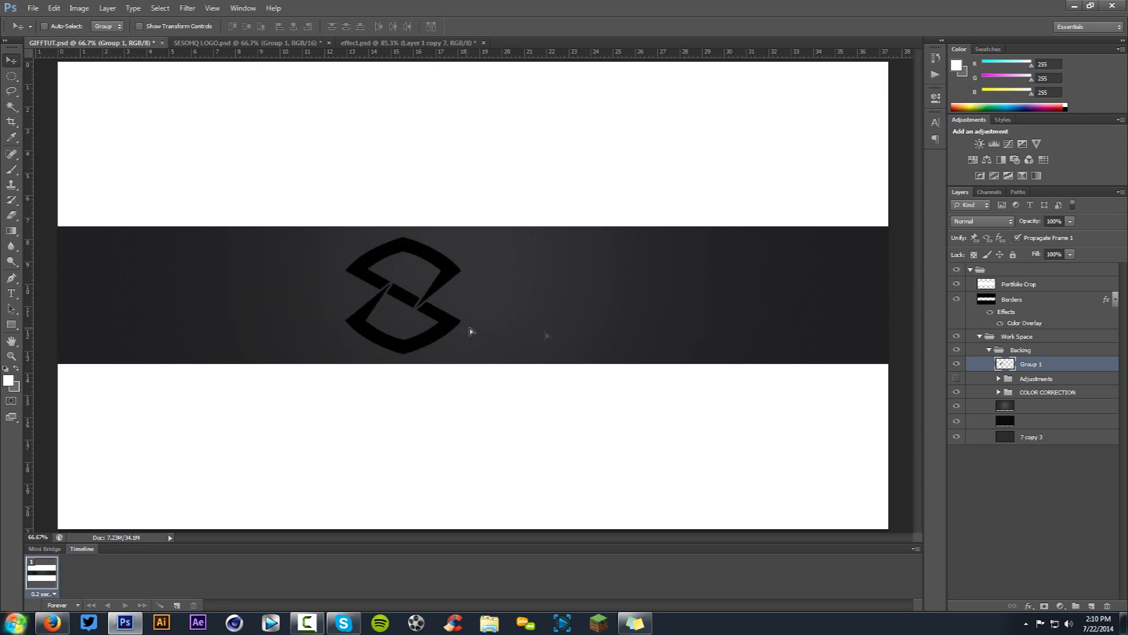
Hide the Group 1 logo and add the text SESOHQ at 30 pt near the band's centre.
{"action": "left_click", "coordinate": [956, 365]}
{"action": "key", "text": "t"}
{"action": "left_click", "coordinate": [497, 304]}
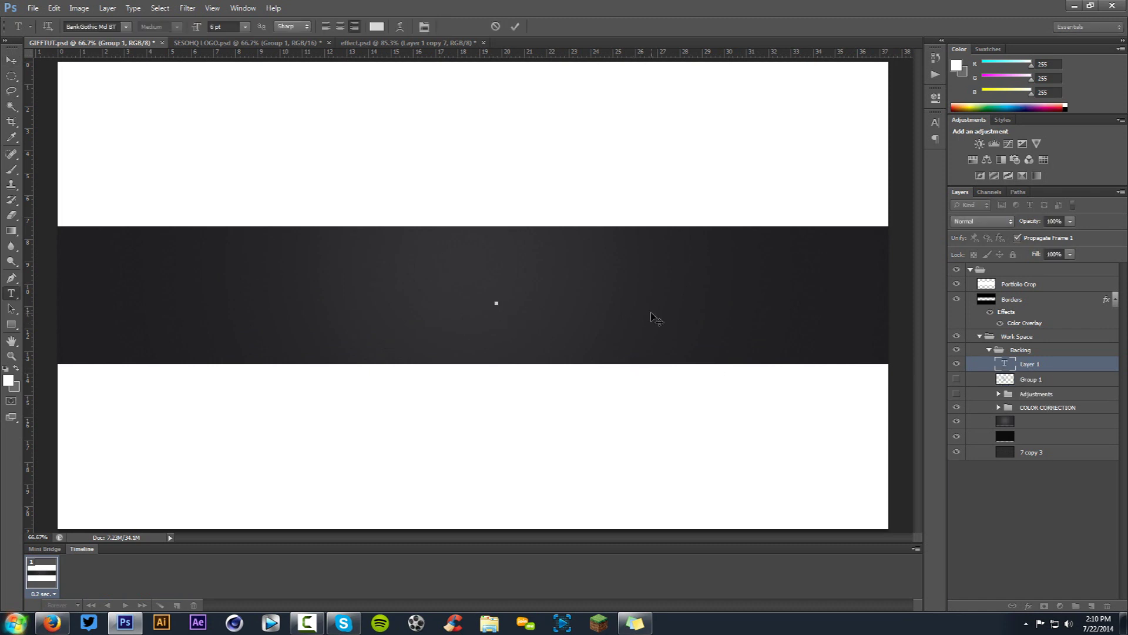
{"action": "type", "text": "SESOHQ"}
{"action": "left_click", "coordinate": [244, 26]}
{"action": "left_click", "coordinate": [240, 174]}
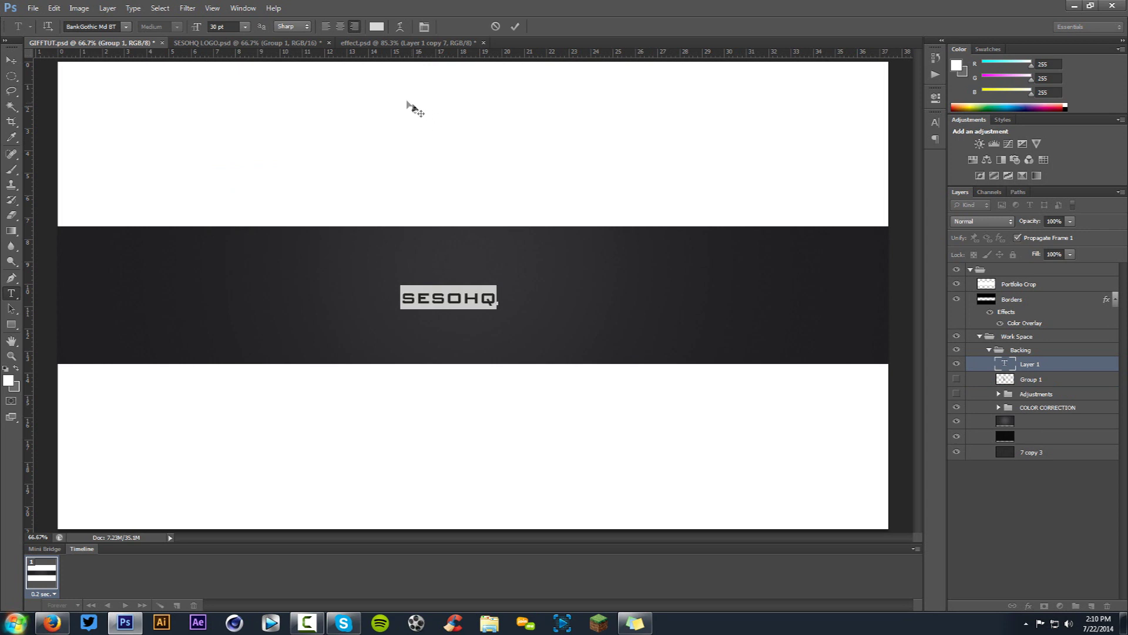
Enlarge the SESOHQ text further and centre it in the dark band.
{"action": "left_click", "coordinate": [244, 26]}
{"action": "left_click", "coordinate": [237, 27]}
{"action": "scroll", "coordinate": [238, 27], "scroll_direction": "up", "scroll_amount": 14}
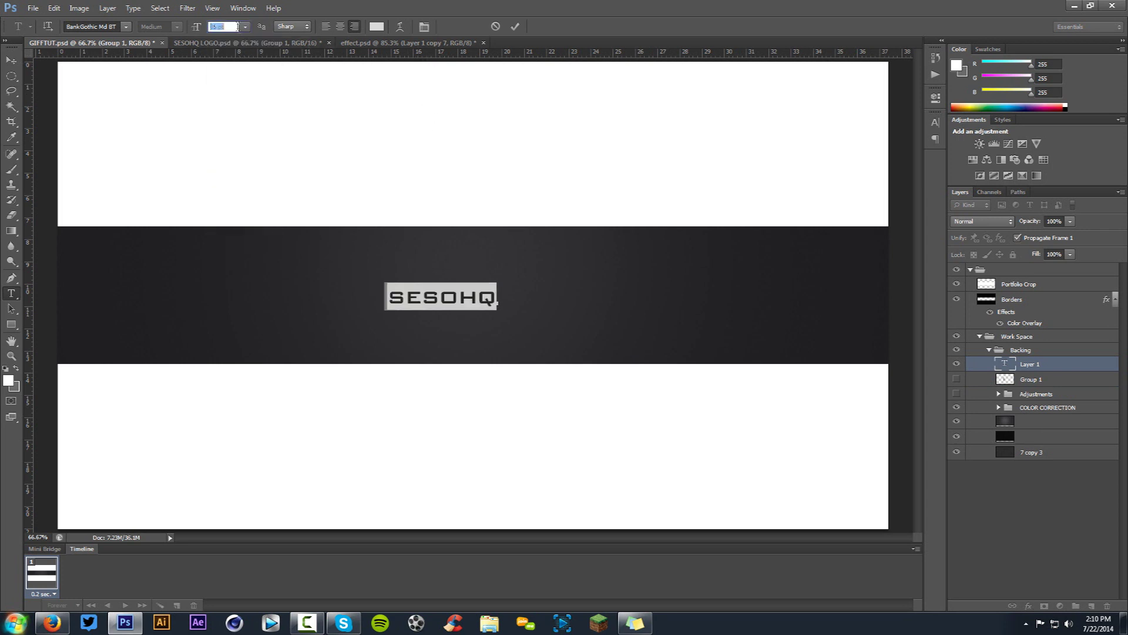
{"action": "left_click", "coordinate": [515, 27]}
{"action": "key", "text": "v"}
{"action": "left_click_drag", "start_coordinate": [520, 261], "coordinate": [579, 259]}
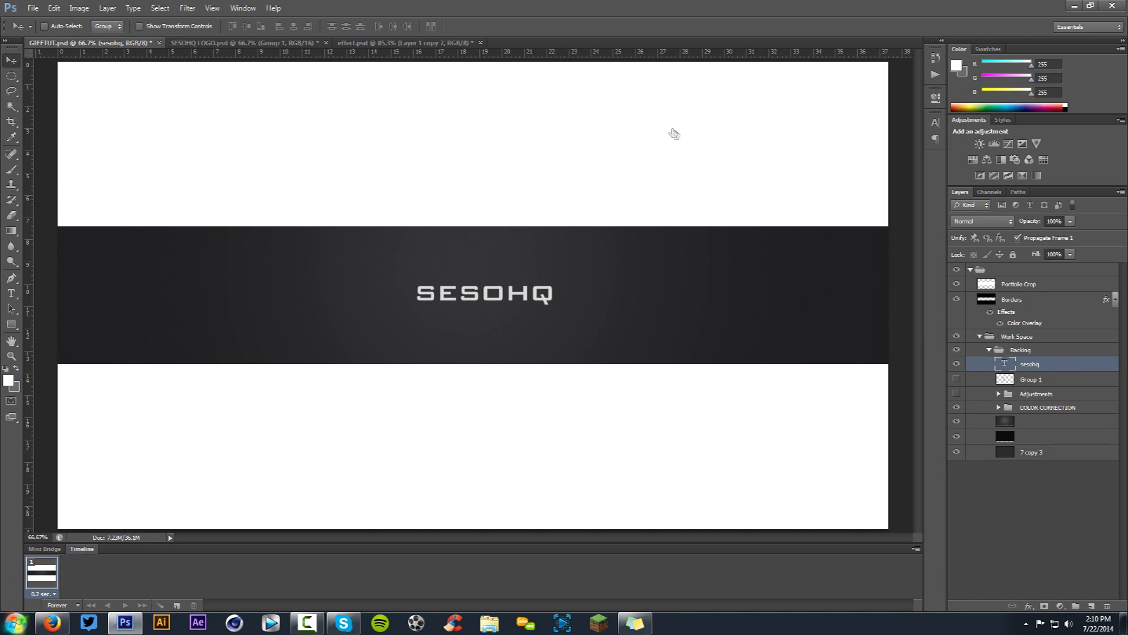
Give the SESOHQ text a smooth inner bevel with 297% depth, 18 px size and 37% shadow opacity.
{"action": "double_click", "coordinate": [1058, 364]}
{"action": "left_click_drag", "start_coordinate": [599, 171], "coordinate": [855, 174]}
{"action": "left_click", "coordinate": [676, 222]}
{"action": "left_click_drag", "start_coordinate": [806, 243], "coordinate": [808, 267]}
{"action": "left_click_drag", "start_coordinate": [844, 409], "coordinate": [822, 409]}
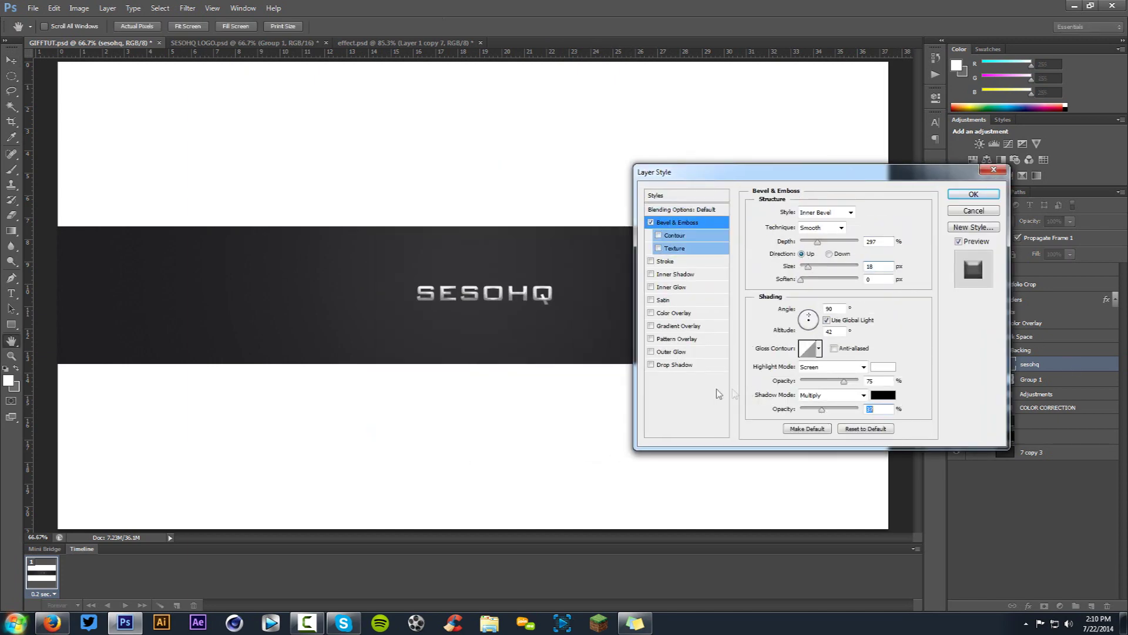
Add a drop shadow with default settings to the SESOHQ text and add a second animation frame.
{"action": "left_click", "coordinate": [676, 364]}
{"action": "left_click", "coordinate": [881, 259]}
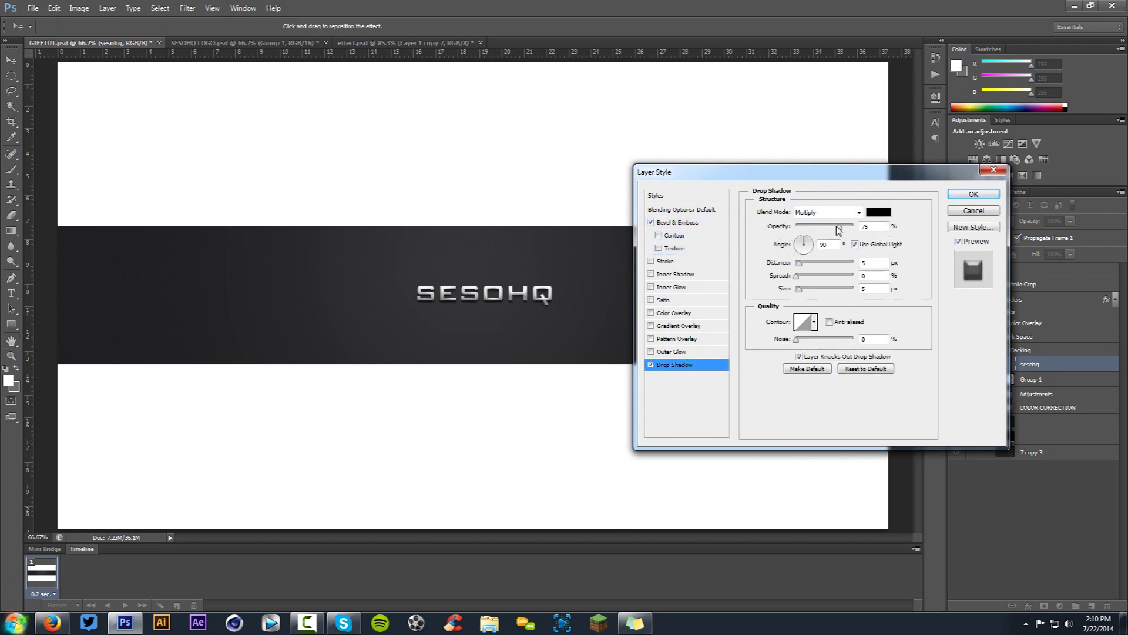
{"action": "left_click", "coordinate": [967, 194]}
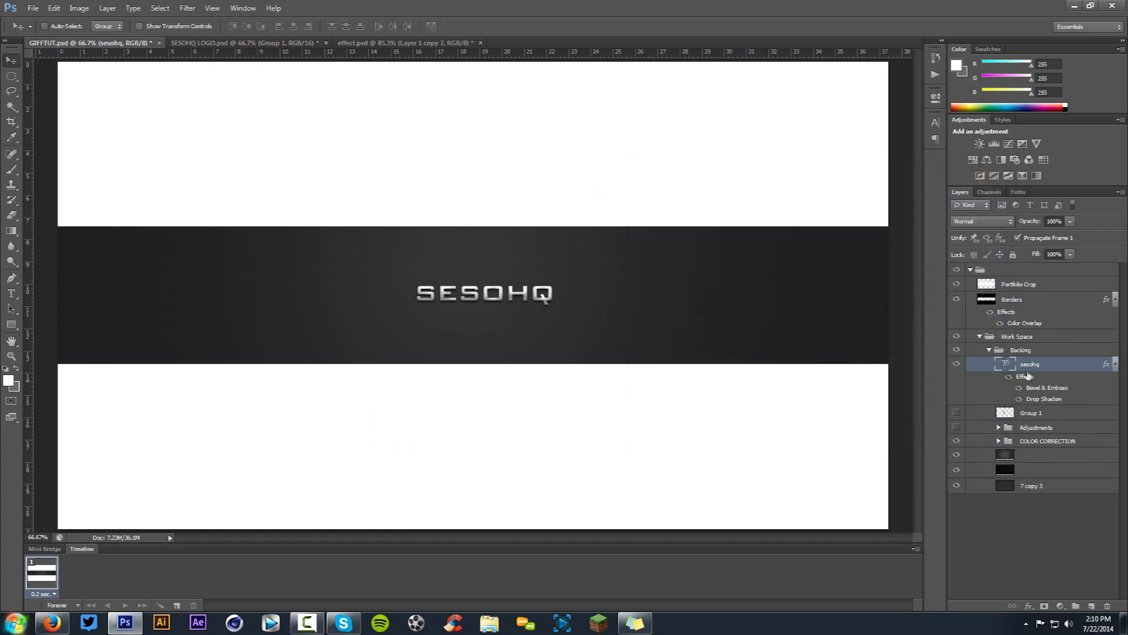
{"action": "left_click", "coordinate": [1115, 365]}
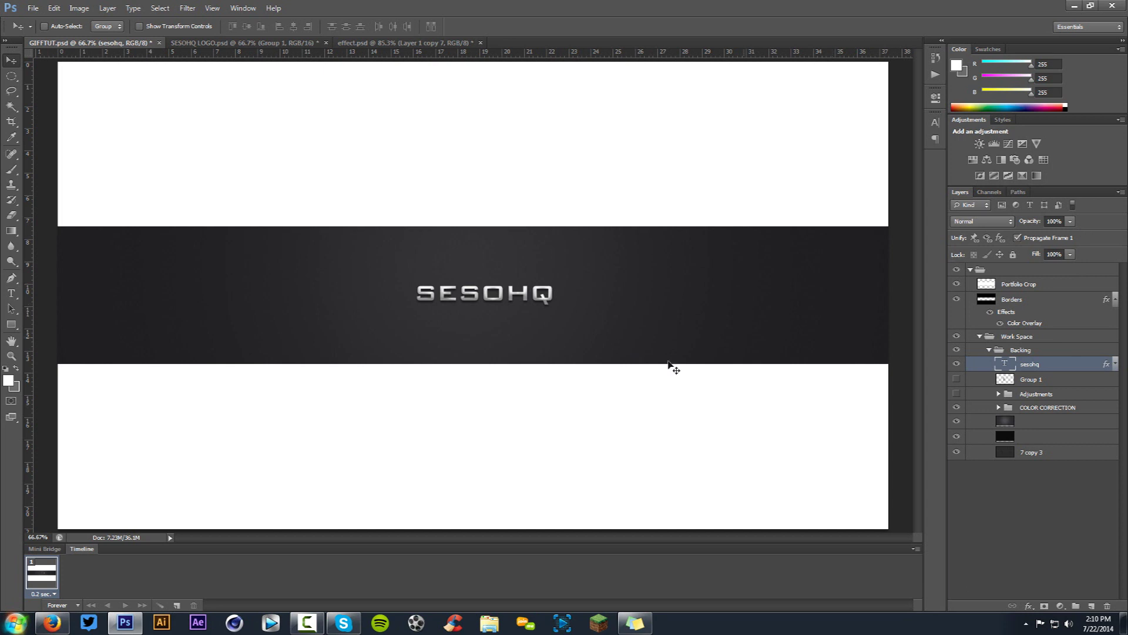
{"action": "left_click", "coordinate": [176, 604]}
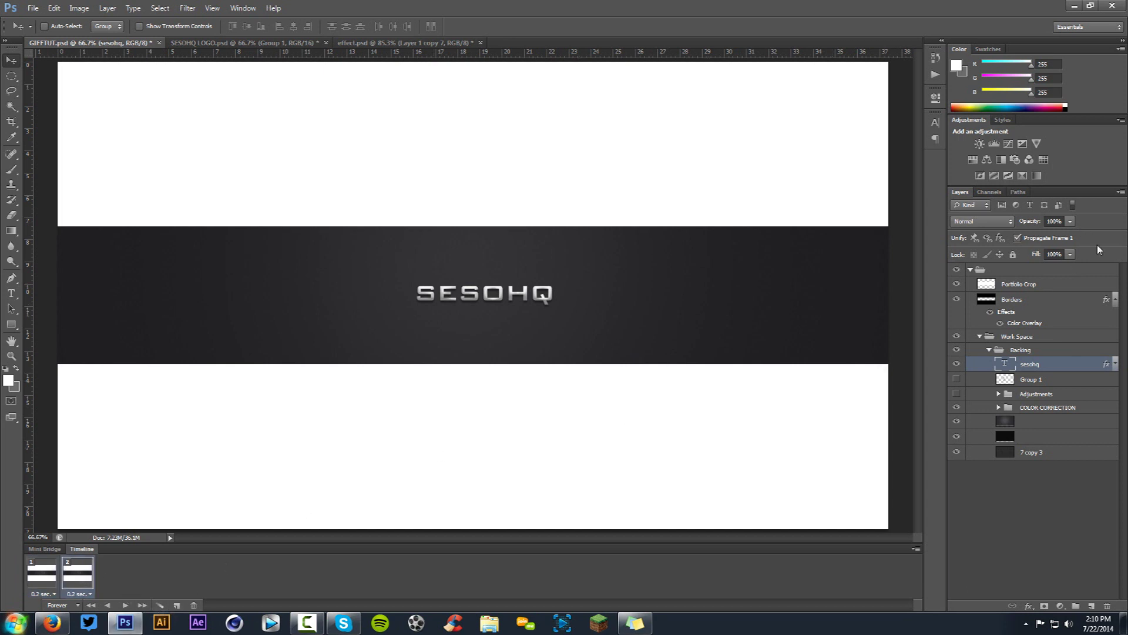
Try the SESOHQ text at 32% opacity in frame 2, compare it with frame 1, and undo the opacity change.
{"action": "left_click_drag", "start_coordinate": [1030, 235], "coordinate": [1028, 235]}
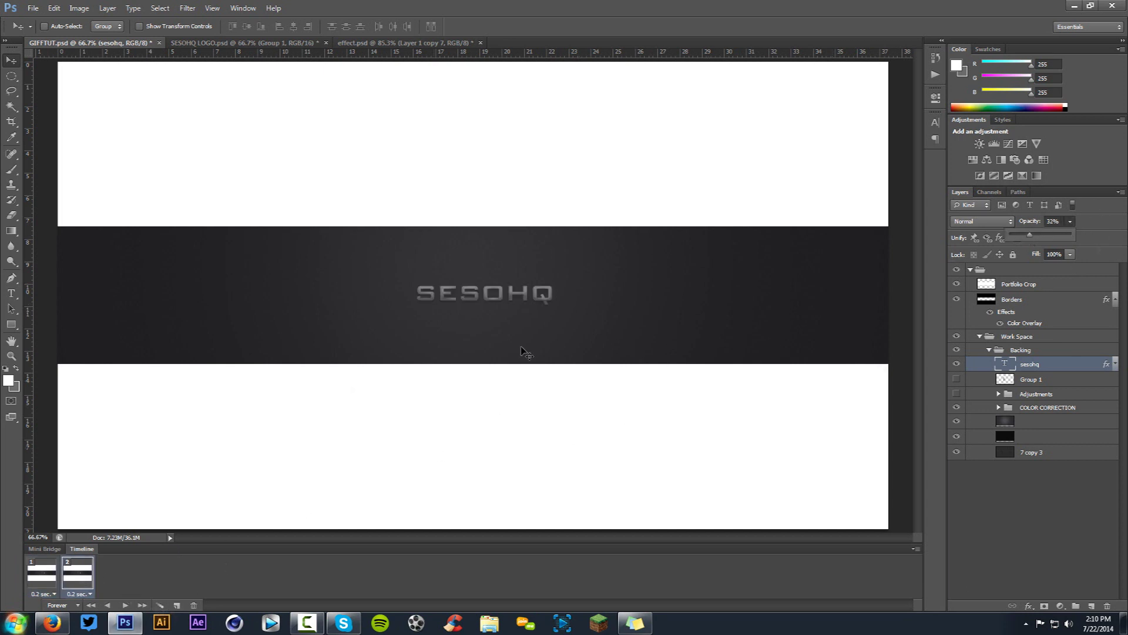
{"action": "left_click", "coordinate": [57, 575]}
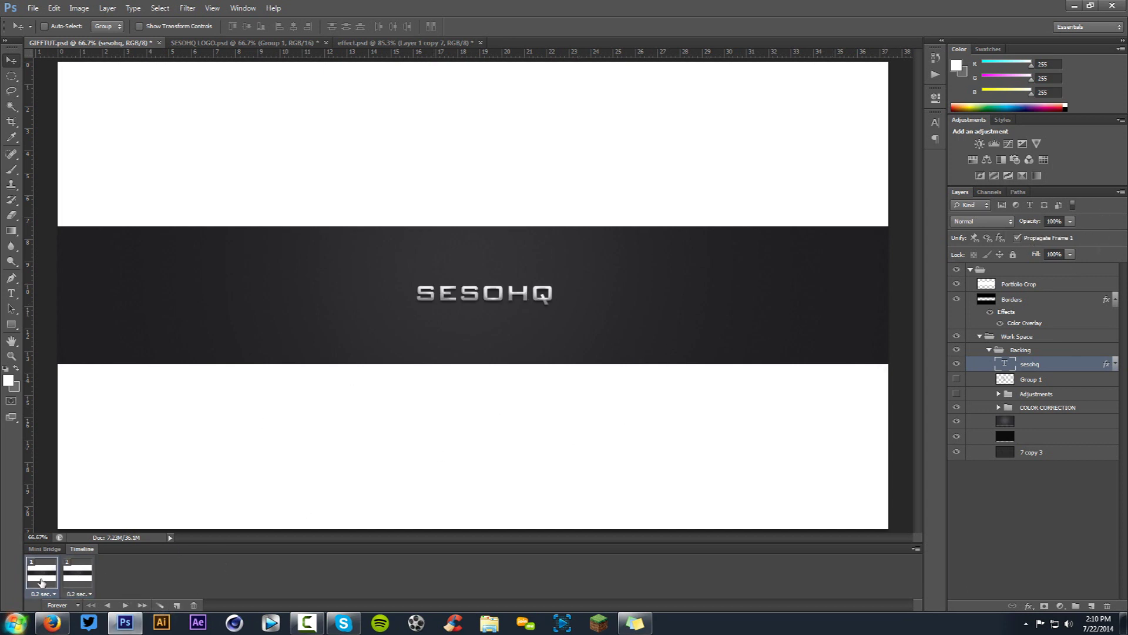
{"action": "left_click", "coordinate": [87, 570]}
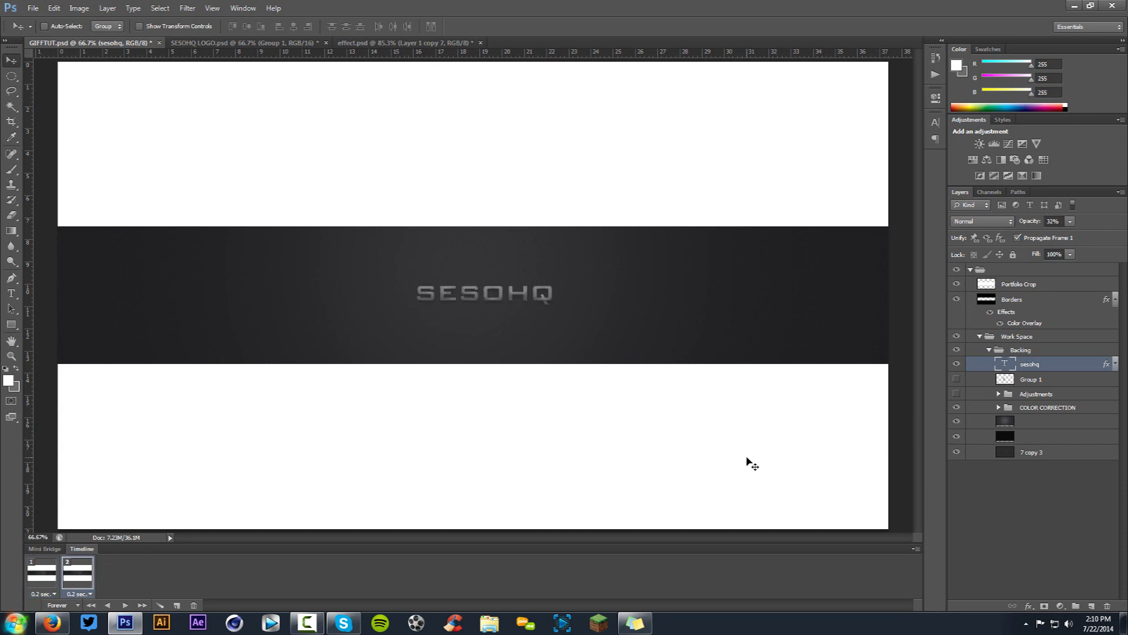
{"action": "key", "text": "ctrl+z"}
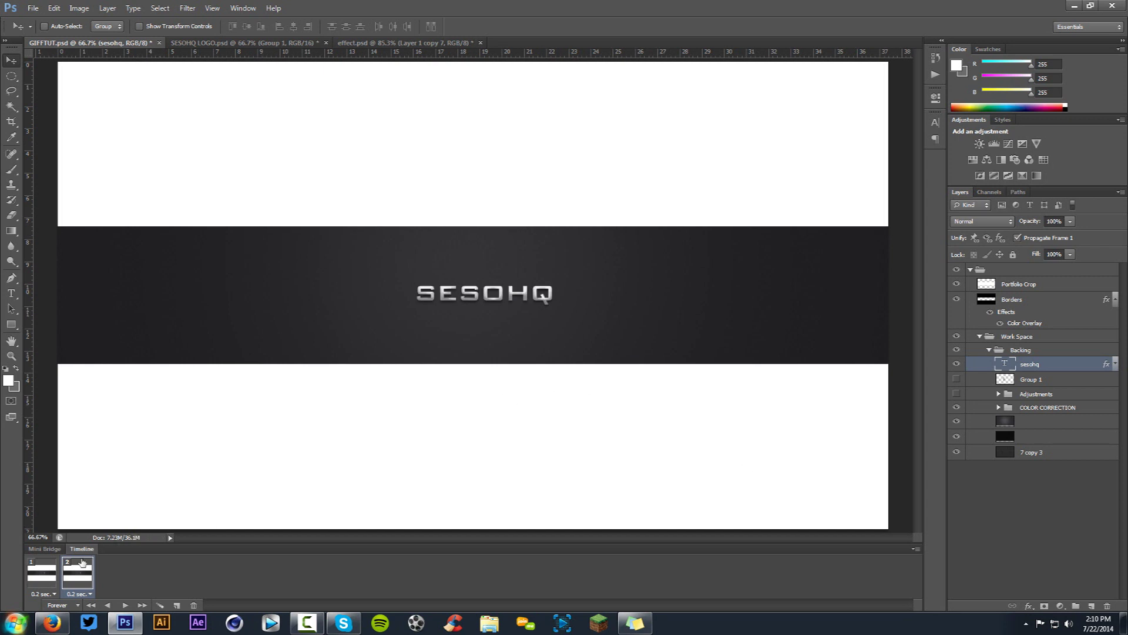
{"action": "left_click", "coordinate": [45, 578]}
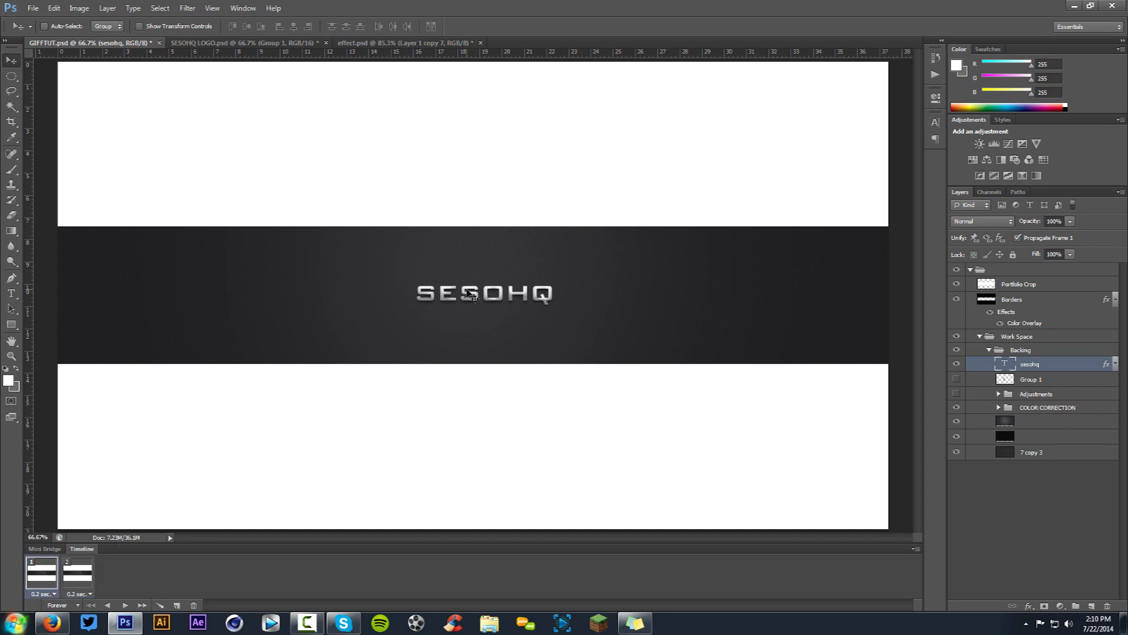
Set the SESOHQ text's opacity to 80% in frame 2 and to 40% in a new third frame.
{"action": "left_click", "coordinate": [75, 569]}
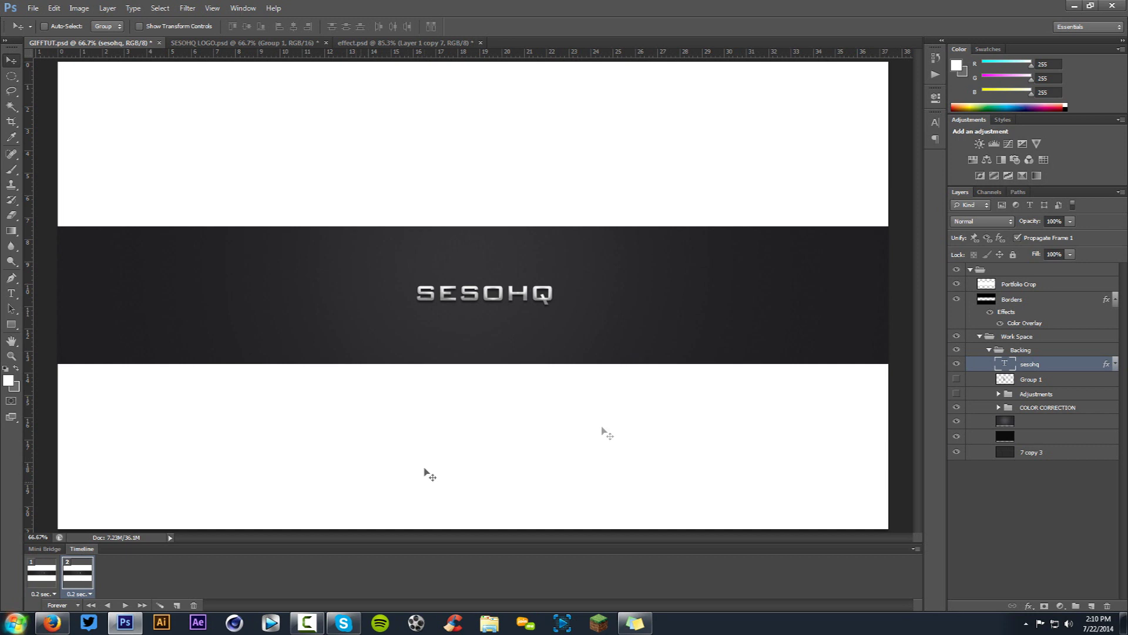
{"action": "left_click", "coordinate": [1033, 222]}
{"action": "type", "text": "80"}
{"action": "key", "text": "Return"}
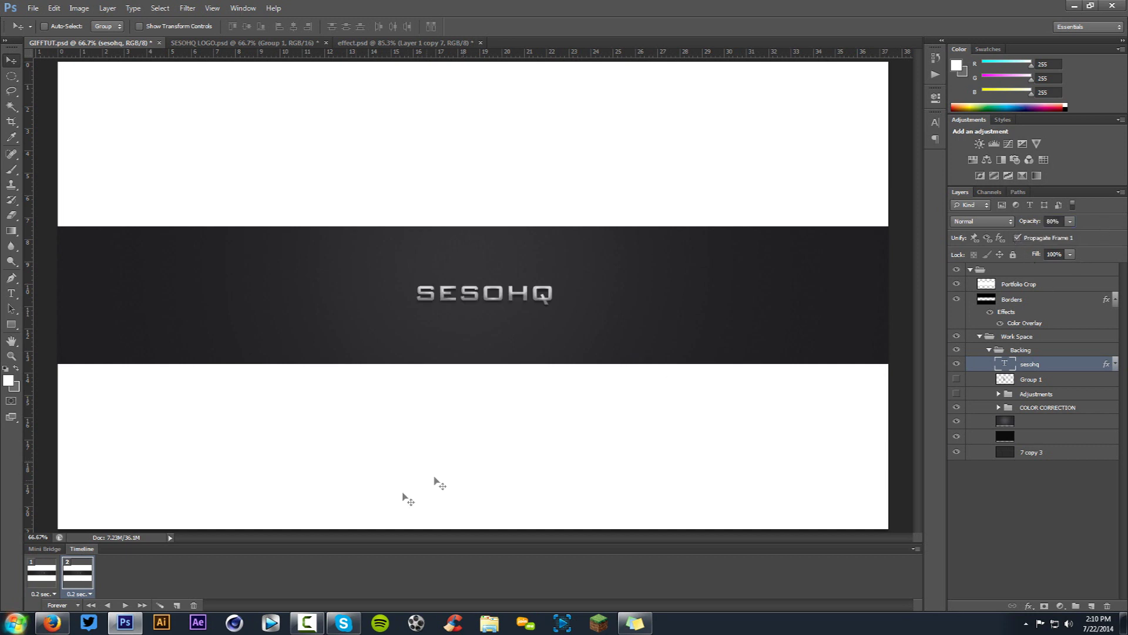
{"action": "left_click", "coordinate": [195, 605]}
{"action": "left_click", "coordinate": [1053, 221]}
{"action": "type", "text": "40"}
{"action": "key", "text": "Return"}
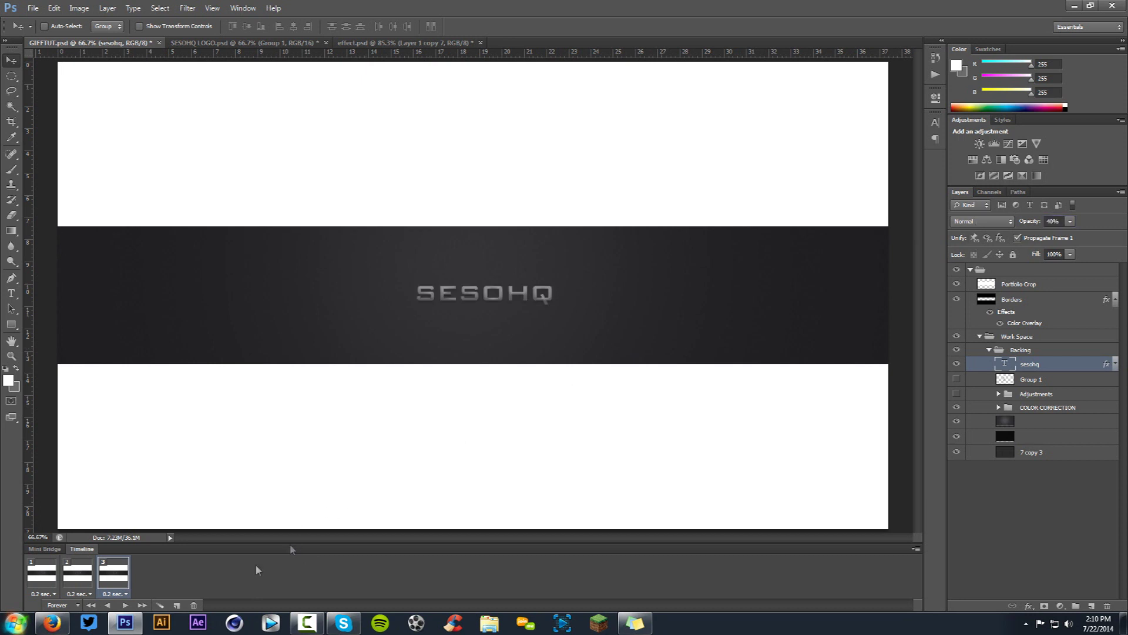
Add frames 4 and 5 with the SESOHQ text's opacity set to 25% and 0% respectively.
{"action": "left_click", "coordinate": [178, 603]}
{"action": "left_click", "coordinate": [1054, 221]}
{"action": "type", "text": "25"}
{"action": "key", "text": "Return"}
{"action": "left_click", "coordinate": [177, 605]}
{"action": "left_click", "coordinate": [1056, 221]}
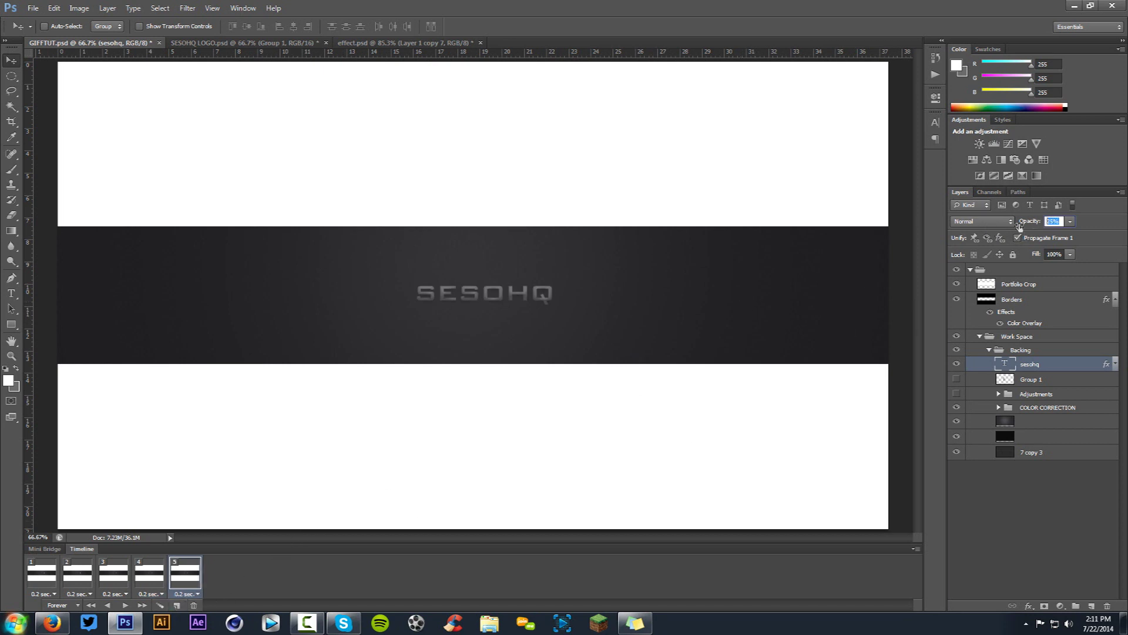
{"action": "type", "text": "0"}
{"action": "key", "text": "Return"}
Play the SESOHQ fade animation from frame 1 and review each of its five frames.
{"action": "left_click", "coordinate": [43, 583]}
{"action": "key", "text": "space"}
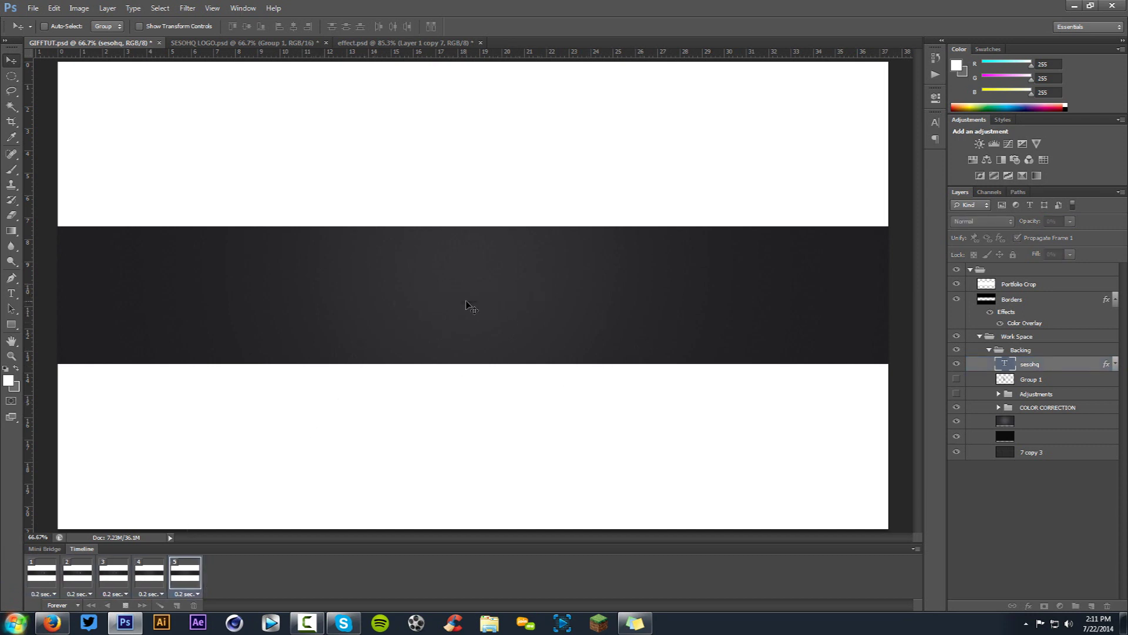
{"action": "left_click", "coordinate": [57, 571]}
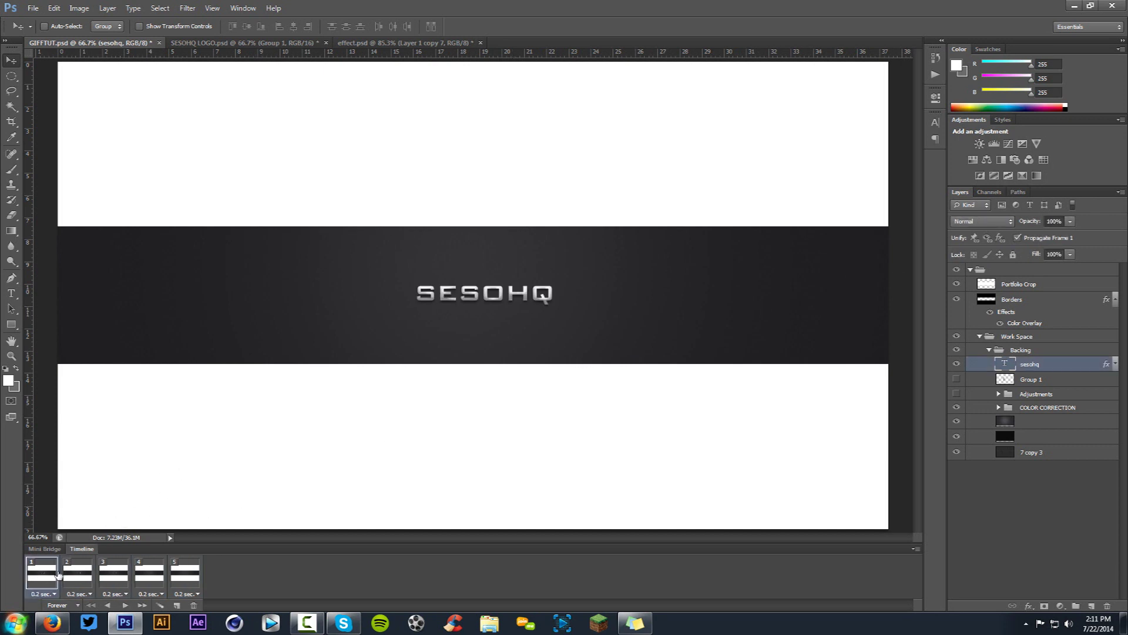
{"action": "left_click", "coordinate": [77, 573]}
{"action": "left_click", "coordinate": [110, 567]}
{"action": "left_click", "coordinate": [150, 570]}
{"action": "left_click", "coordinate": [194, 573]}
{"action": "left_click", "coordinate": [48, 578]}
Switch to effect.psd and preview its 12-frame dashed line animation, glancing back at the SESOHQ banner in between.
{"action": "left_click", "coordinate": [390, 42]}
{"action": "left_click", "coordinate": [49, 574]}
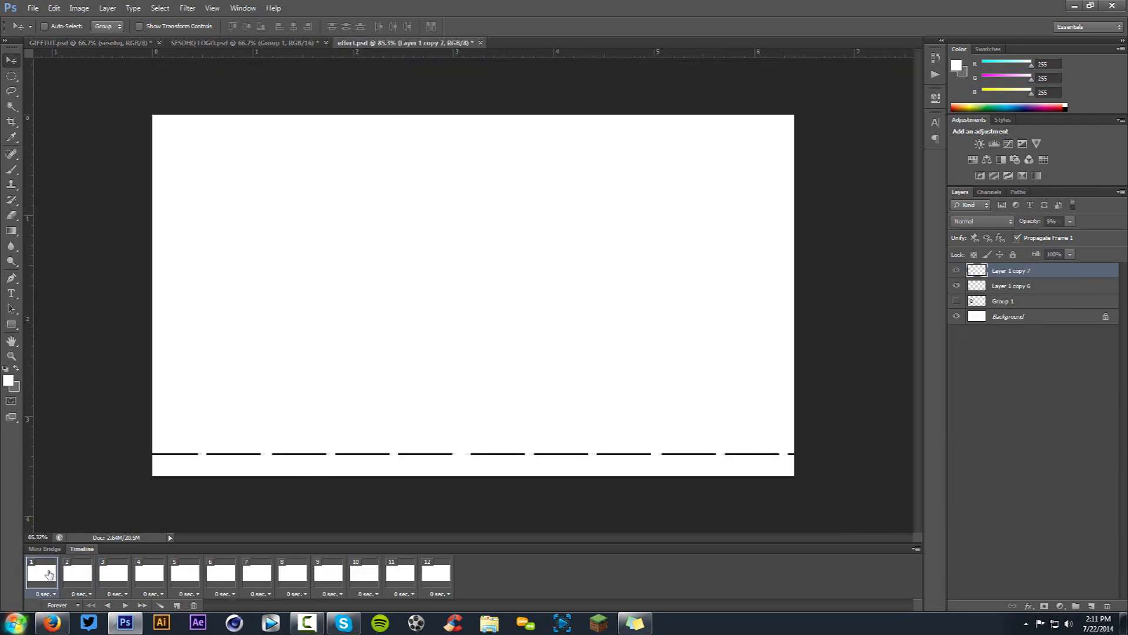
{"action": "key", "text": "space"}
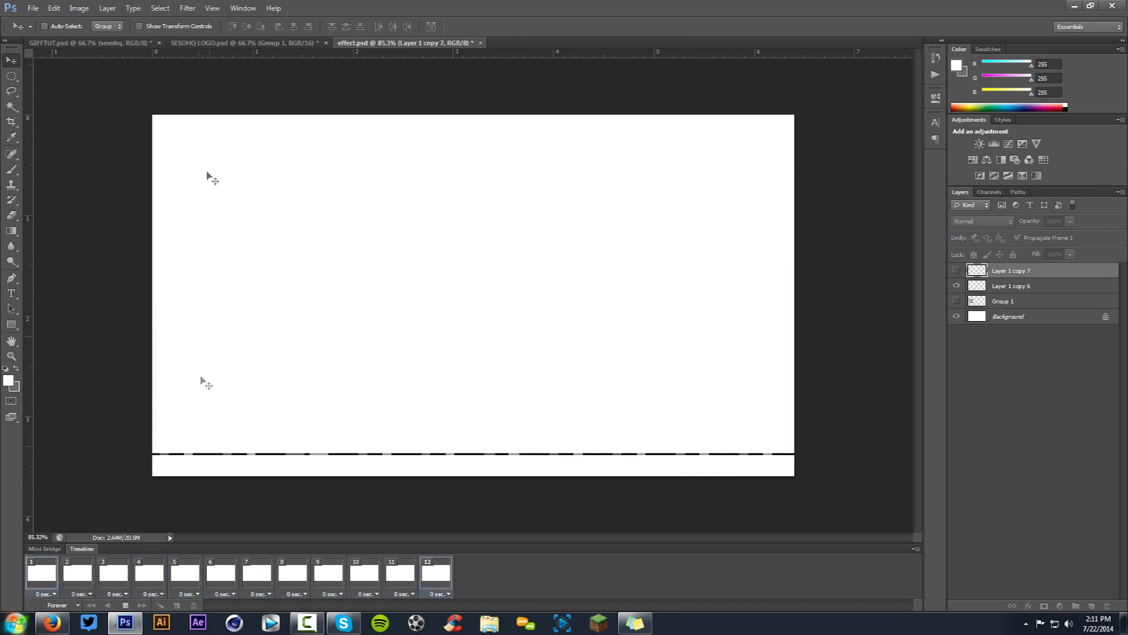
{"action": "left_click", "coordinate": [97, 43]}
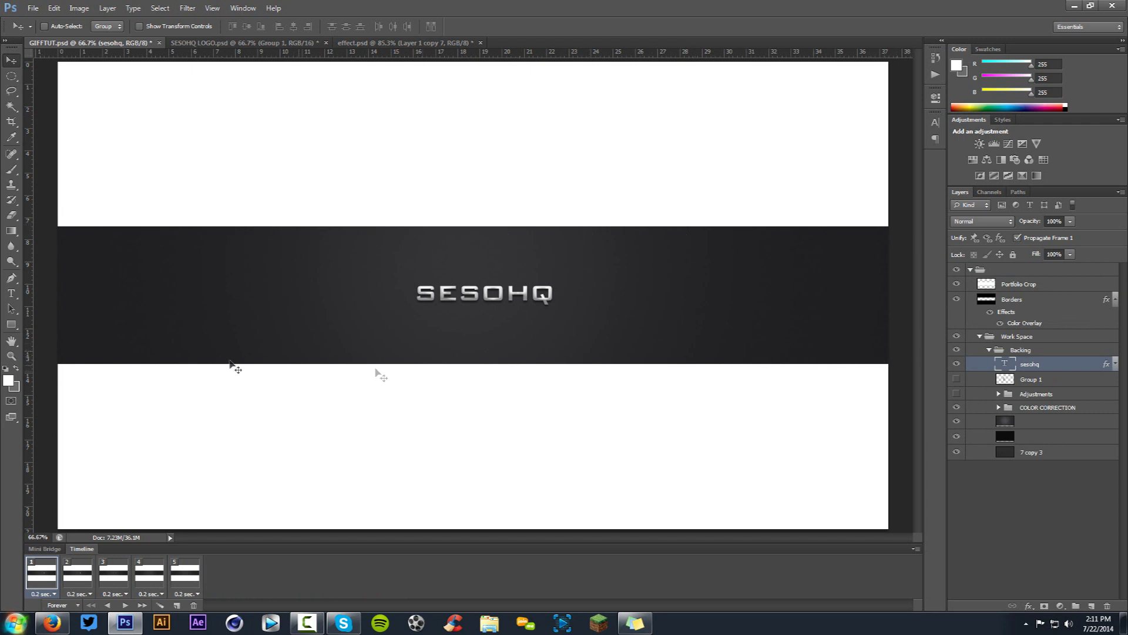
{"action": "left_click", "coordinate": [353, 43]}
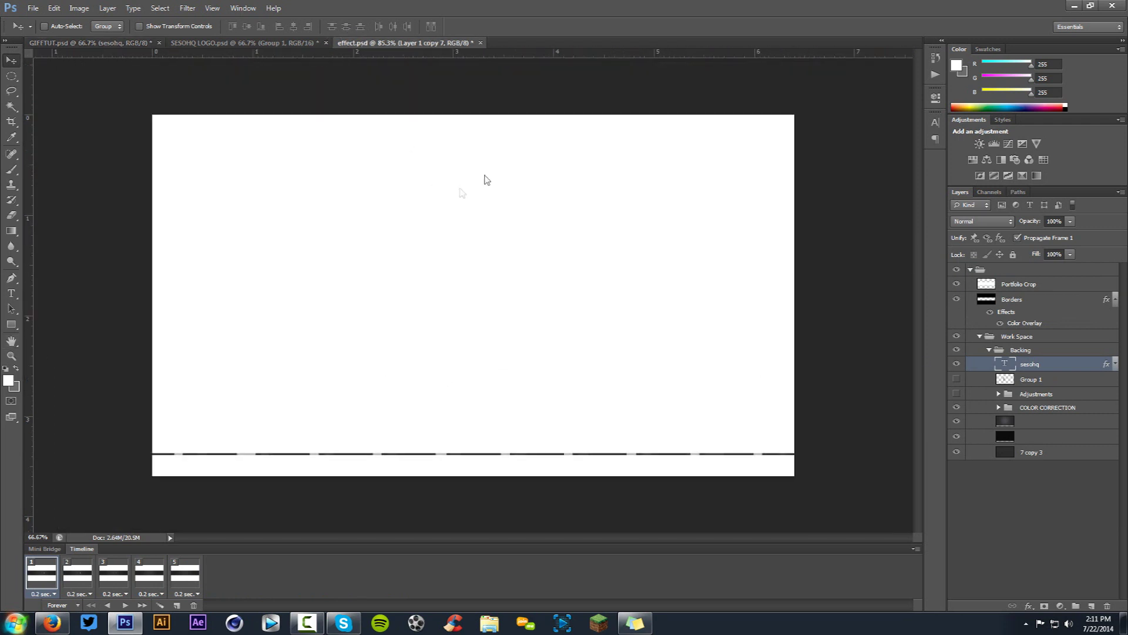
{"action": "key", "text": "space"}
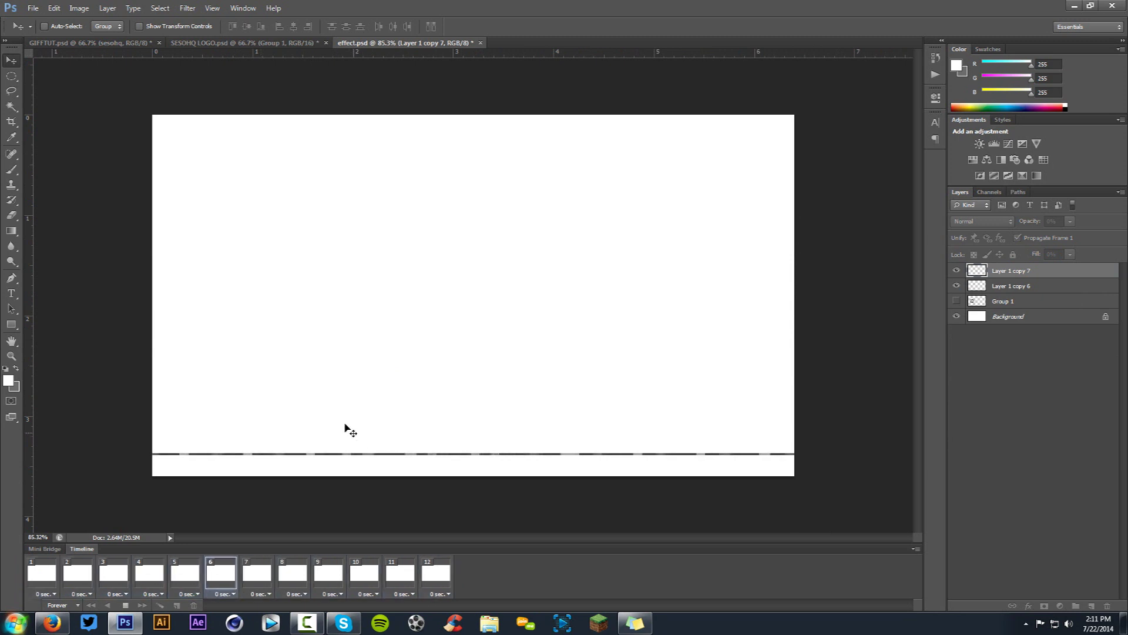
{"action": "key", "text": "space"}
Delete frames 2 to 12 of effect.psd and remove the Layer 1 copy 7 layer.
{"action": "left_click", "coordinate": [79, 581]}
{"action": "left_click", "coordinate": [429, 585], "text": "shift"}
{"action": "key", "text": "Delete"}
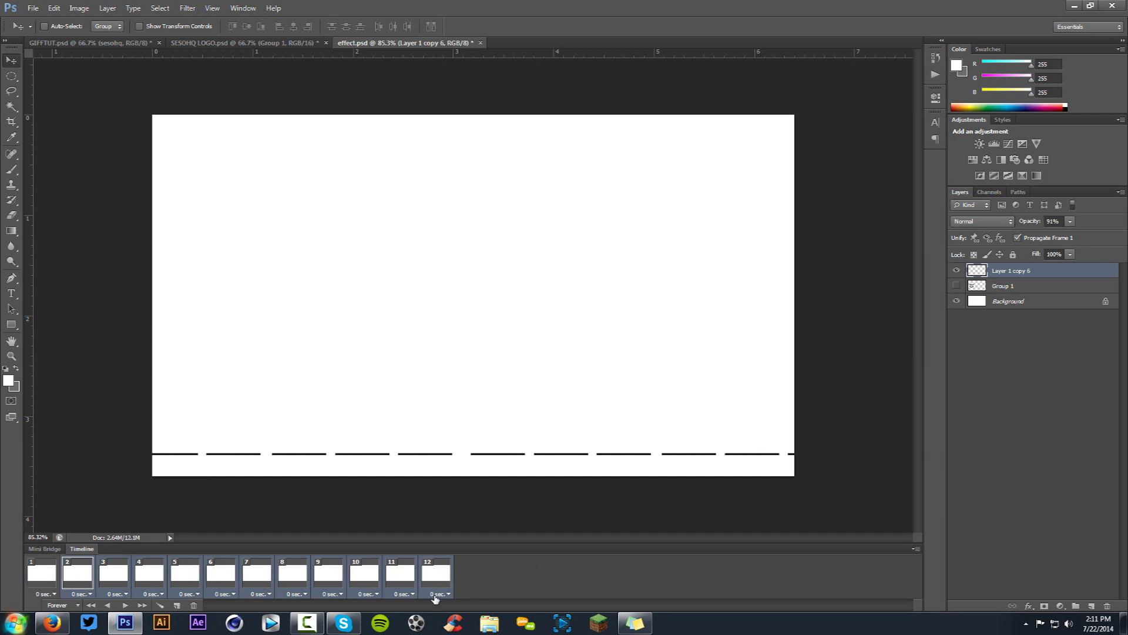
{"action": "key", "text": "ctrl+z"}
{"action": "left_click", "coordinate": [194, 605]}
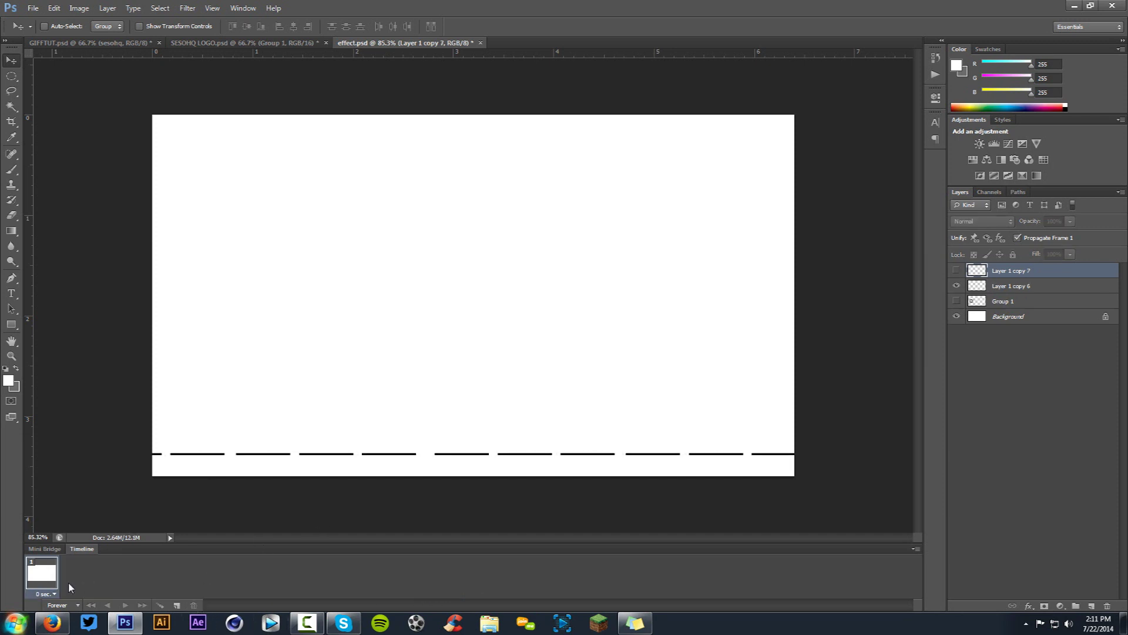
{"action": "key", "text": "Delete"}
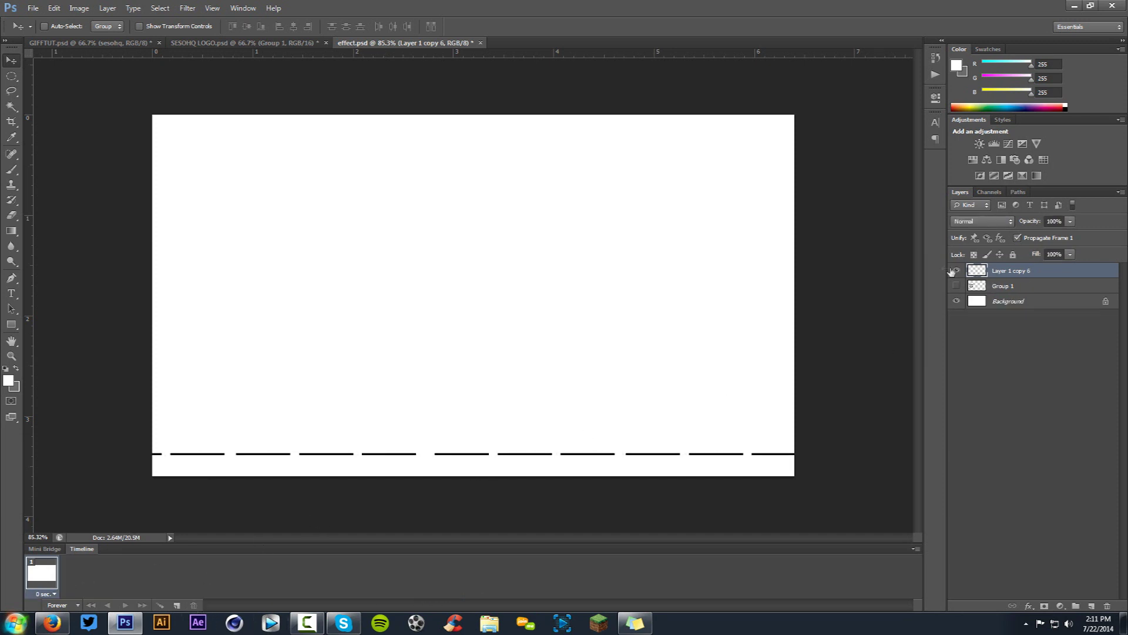
Examine how far the dashed line on Layer 1 copy 6 extends beyond the canvas using Free Transform.
{"action": "scroll", "coordinate": [398, 374], "scroll_direction": "down", "scroll_amount": 3}
{"action": "scroll", "coordinate": [398, 374], "scroll_direction": "down", "scroll_amount": 2}
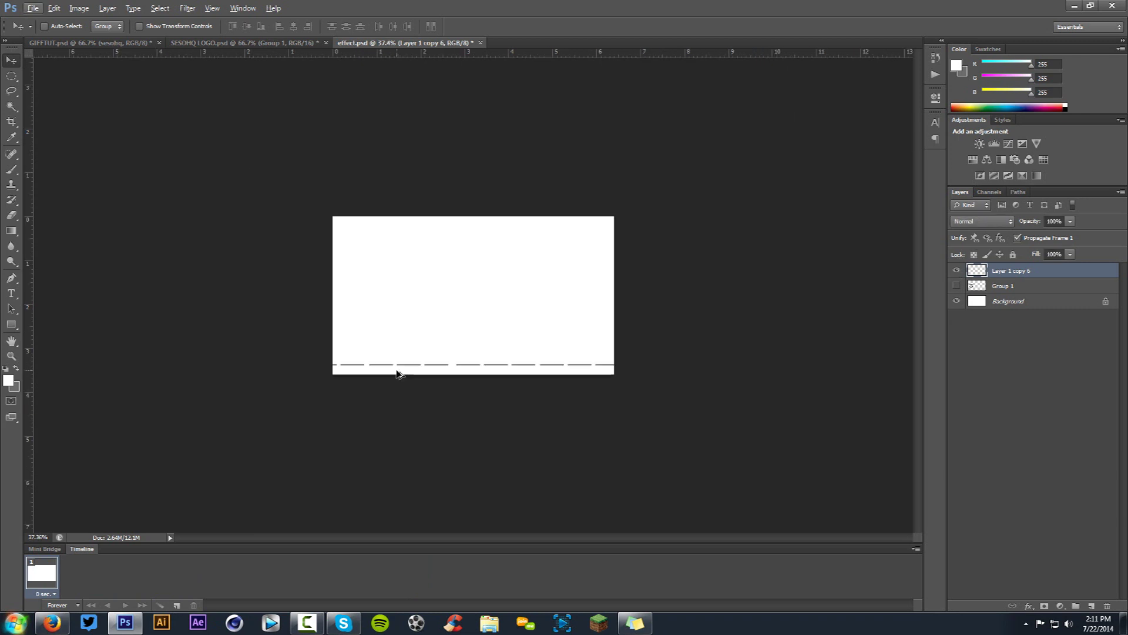
{"action": "key", "text": "ctrl+t"}
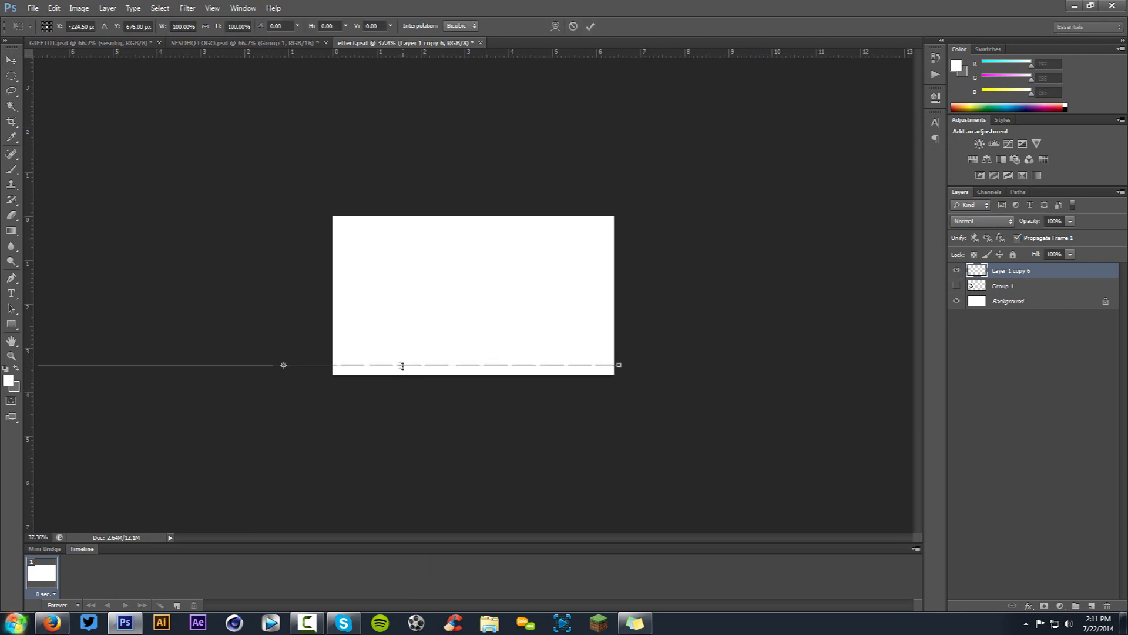
{"action": "key", "text": "ctrl+minus"}
{"action": "key", "text": "ctrl+plus"}
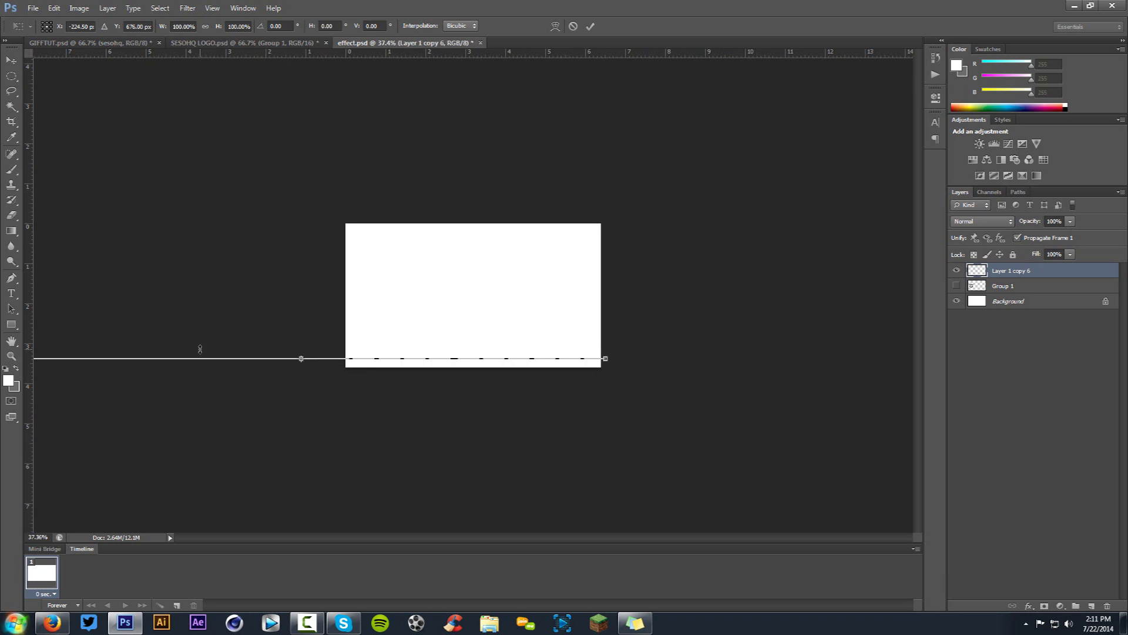
{"action": "left_click", "coordinate": [11, 76]}
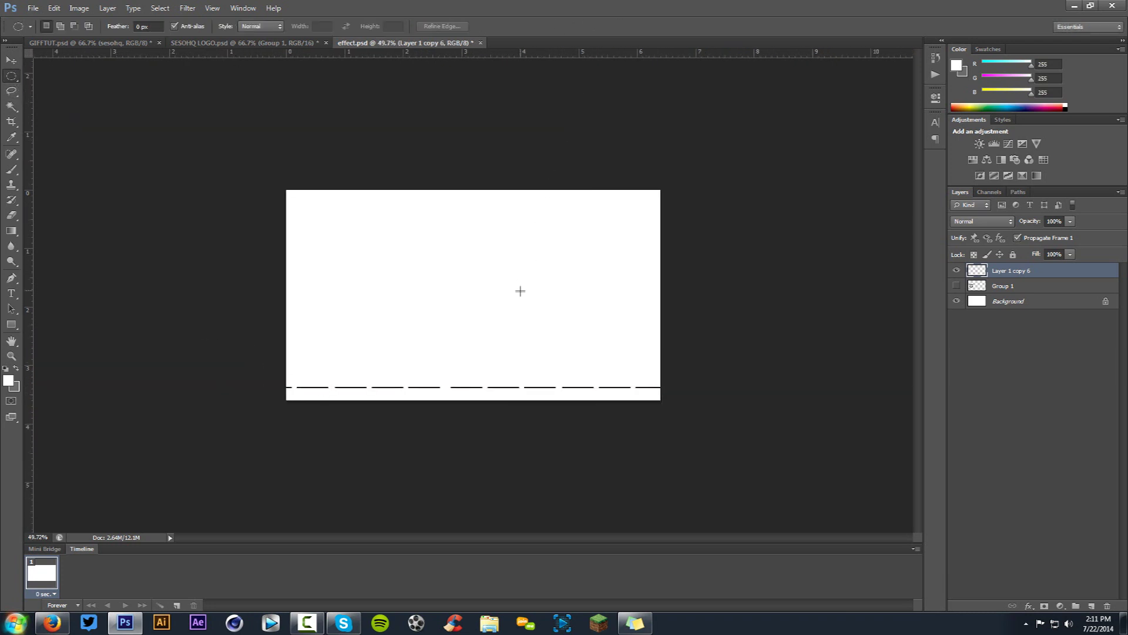
Draw a short, thin grey bar on a new layer near the canvas's upper-left area with a filled rectangular selection.
{"action": "key", "text": "ctrl+plus"}
{"action": "left_click", "coordinate": [1092, 605]}
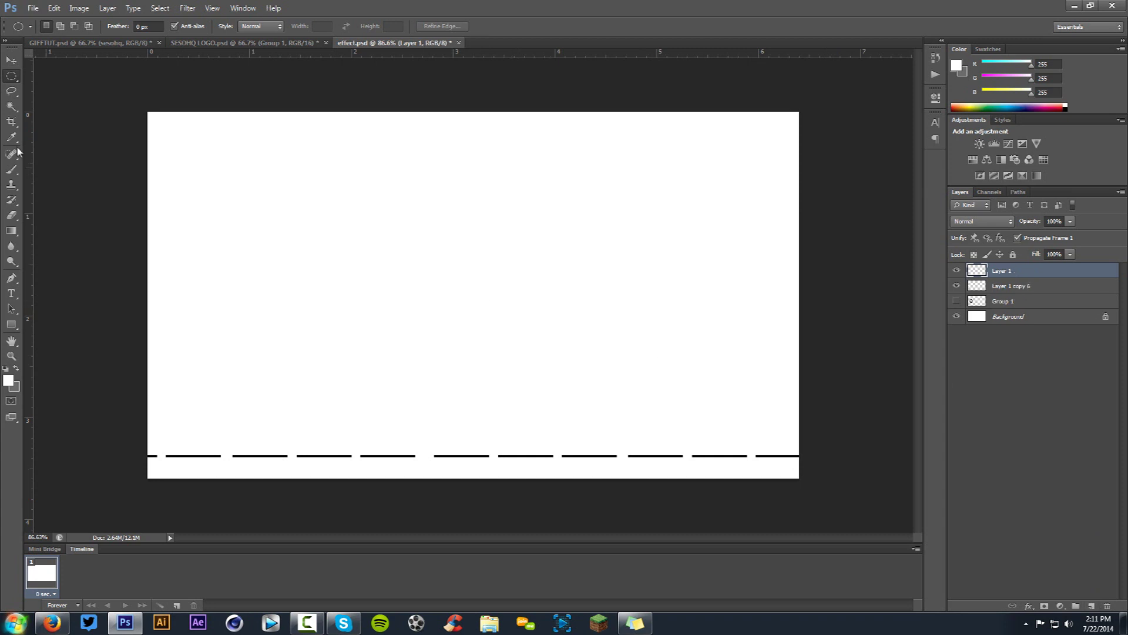
{"action": "right_click", "coordinate": [11, 78]}
{"action": "left_click", "coordinate": [59, 75]}
{"action": "left_click_drag", "start_coordinate": [156, 206], "coordinate": [233, 211]}
{"action": "key", "text": "ctrl+BackSpace"}
{"action": "key", "text": "ctrl+d"}
{"action": "key", "text": "v"}
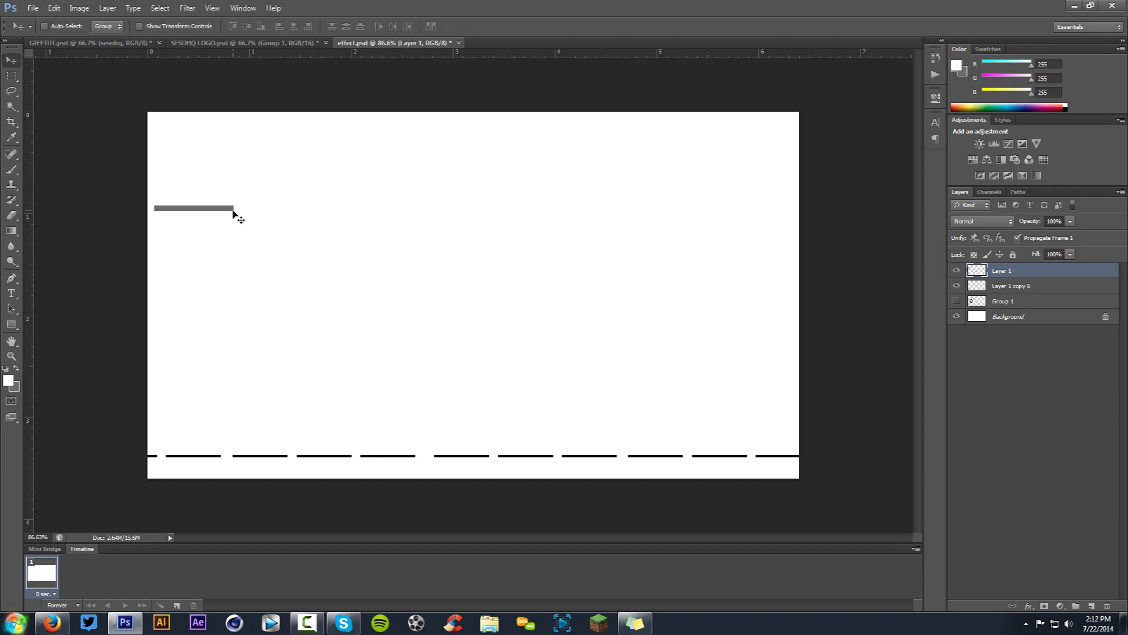
Duplicate the grey bar five times in a row across the canvas and merge all six bars into one layer.
{"action": "left_click_drag", "start_coordinate": [201, 211], "coordinate": [702, 211]}
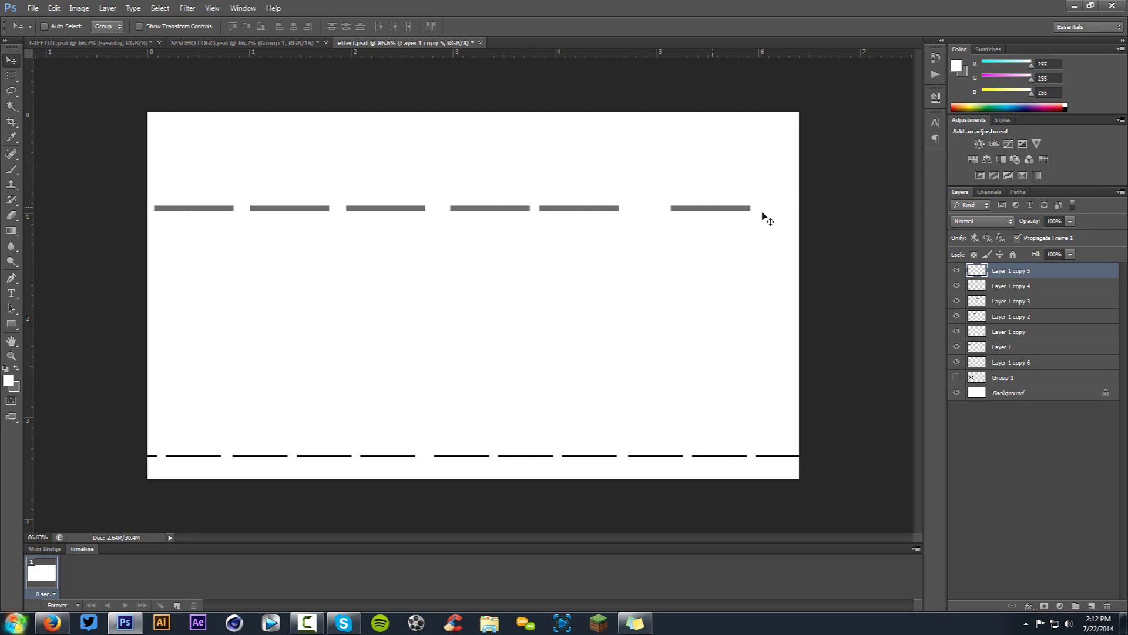
{"action": "left_click", "coordinate": [1001, 351], "text": "shift"}
{"action": "key", "text": "ctrl+e"}
Extend the grey dashed row with a shifted duplicate merged into it, and discard the resulting layer.
{"action": "left_click_drag", "start_coordinate": [705, 215], "coordinate": [607, 208]}
{"action": "key", "text": "ctrl+j"}
{"action": "left_click_drag", "start_coordinate": [361, 209], "coordinate": [422, 213]}
{"action": "scroll", "coordinate": [421, 213], "scroll_direction": "down", "scroll_amount": 2}
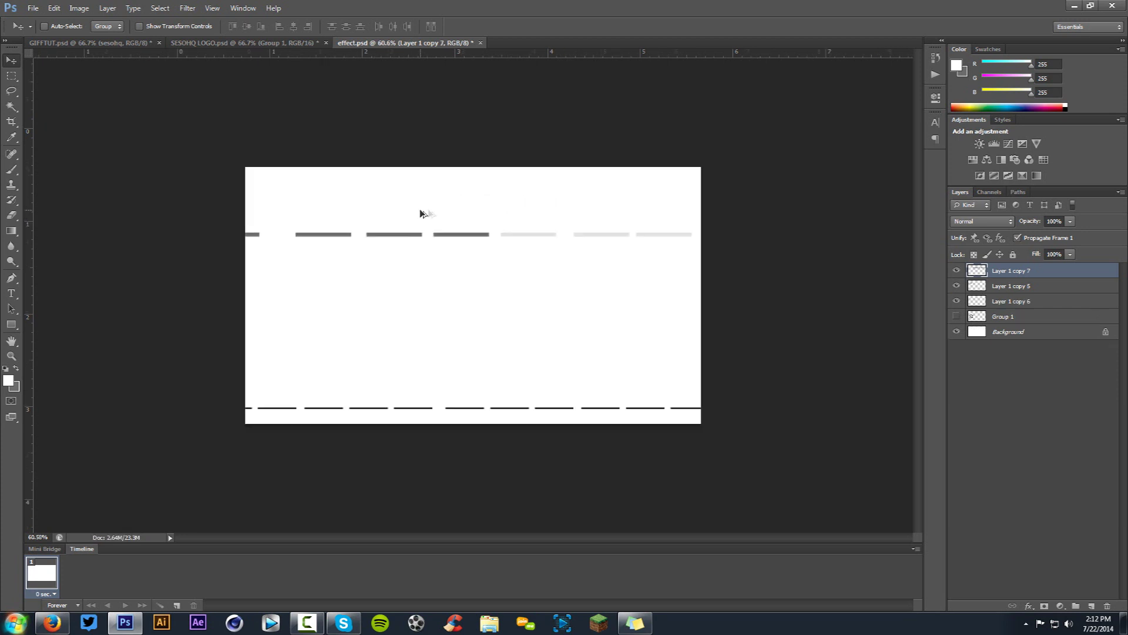
{"action": "scroll", "coordinate": [421, 213], "scroll_direction": "down", "scroll_amount": 1}
{"action": "left_click", "coordinate": [1002, 288], "text": "shift"}
{"action": "key", "text": "ctrl+e"}
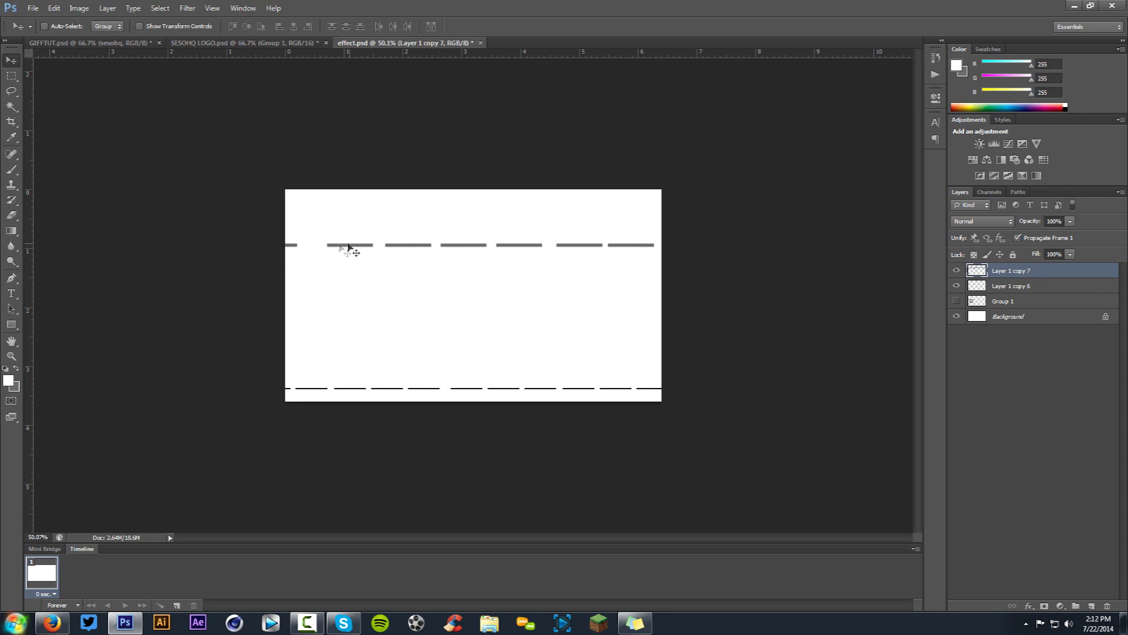
{"action": "left_click_drag", "start_coordinate": [312, 249], "coordinate": [357, 251]}
{"action": "key", "text": "ctrl+e"}
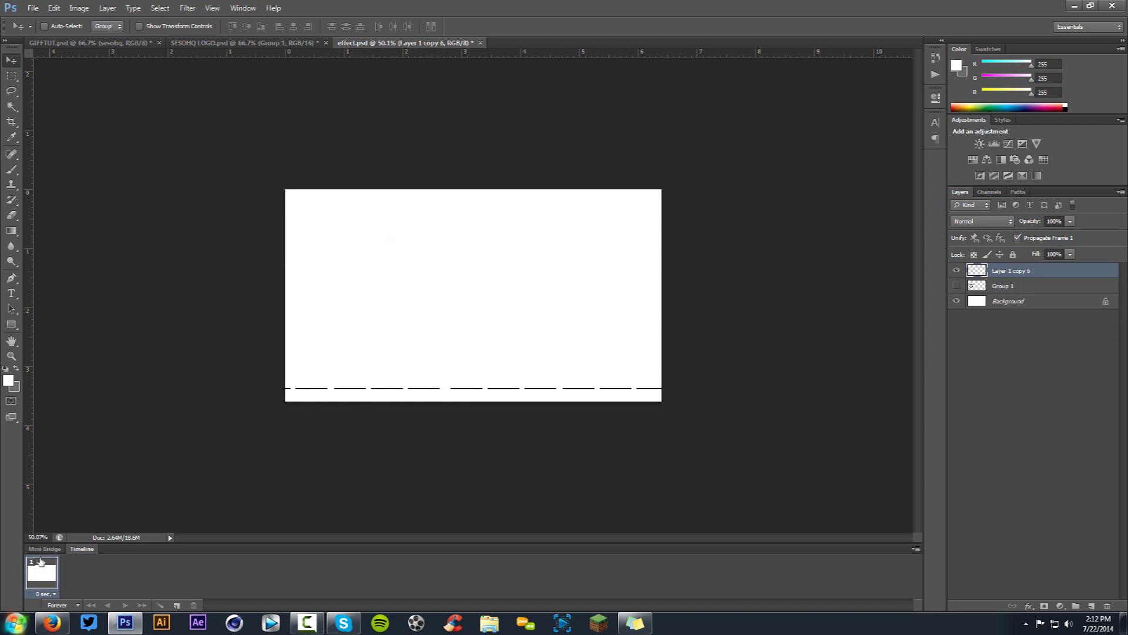
Add a second frame and shift the black dashed line to the left and slightly upward in that frame.
{"action": "left_click", "coordinate": [176, 605]}
{"action": "left_click", "coordinate": [44, 575]}
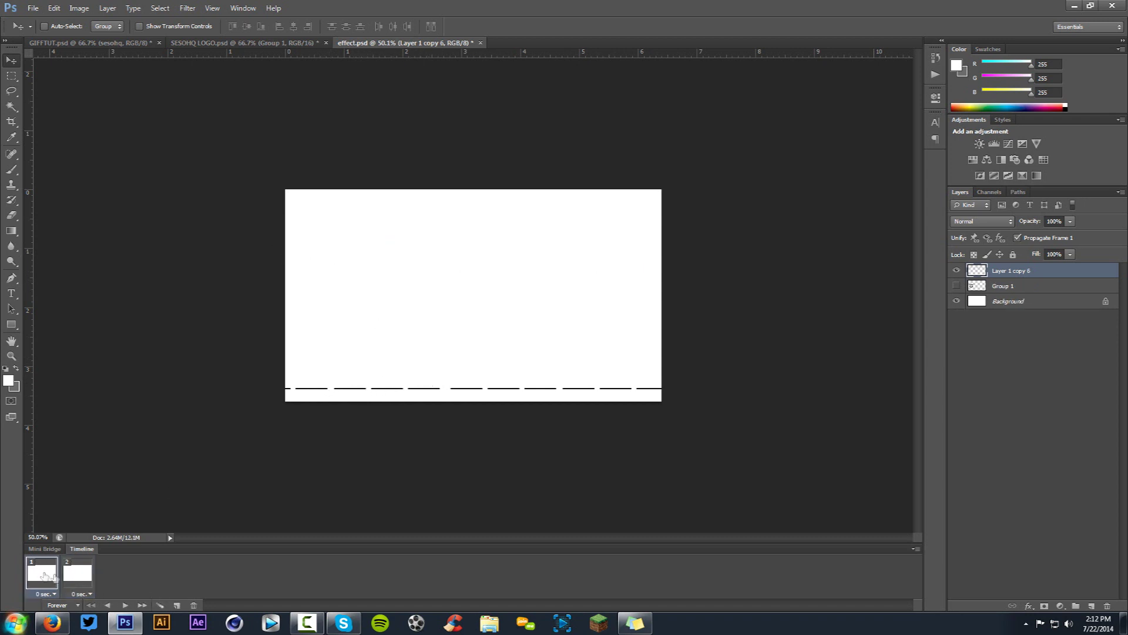
{"action": "left_click", "coordinate": [957, 285]}
{"action": "left_click", "coordinate": [66, 573]}
{"action": "mouse_move", "coordinate": [664, 356]}
{"action": "left_mouse_down"}
{"action": "mouse_move", "coordinate": [420, 366]}
{"action": "mouse_move", "coordinate": [659, 356]}
{"action": "left_mouse_up"}
{"action": "left_click_drag", "start_coordinate": [673, 355], "coordinate": [675, 356]}
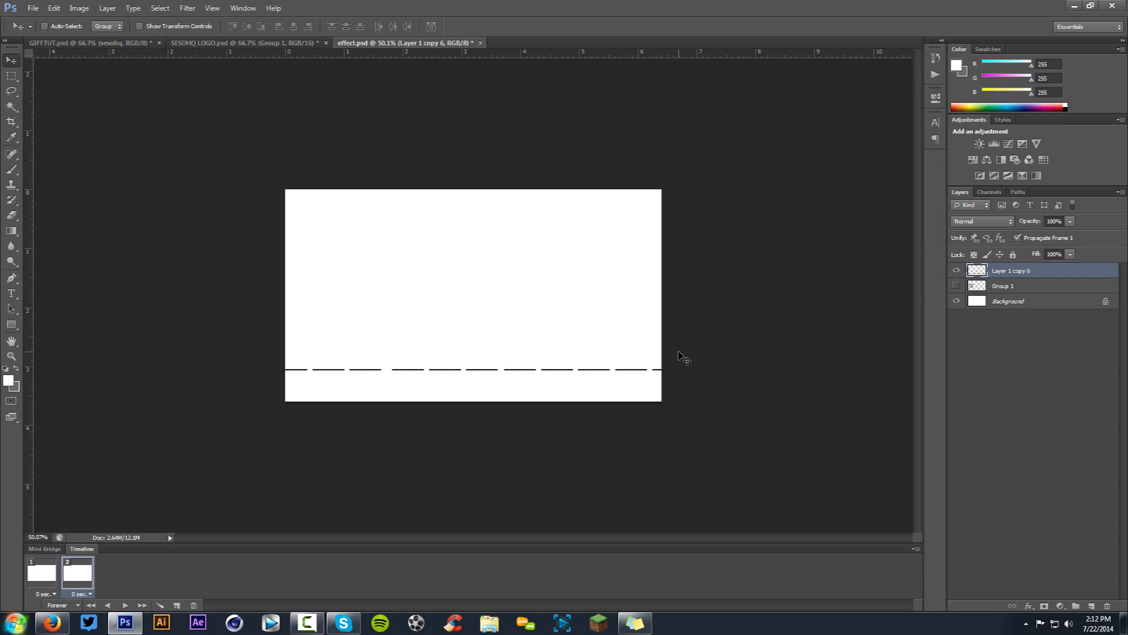
Duplicate the black dashed line layer and hide the duplicate in frame 1.
{"action": "left_click", "coordinate": [33, 587]}
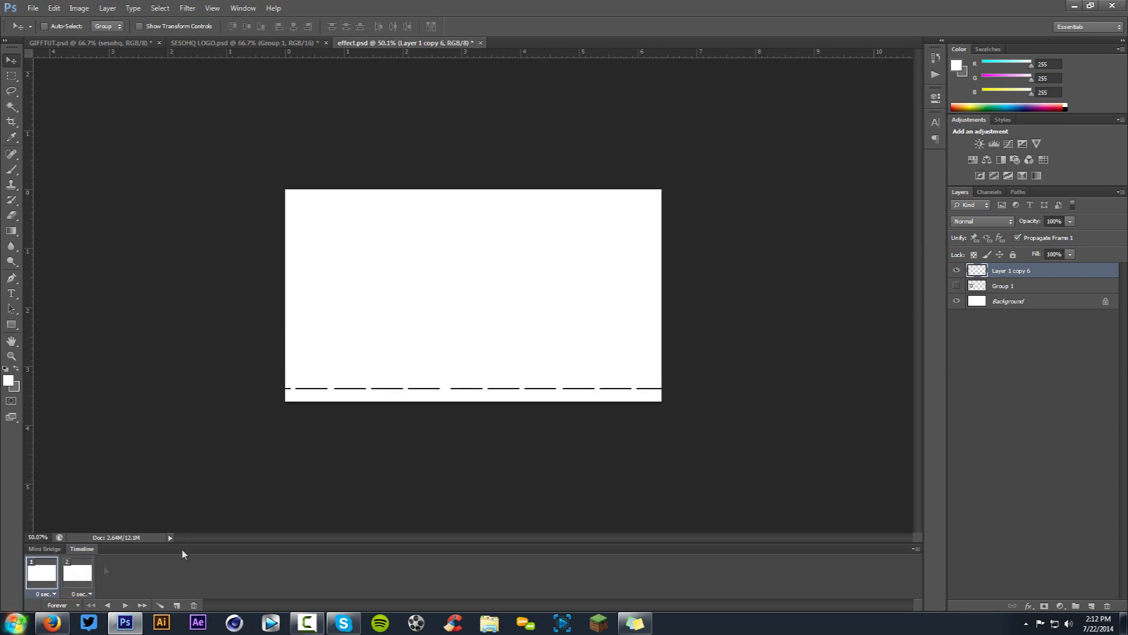
{"action": "key", "text": "ctrl+j"}
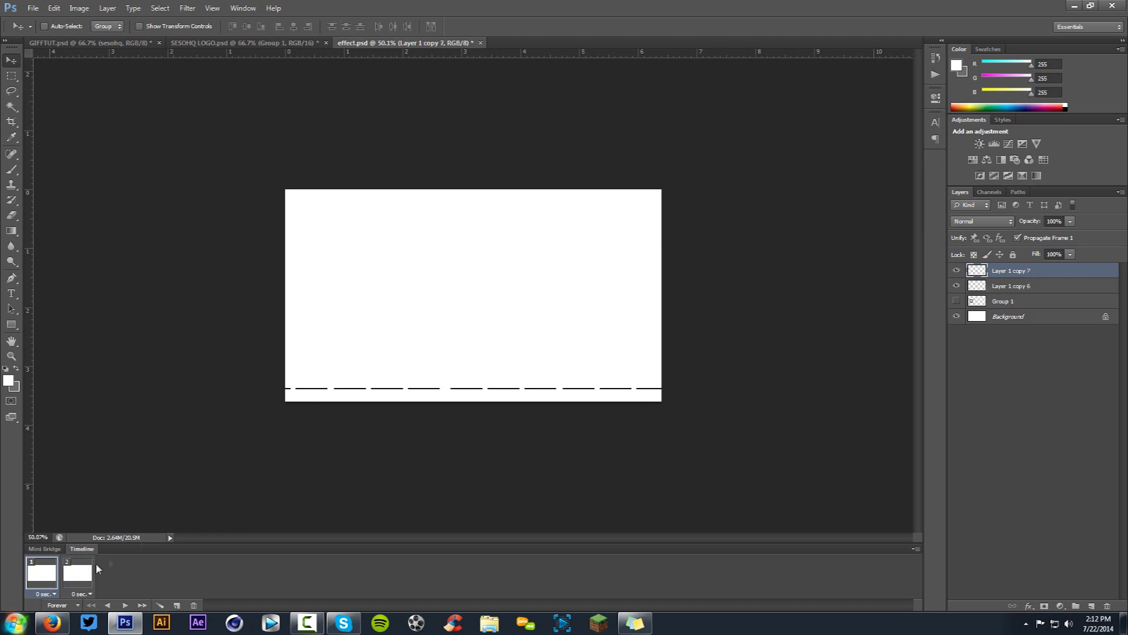
{"action": "left_click", "coordinate": [957, 271]}
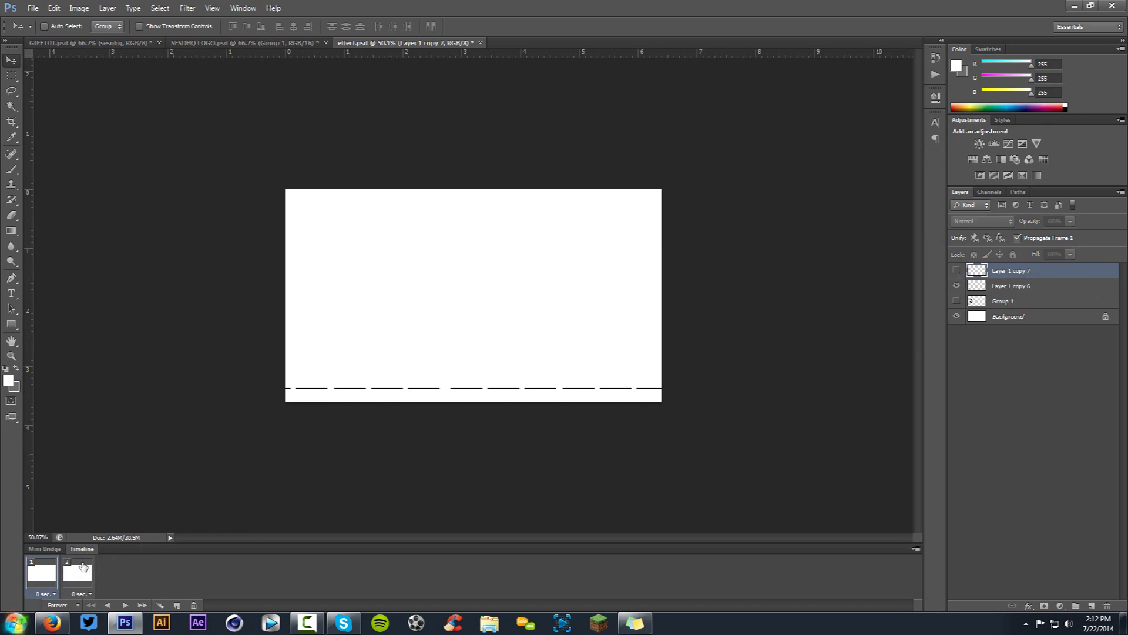
In frame 2, hide the original dashed line, show its duplicate, and shift the duplicate sideways along the same line.
{"action": "left_click", "coordinate": [85, 565]}
{"action": "left_click", "coordinate": [957, 286]}
{"action": "left_click", "coordinate": [956, 270]}
{"action": "left_click_drag", "start_coordinate": [385, 378], "coordinate": [693, 363]}
{"action": "left_click", "coordinate": [56, 575]}
{"action": "left_click", "coordinate": [87, 570]}
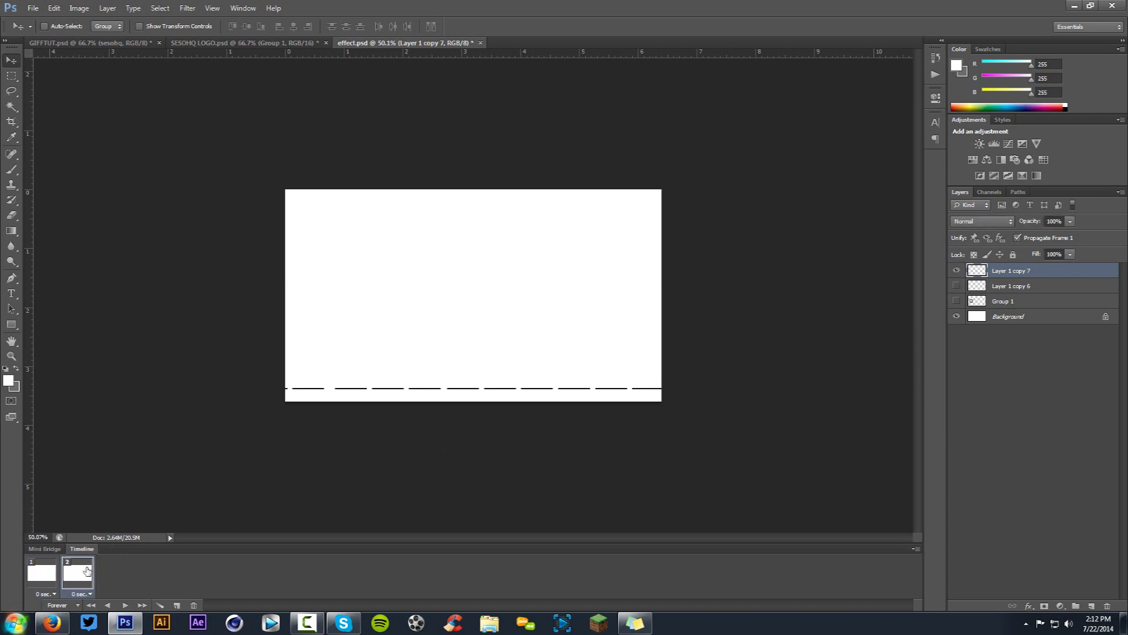
Tween the two dashed line frames with 10 added frames, covering all layers, position, opacity and effects.
{"action": "left_click", "coordinate": [44, 574], "text": "shift"}
{"action": "left_click", "coordinate": [160, 605]}
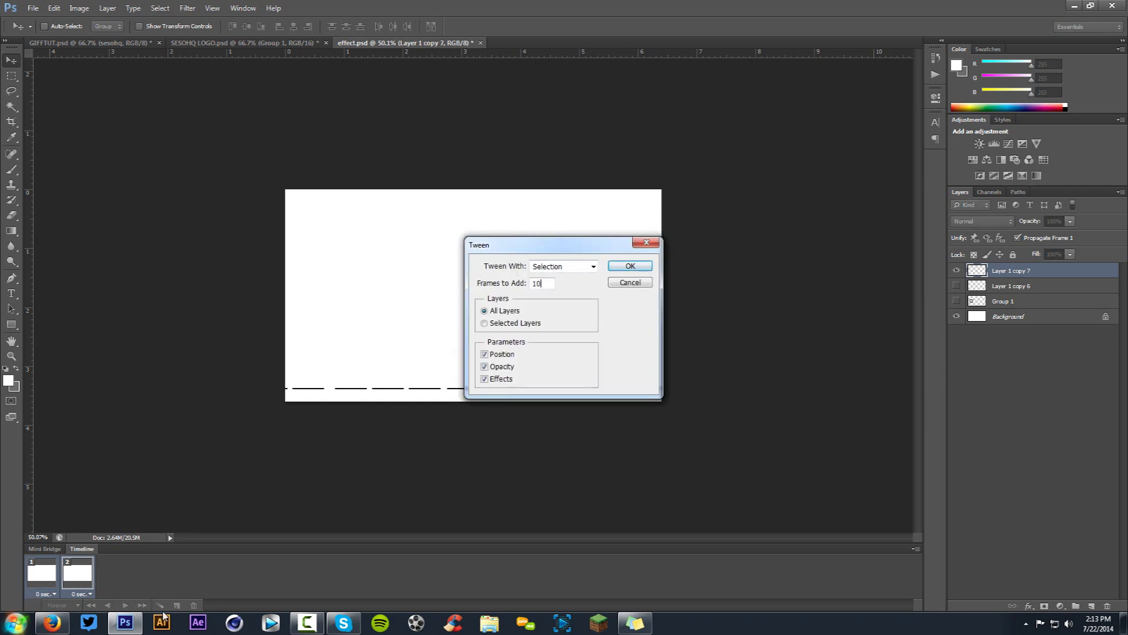
{"action": "left_click", "coordinate": [629, 266]}
Play the tweened dashed line animation from the first frame and stop it.
{"action": "left_click", "coordinate": [53, 579]}
{"action": "left_click", "coordinate": [125, 605]}
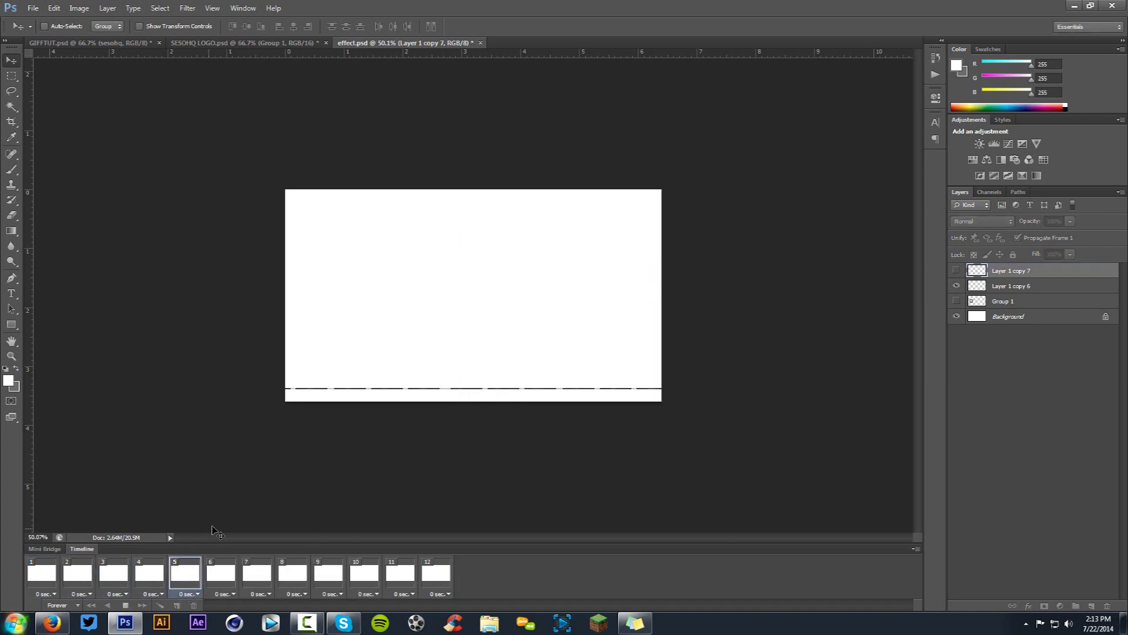
{"action": "key", "text": "space"}
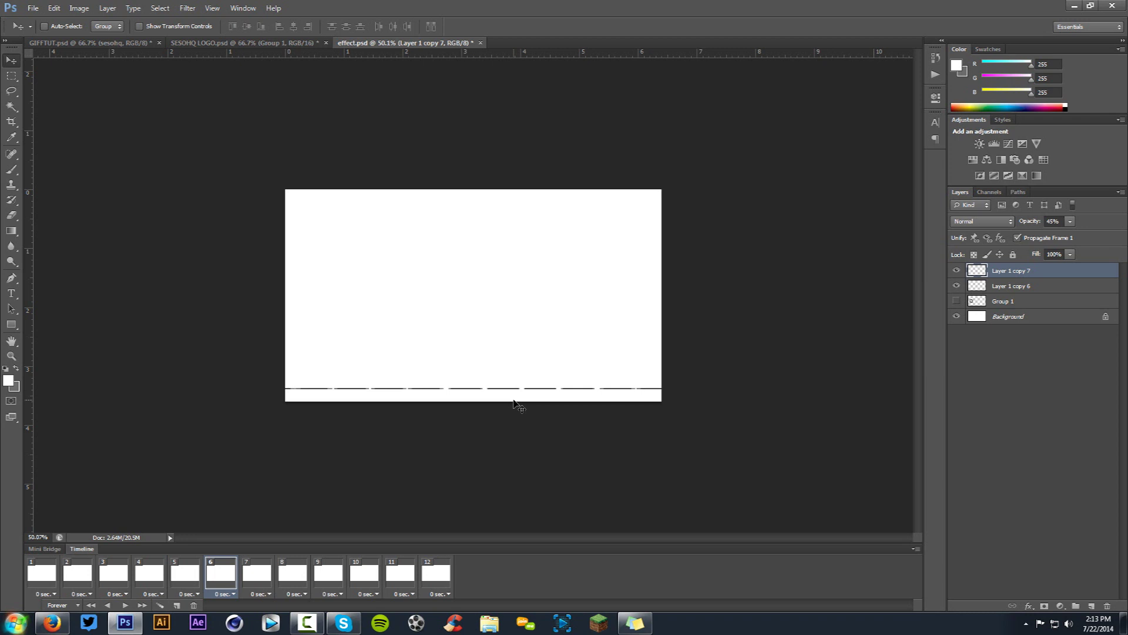
Open the GIFFTUT.psd document in Save for Web, set the format to GIF, and bring the SESOHQ text into the preview.
{"action": "left_click", "coordinate": [85, 42]}
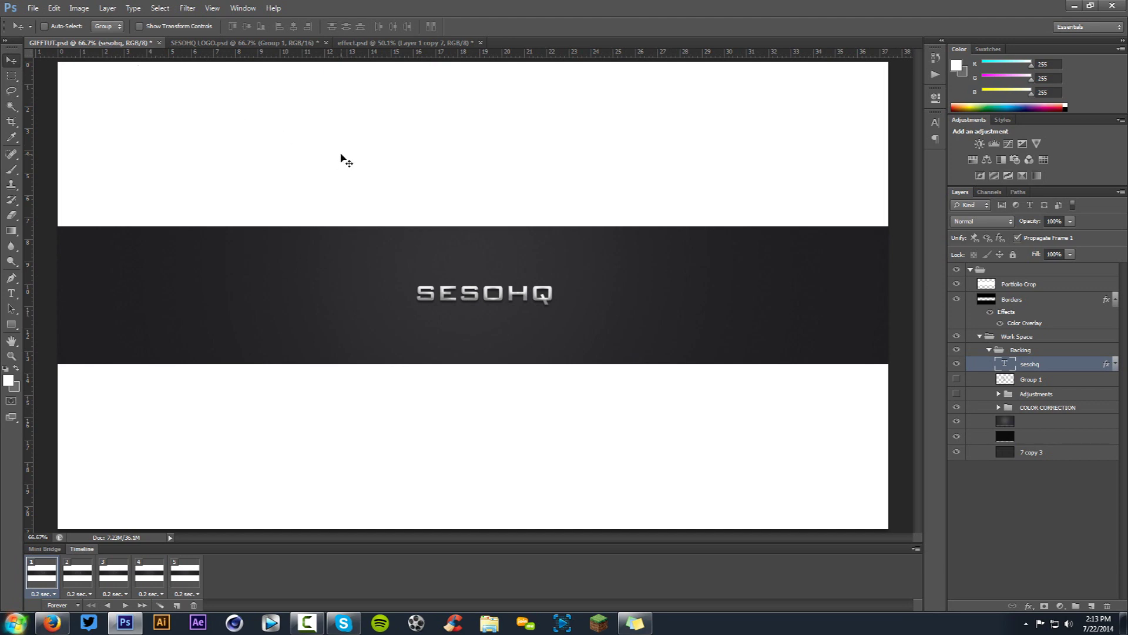
{"action": "left_click", "coordinate": [32, 8]}
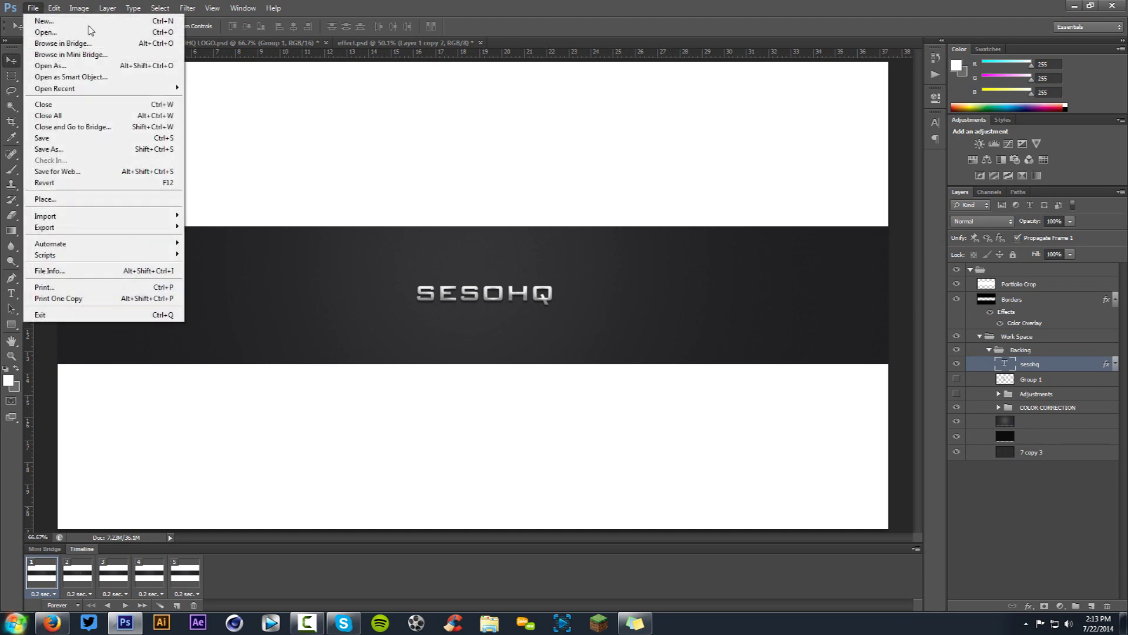
{"action": "left_click", "coordinate": [79, 172]}
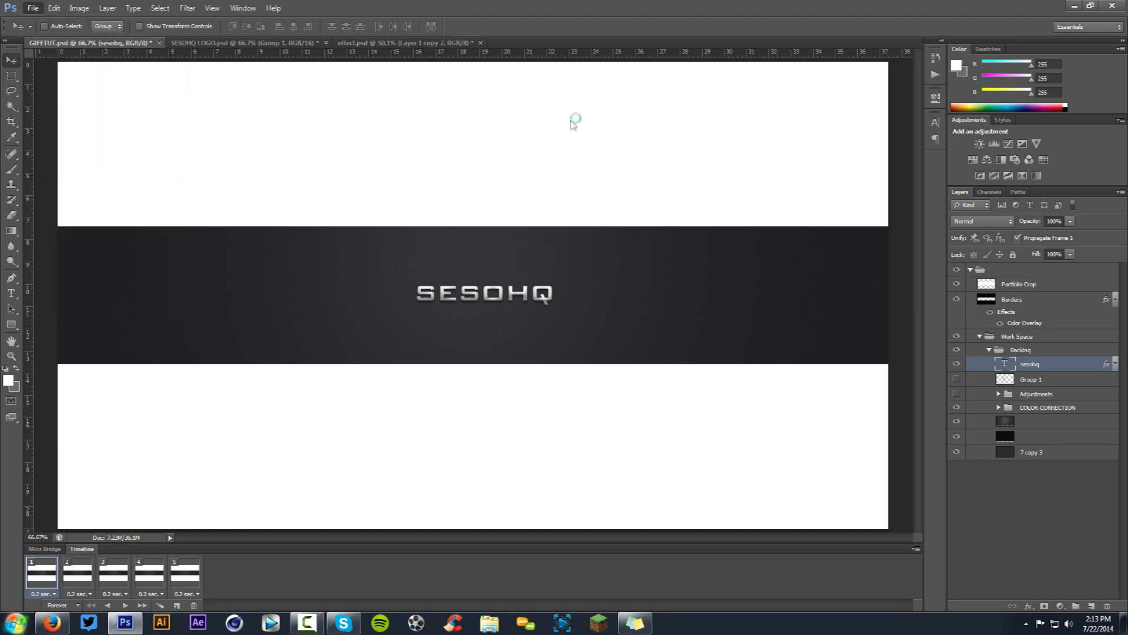
{"action": "left_click", "coordinate": [719, 112]}
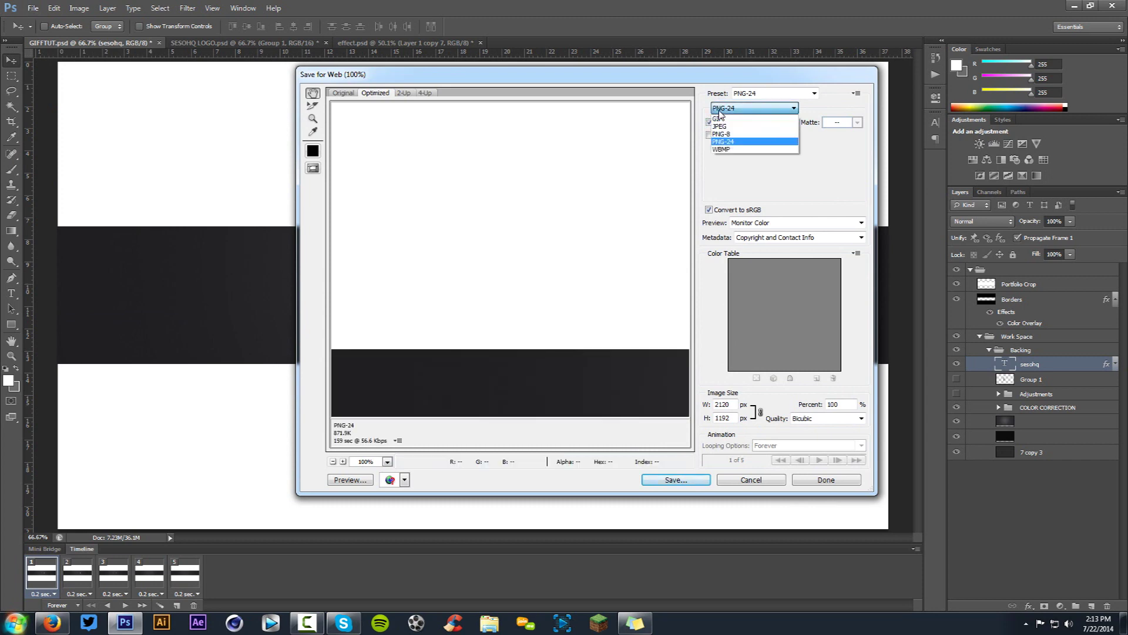
{"action": "left_click", "coordinate": [722, 118]}
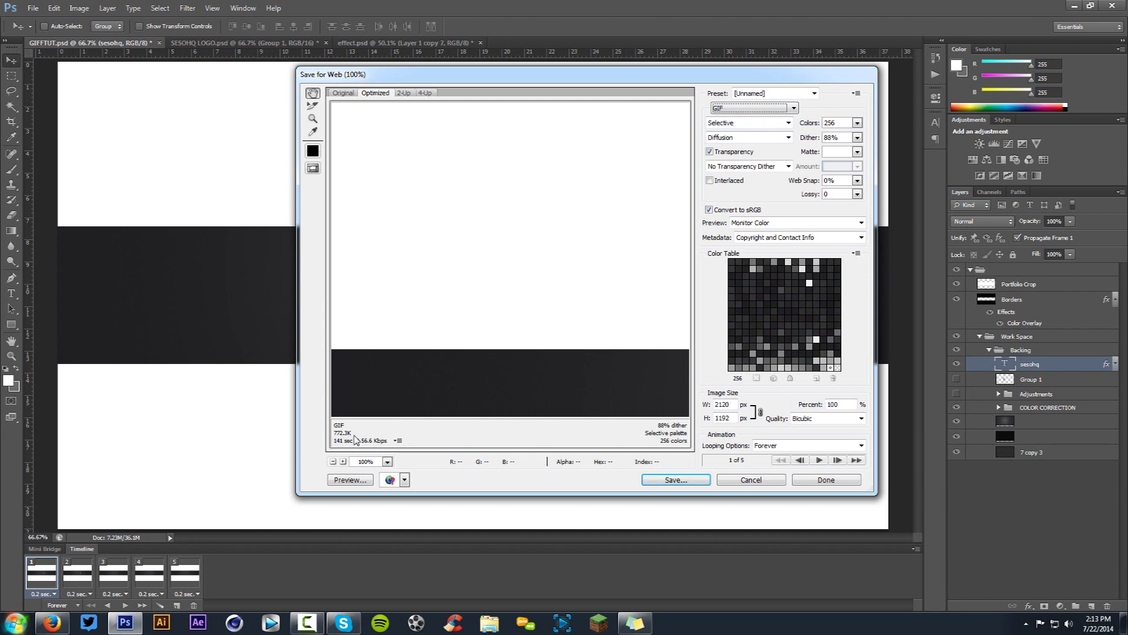
{"action": "left_click_drag", "start_coordinate": [349, 415], "coordinate": [407, 265]}
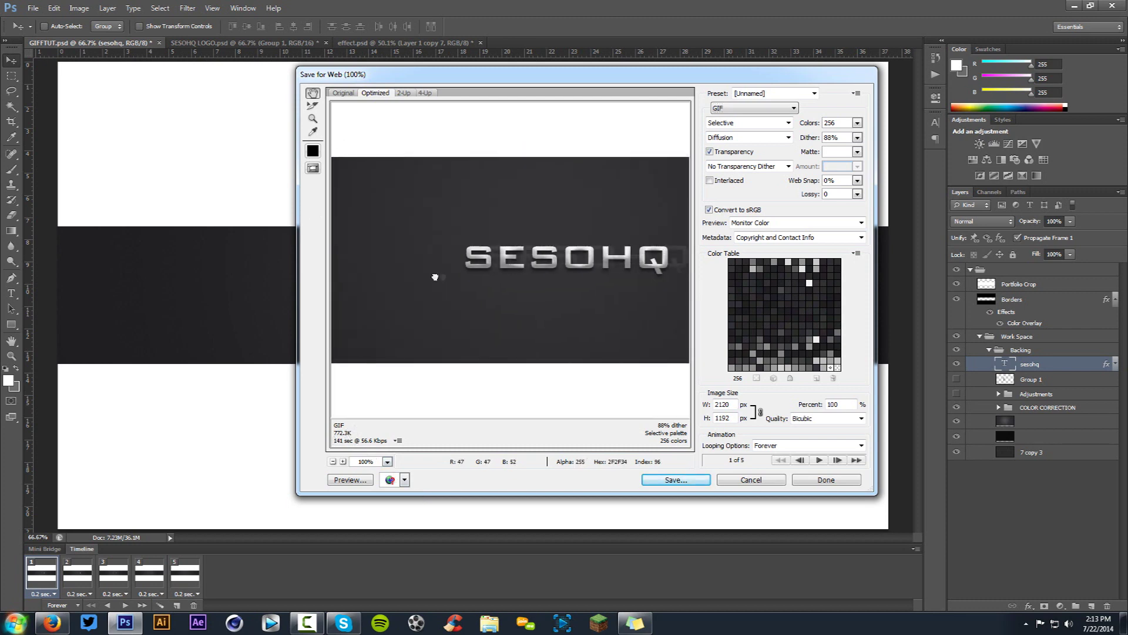
Centre the SESOHQ text in the preview and try reducing the GIF palette to 128 colors.
{"action": "left_click", "coordinate": [858, 123]}
{"action": "left_click", "coordinate": [840, 220]}
{"action": "left_click_drag", "start_coordinate": [580, 235], "coordinate": [531, 256]}
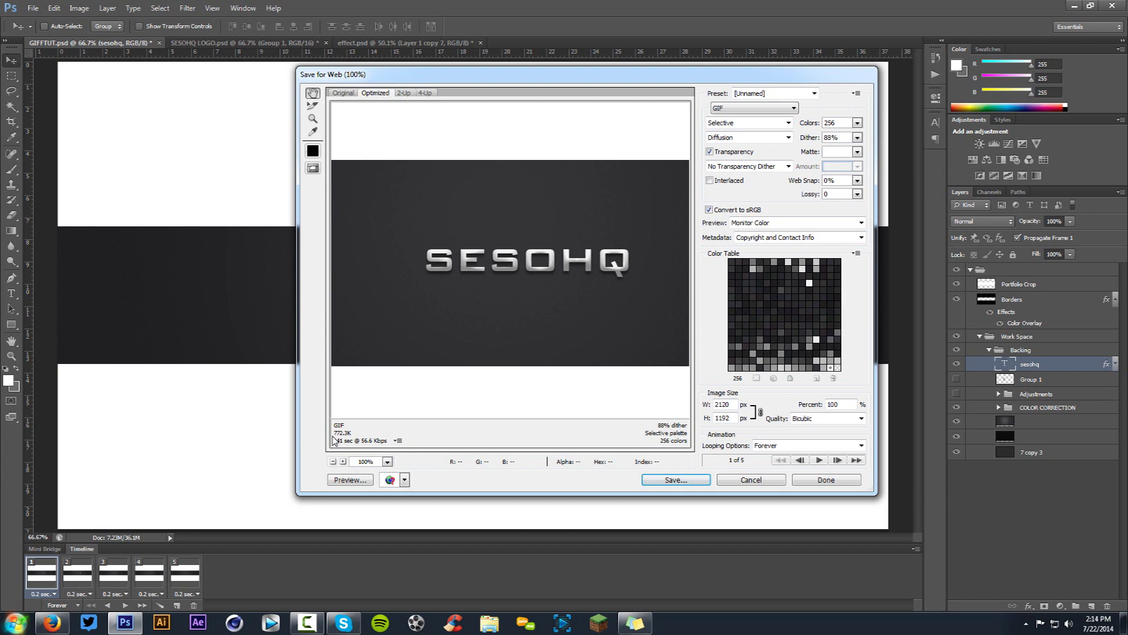
{"action": "left_click", "coordinate": [857, 123]}
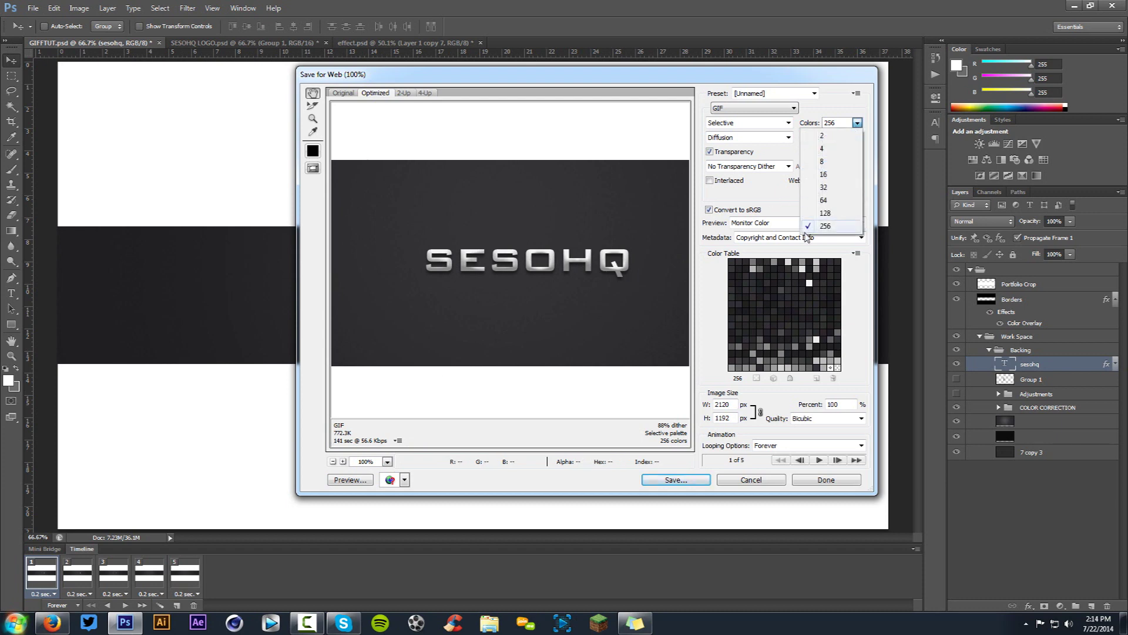
{"action": "left_click", "coordinate": [837, 213]}
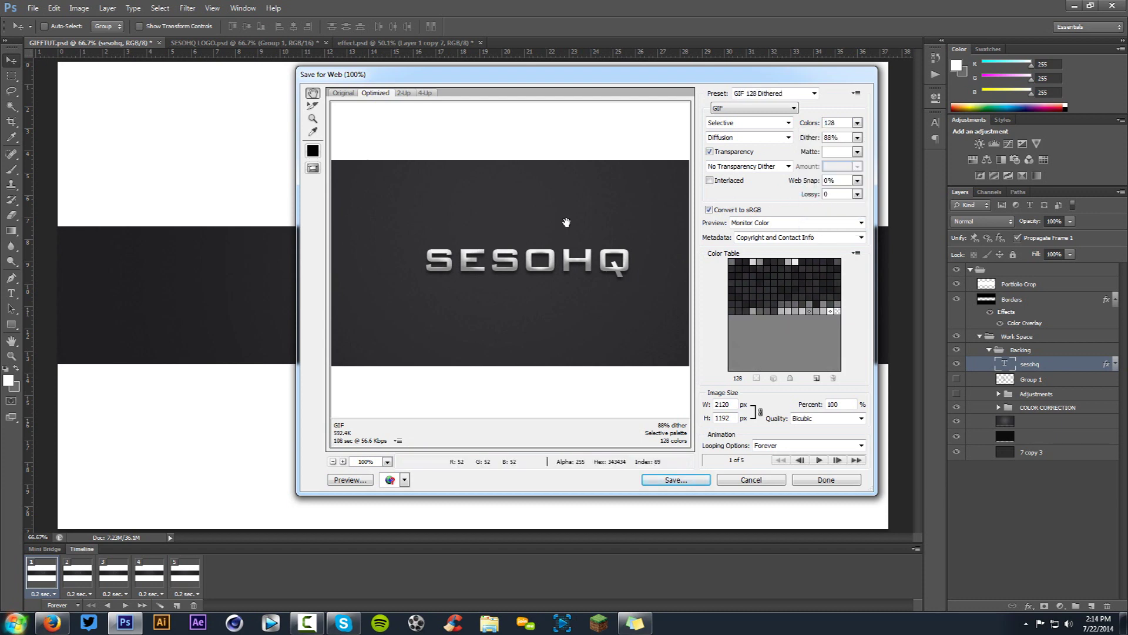
Try reducing the GIF palette to 64 colors to compare quality and file size.
{"action": "left_click", "coordinate": [857, 122]}
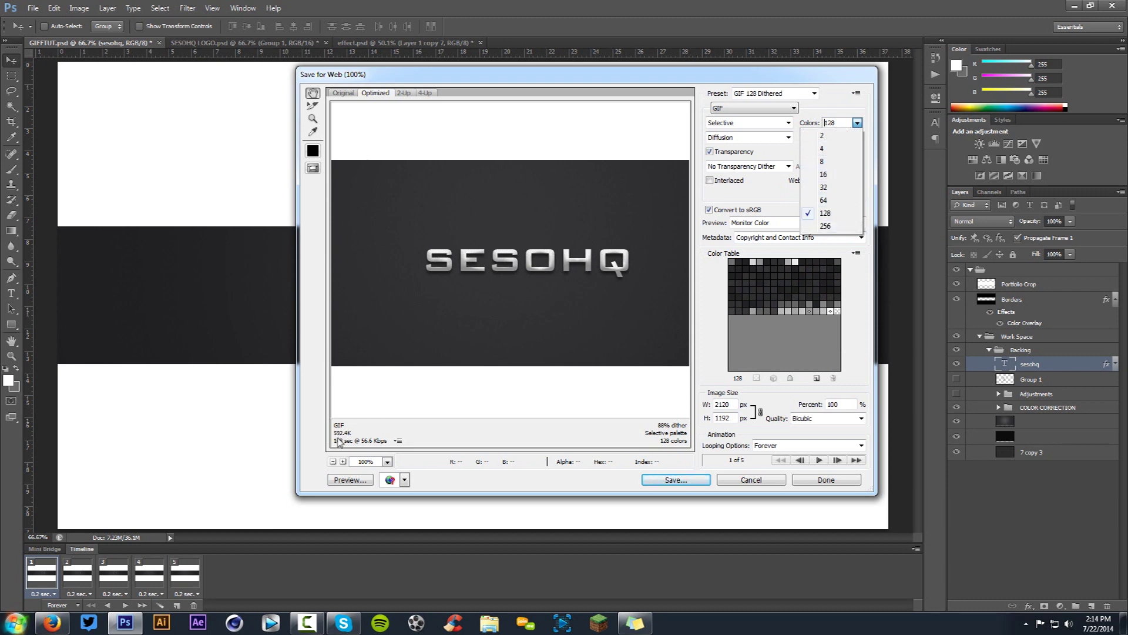
{"action": "key", "text": "Down"}
{"action": "key", "text": "Return"}
{"action": "left_click", "coordinate": [859, 123]}
{"action": "left_click", "coordinate": [841, 214]}
{"action": "left_click", "coordinate": [858, 123]}
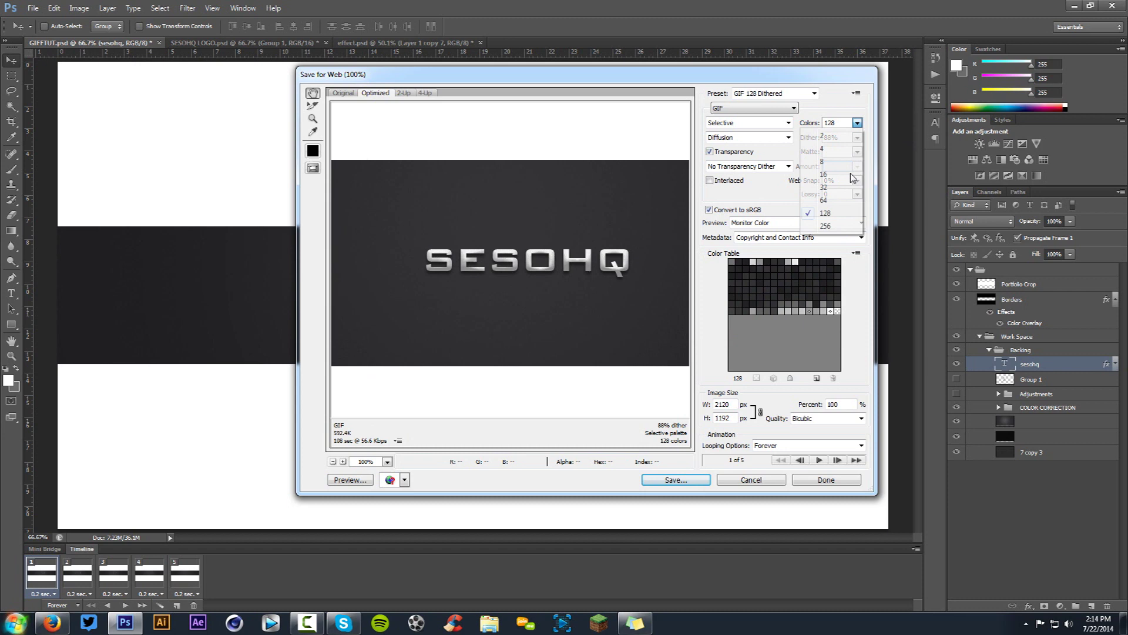
{"action": "left_click", "coordinate": [840, 200]}
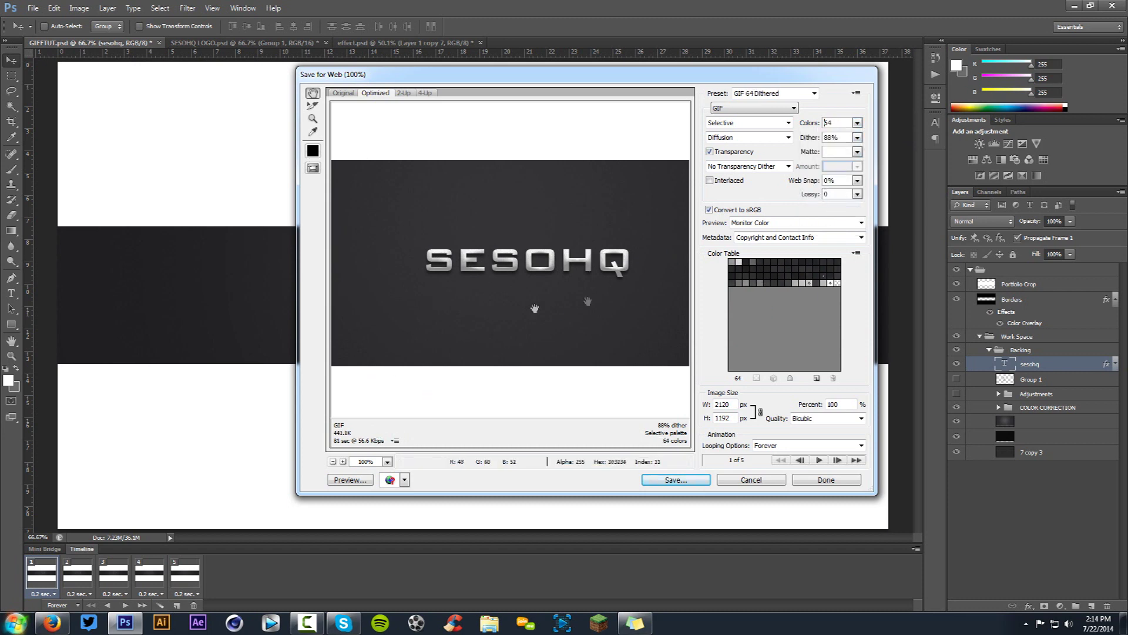
Set the GIF palette to 256 colors and save the animation to the Desktop as GIFFTUT, images only.
{"action": "left_click", "coordinate": [858, 123]}
{"action": "left_click", "coordinate": [824, 227]}
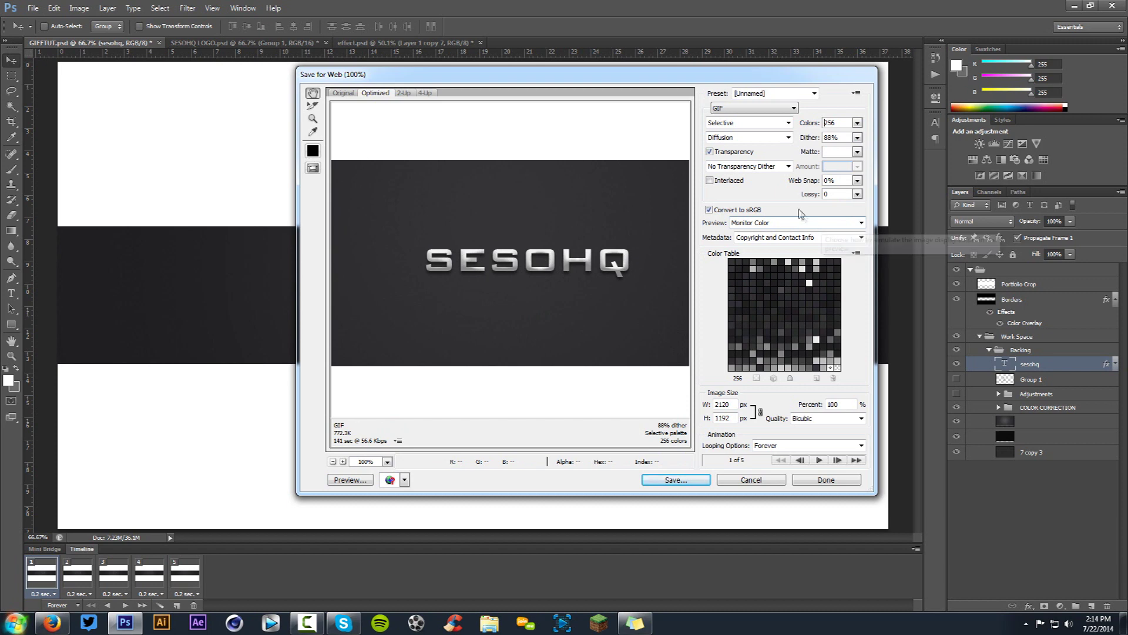
{"action": "left_click", "coordinate": [755, 107]}
{"action": "left_click", "coordinate": [752, 116]}
{"action": "left_click", "coordinate": [838, 123]}
{"action": "left_click", "coordinate": [672, 480]}
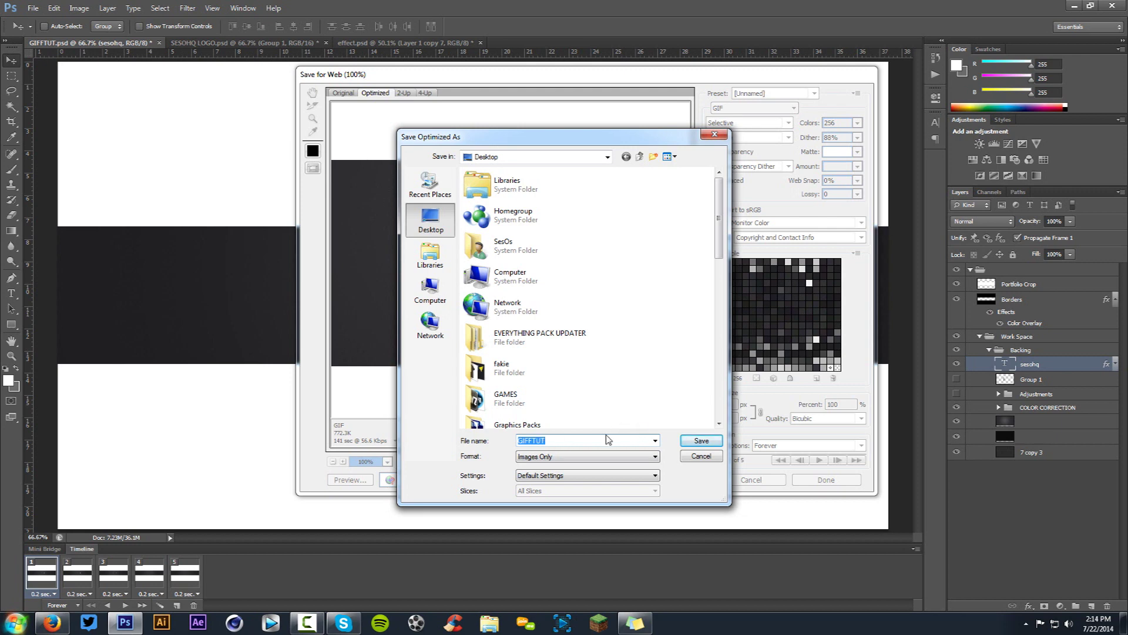
{"action": "left_click", "coordinate": [702, 441]}
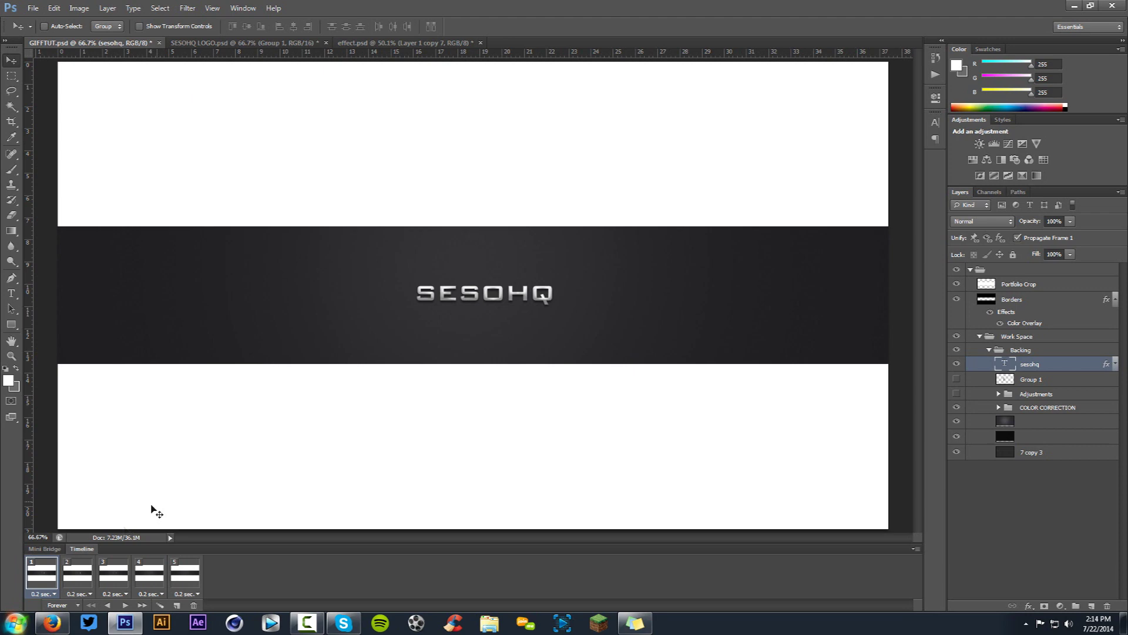
Switch to Firefox, view the YouTube channel's channel art upload dialog, and close it without uploading anything.
{"action": "left_click", "coordinate": [52, 622]}
{"action": "left_click", "coordinate": [988, 121]}
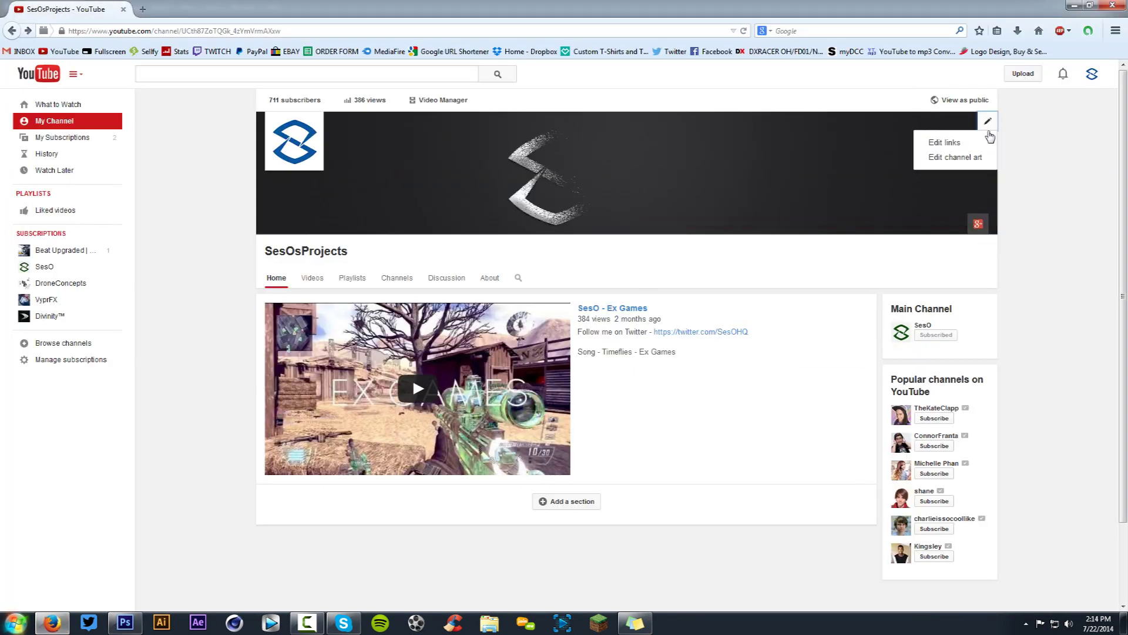
{"action": "left_click", "coordinate": [960, 158]}
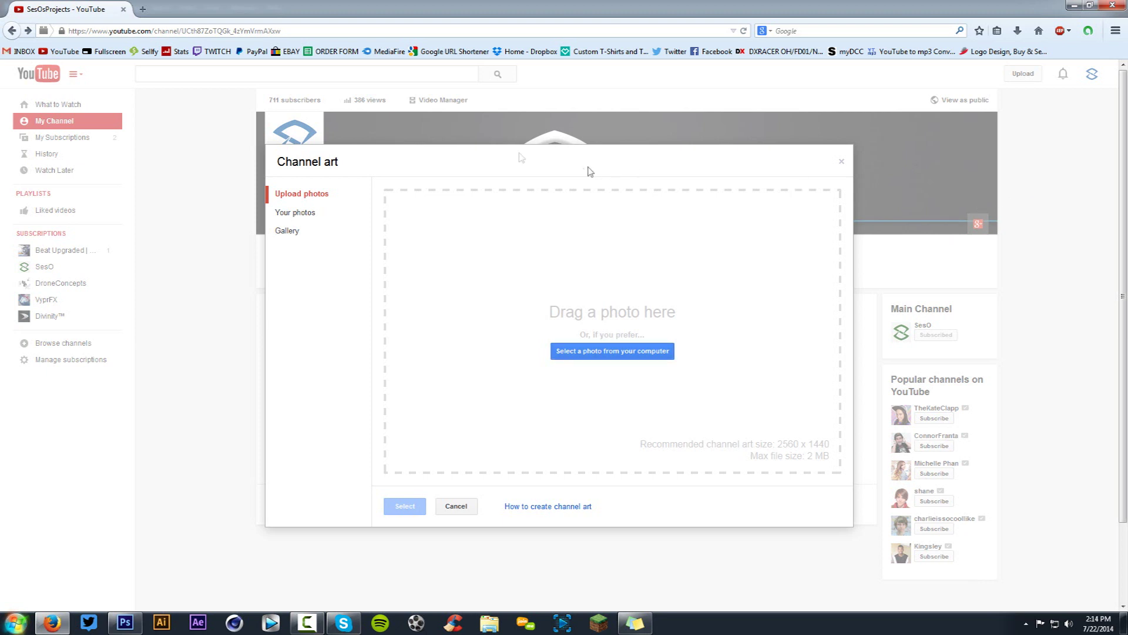
{"action": "left_click", "coordinate": [842, 161]}
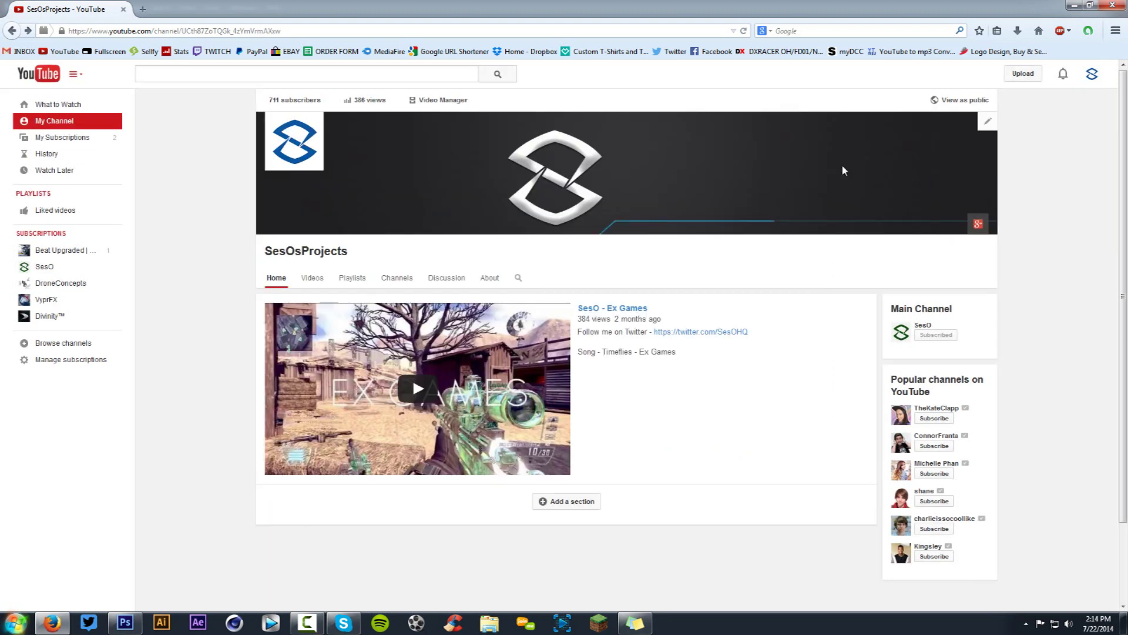